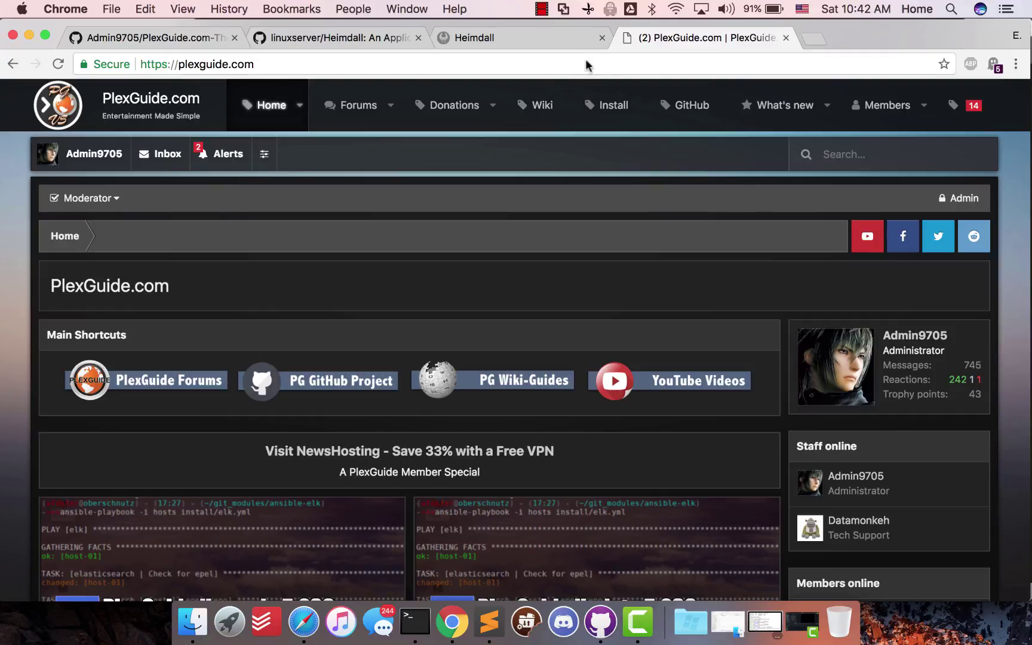
- Examine the linuxserver/Heimdall GitHub repository, reading its readme on supported applications, web server configuration, reverse proxy, credits and the demo animation
left_click(328, 39)
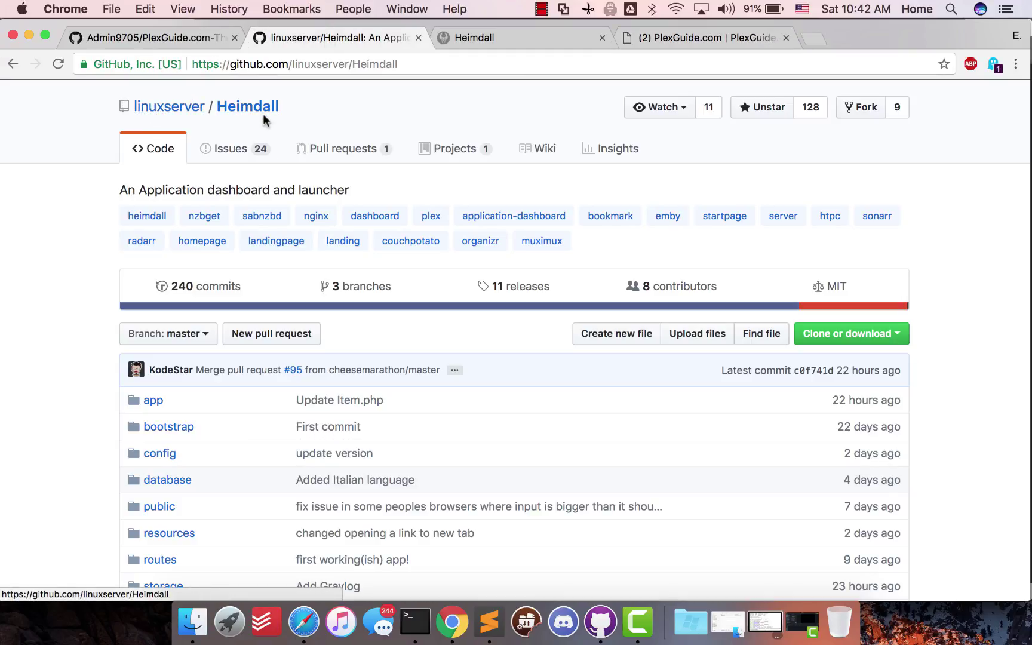
scroll(325, 163, "down", 3)
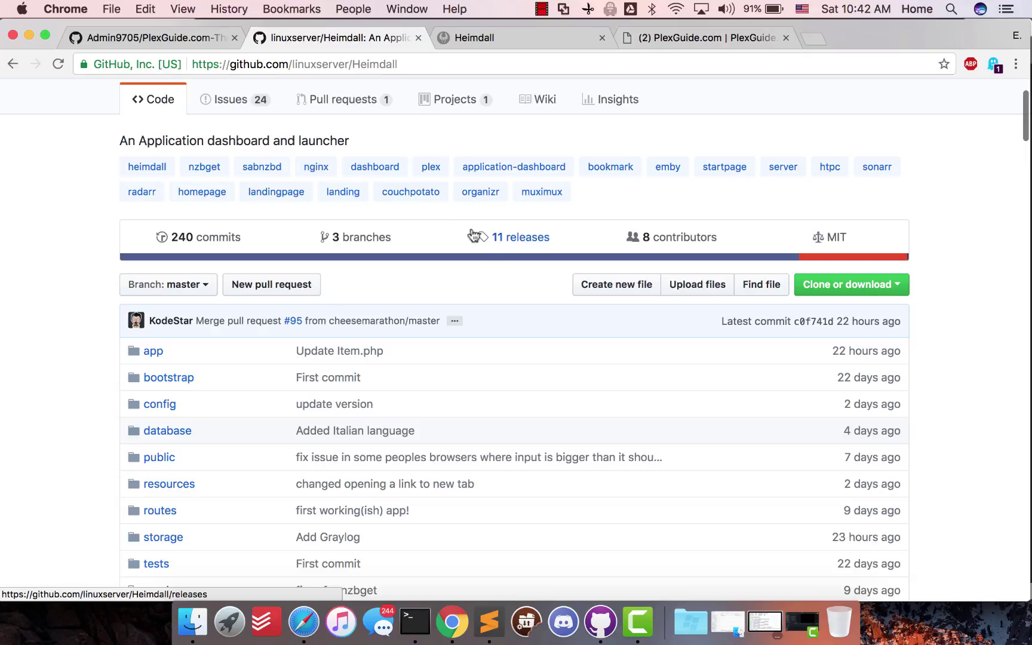
scroll(473, 236, "down", 2)
scroll(473, 234, "down", 1)
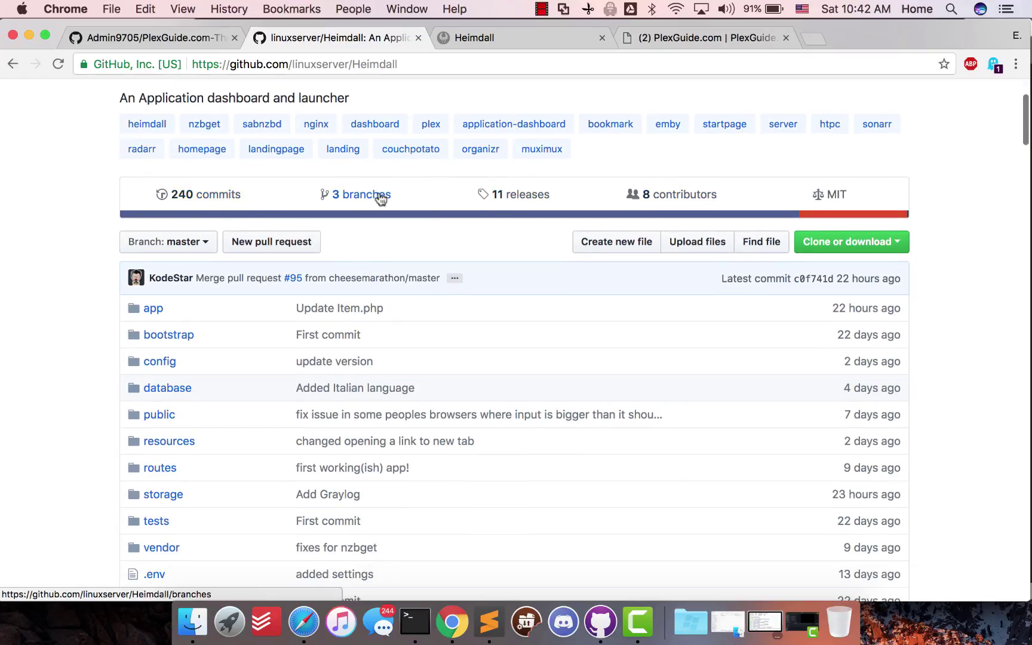
scroll(352, 241, "down", 15)
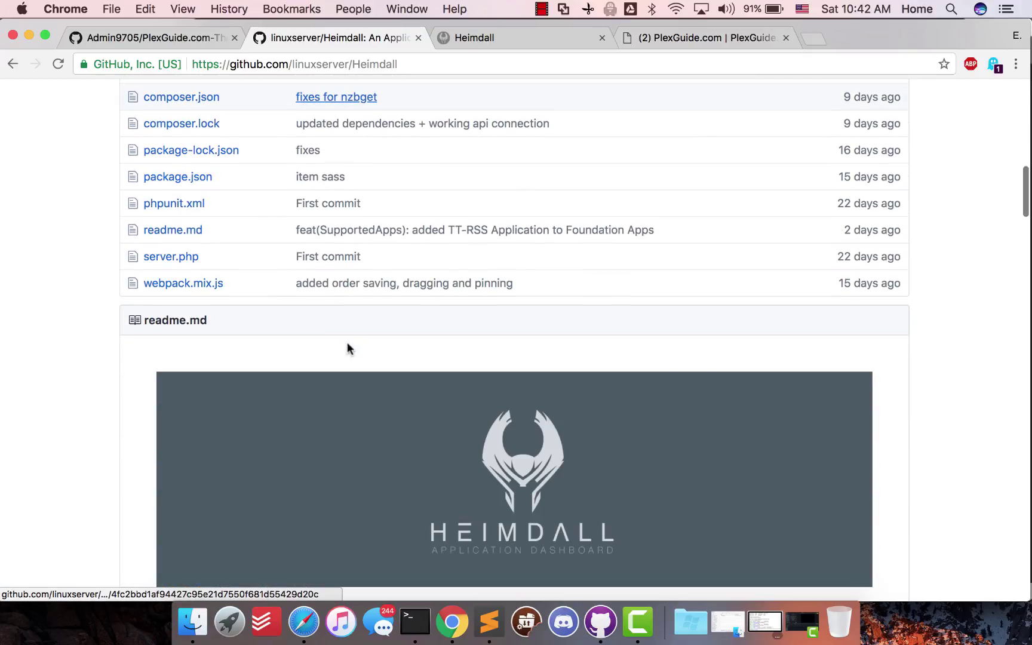
scroll(335, 389, "down", 20)
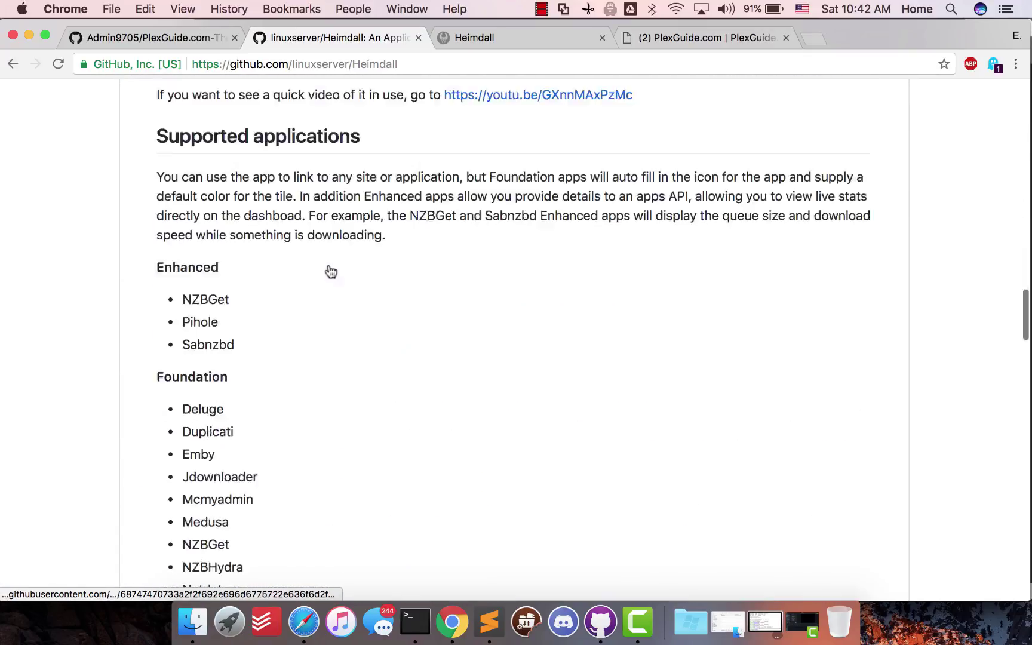
scroll(244, 309, "down", 20)
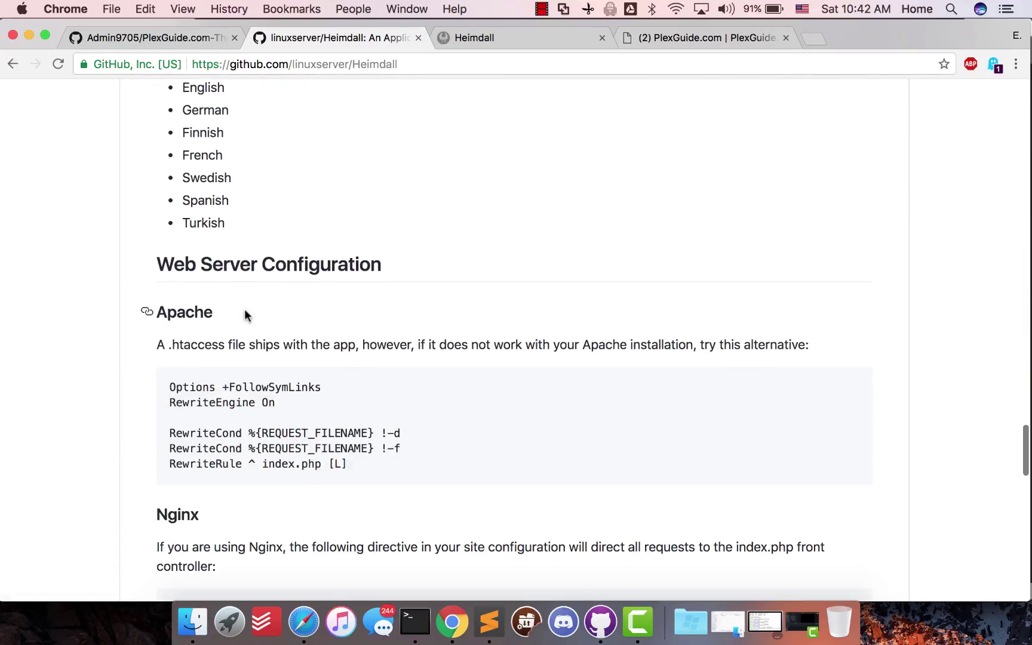
scroll(235, 312, "down", 20)
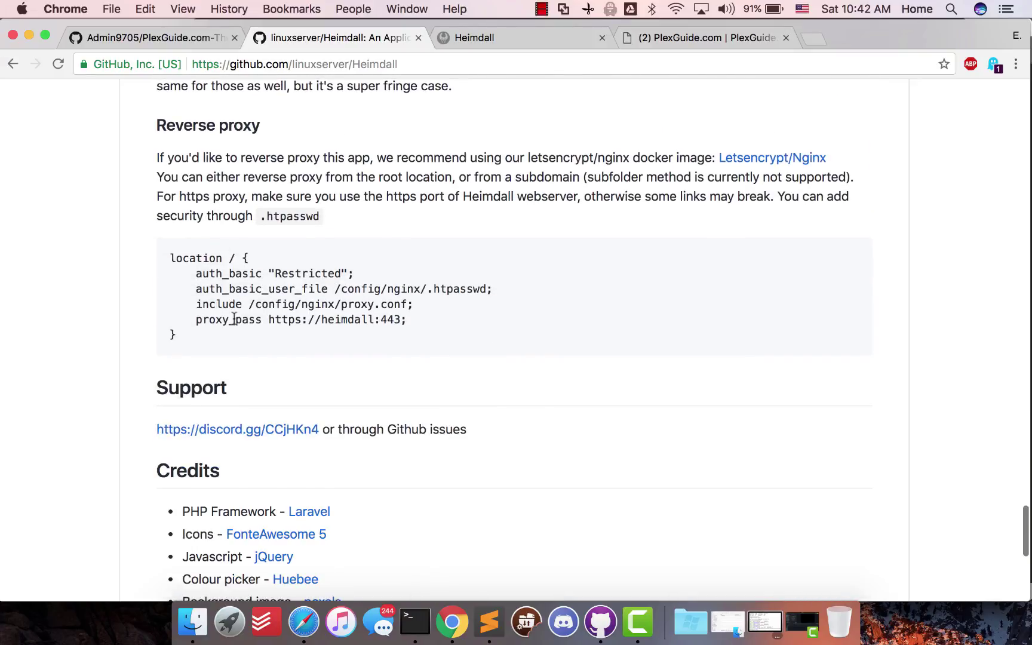
scroll(234, 319, "up", 3)
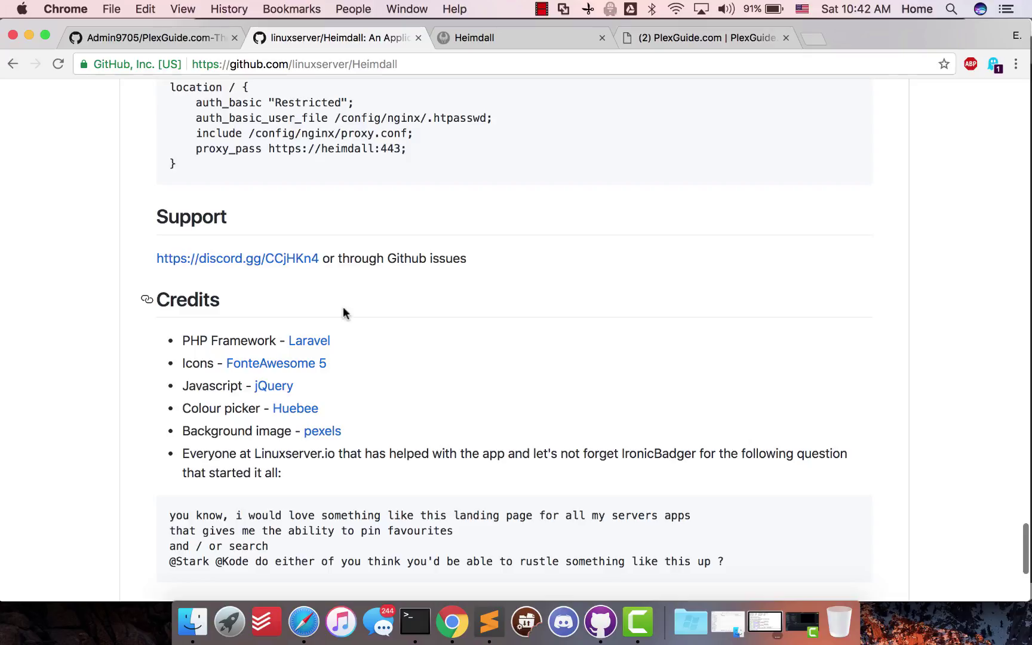
scroll(380, 304, "up", 20)
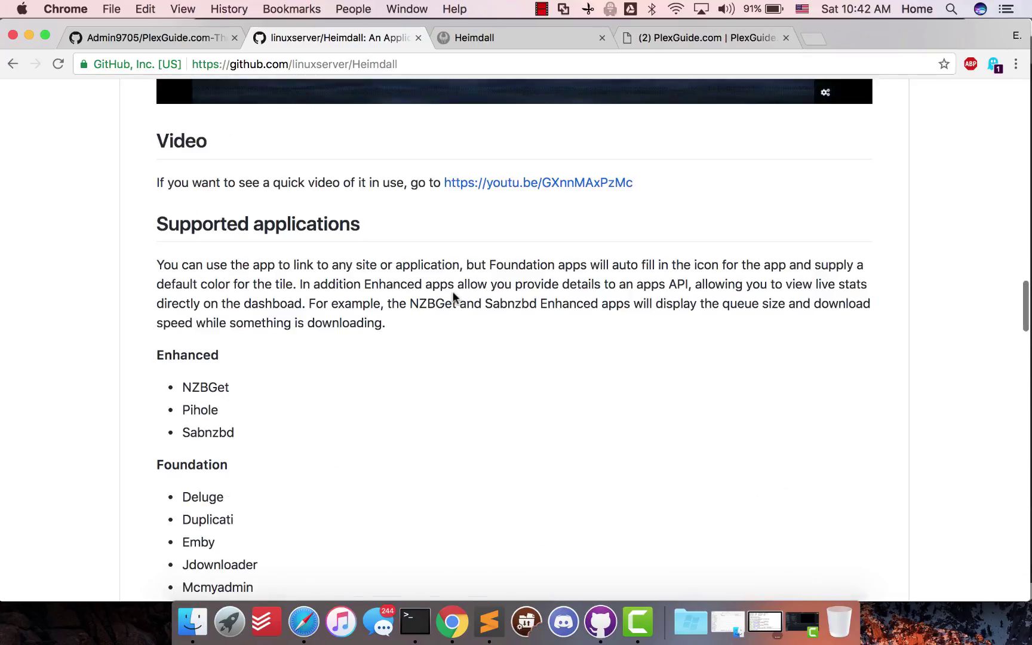
scroll(452, 293, "up", 15)
scroll(452, 299, "down", 10)
scroll(438, 249, "up", 2)
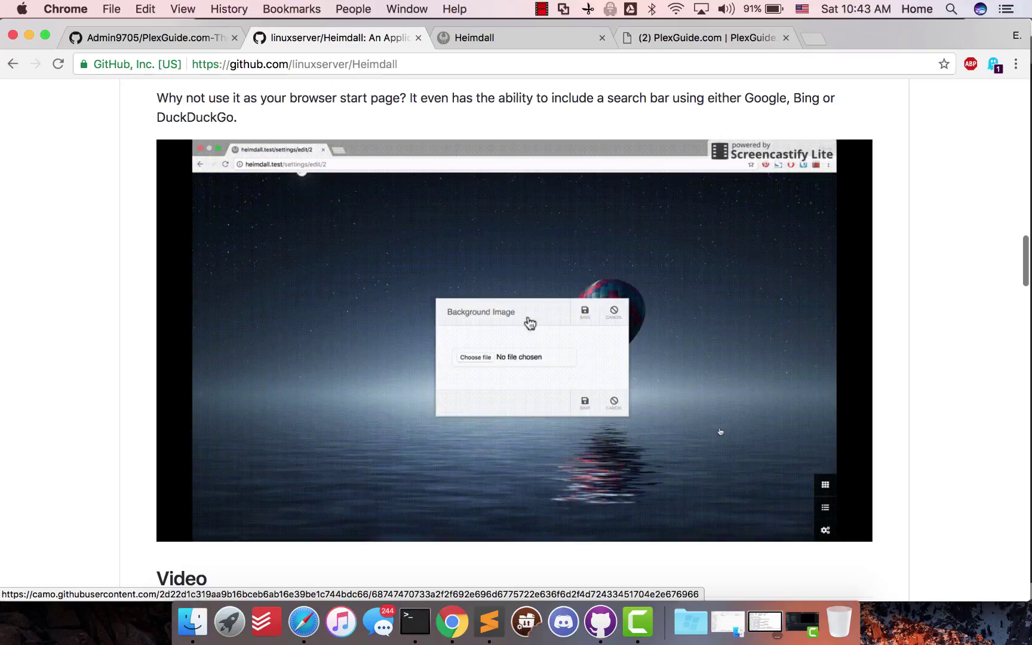
scroll(350, 295, "up", 15)
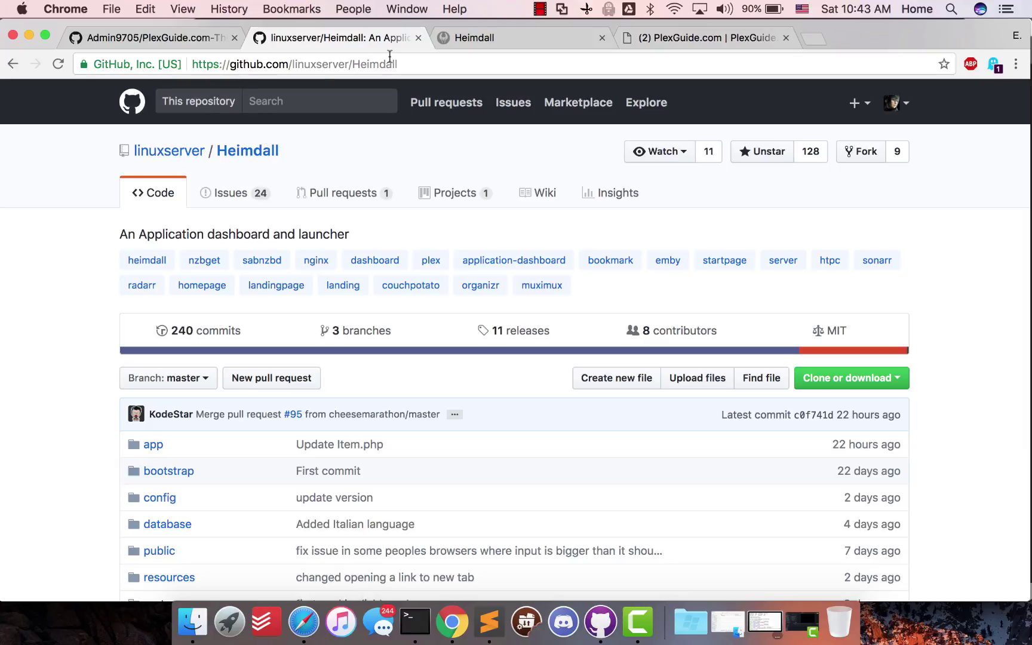
- View the Heimdall role's main.yml under ansible/roles/heimdall/tasks in the PlexGuide.com-The-Awesome-Plex-Server repository
left_click(124, 41)
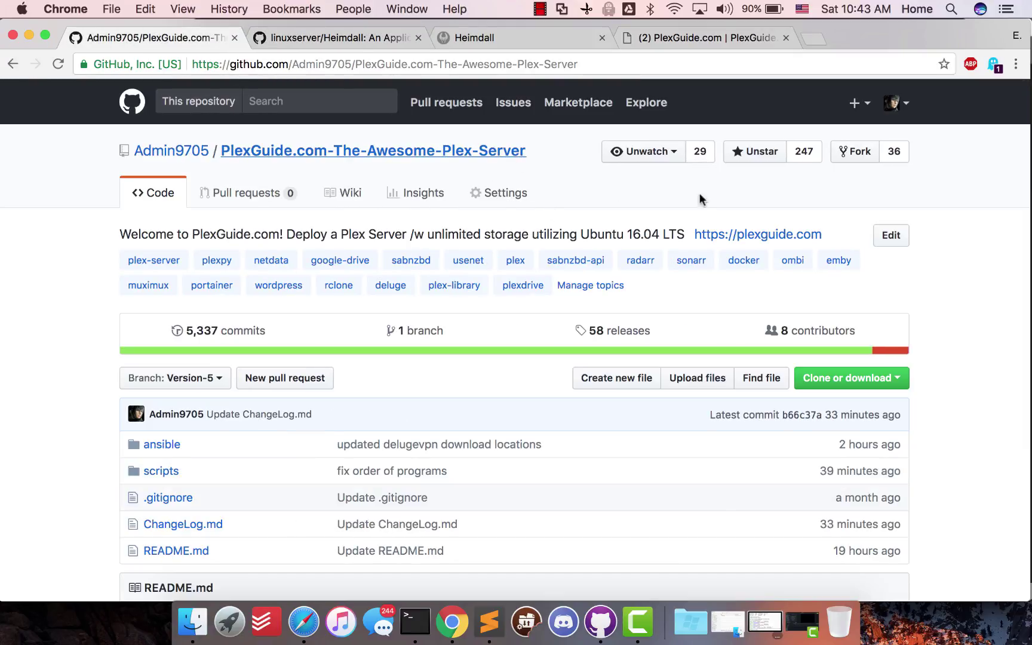
scroll(207, 446, "down", 5)
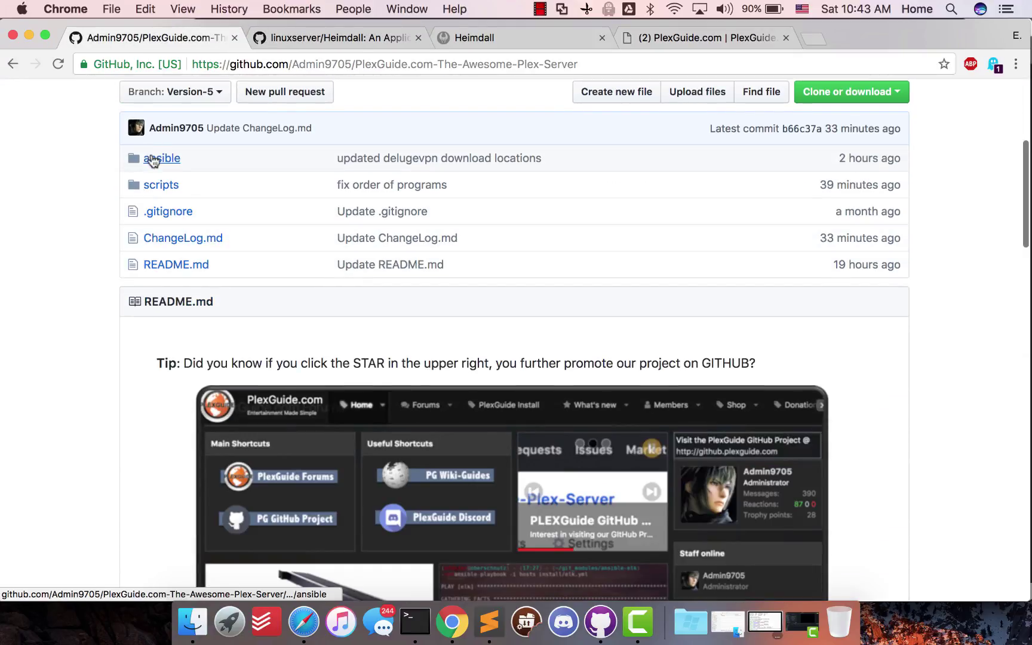
left_click(153, 160)
left_click(154, 335)
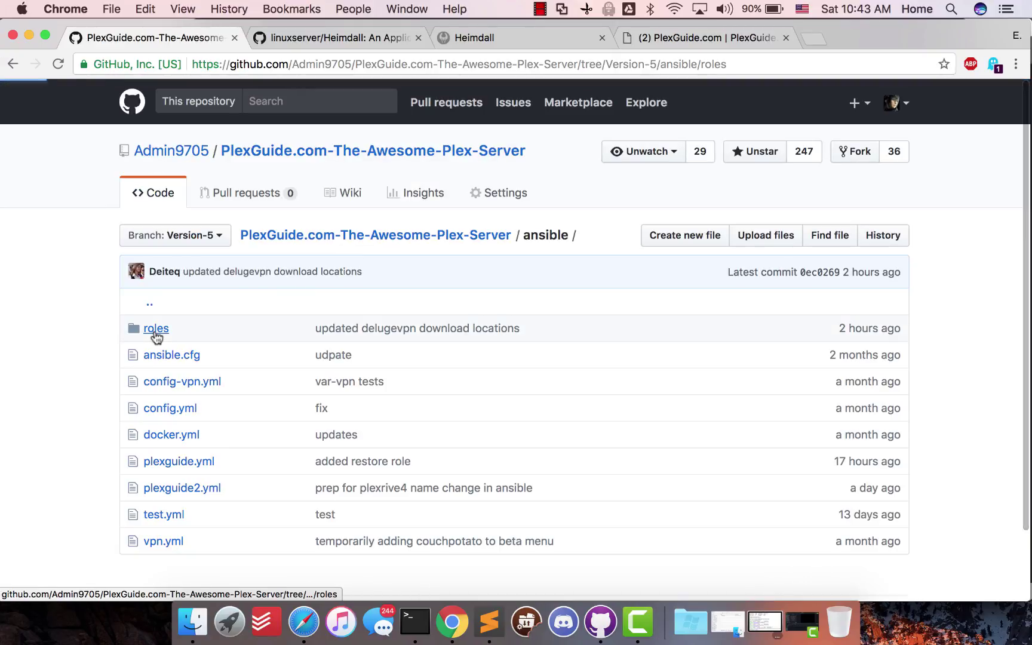
scroll(156, 337, "down", 10)
scroll(203, 265, "up", 4)
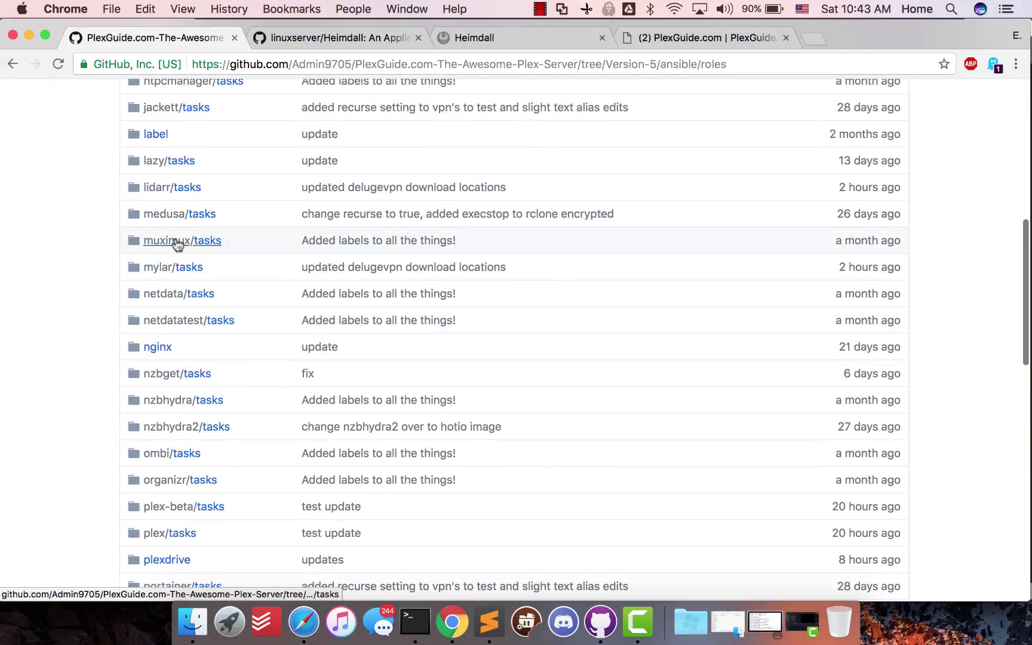
scroll(172, 233, "up", 1)
left_click(173, 198)
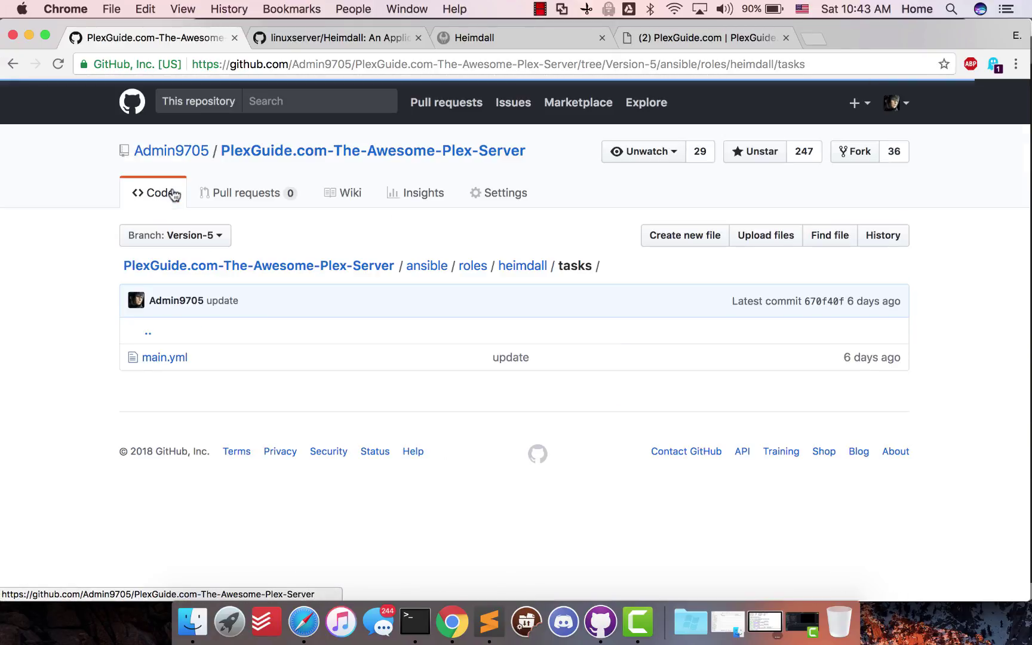
left_click(179, 357)
scroll(362, 339, "down", 8)
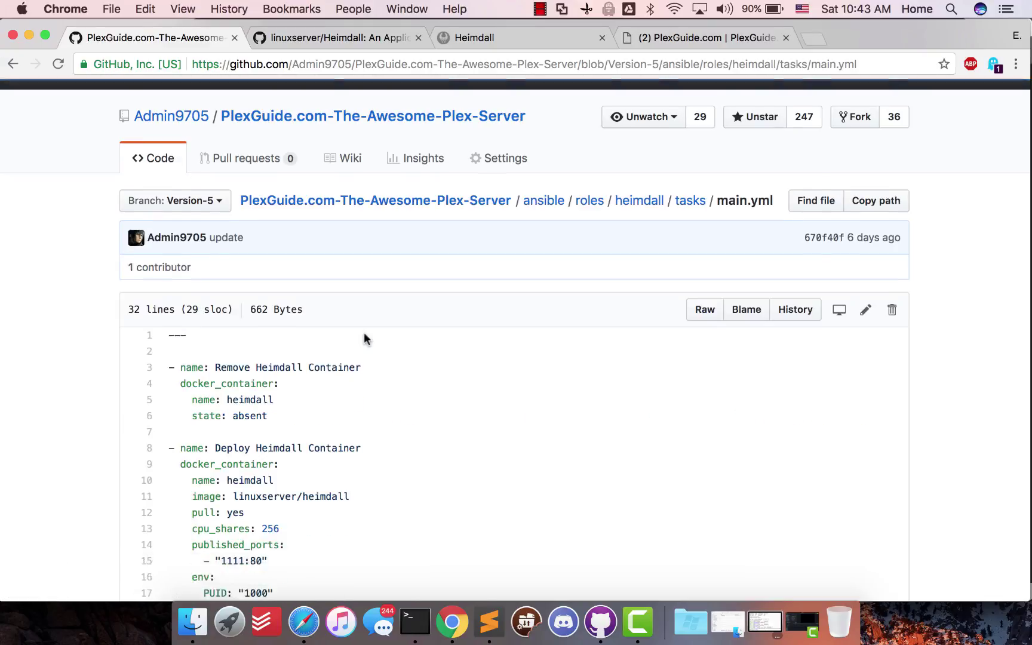
scroll(333, 280, "up", 5)
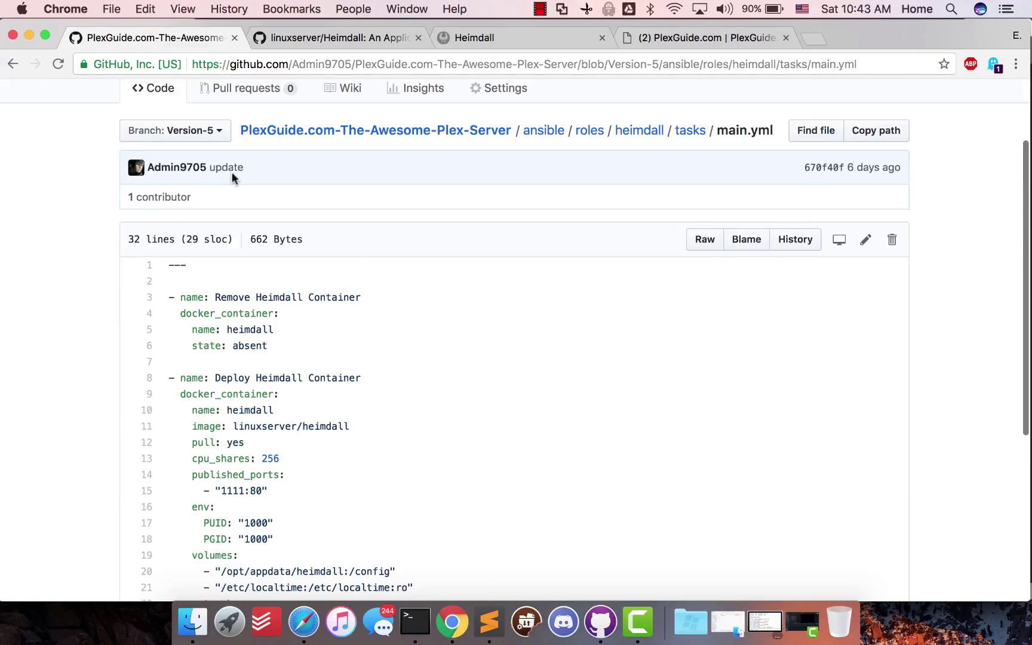
- Switch to Terminal, run sudo plexguide and dismiss the startup message
left_click(415, 621)
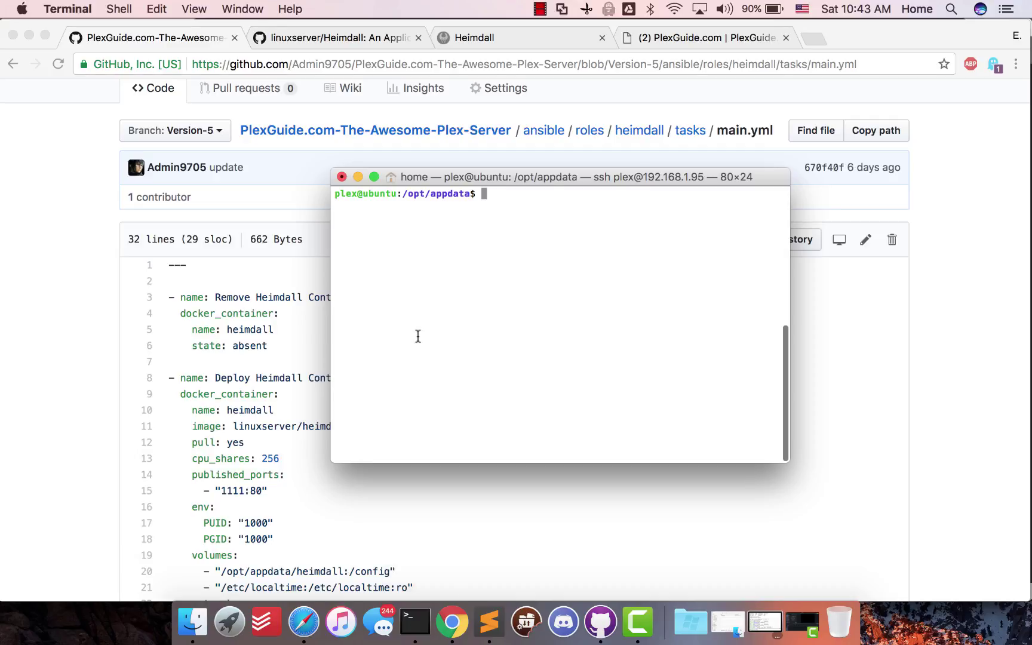
type("clear")
key("BackSpace")
key("BackSpace")
key("BackSpace")
key("BackSpace")
key("BackSpace")
type("sudo plexguide")
key("Return")
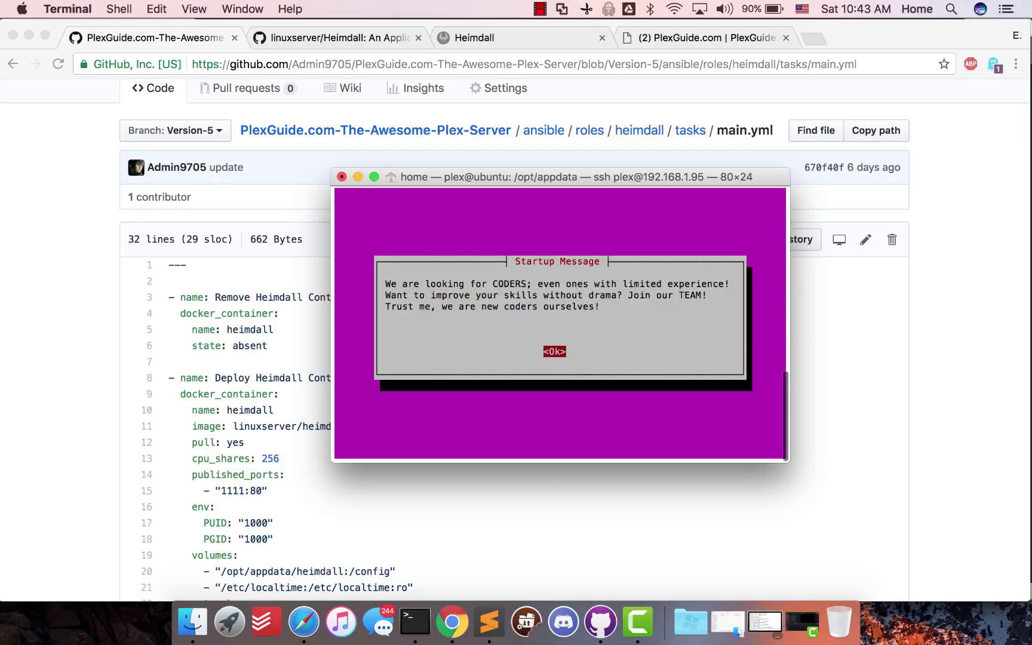
key("Return")
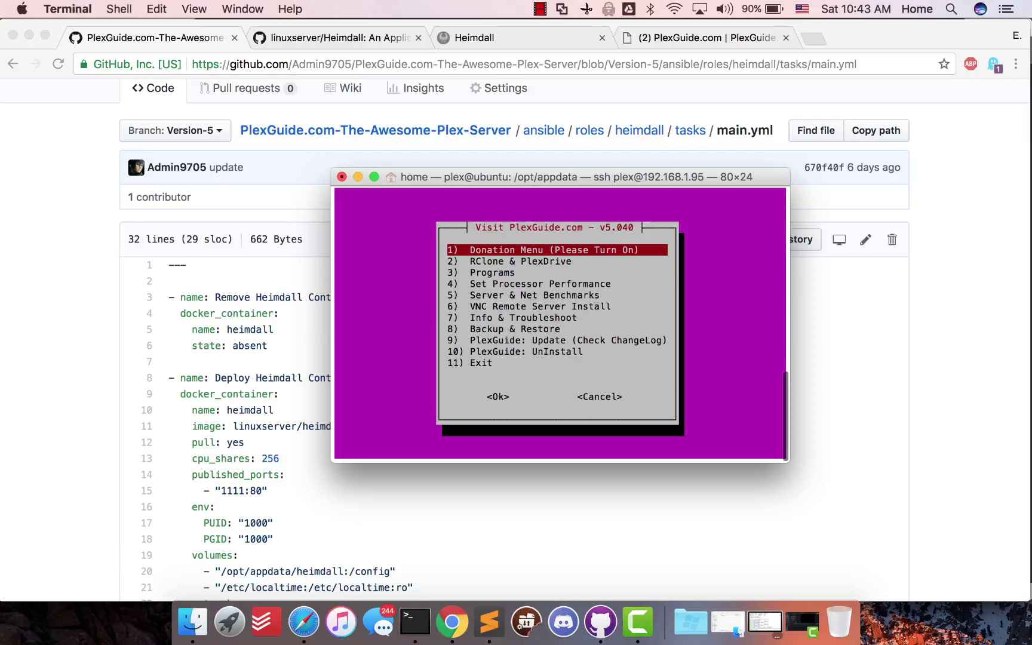
- Open the Programs category from the PlexGuide main menu
key("Down")
key("Down")
key("Down")
key("Down")
key("Down")
key("Down")
key("Up")
key("Up")
key("Up")
key("Up")
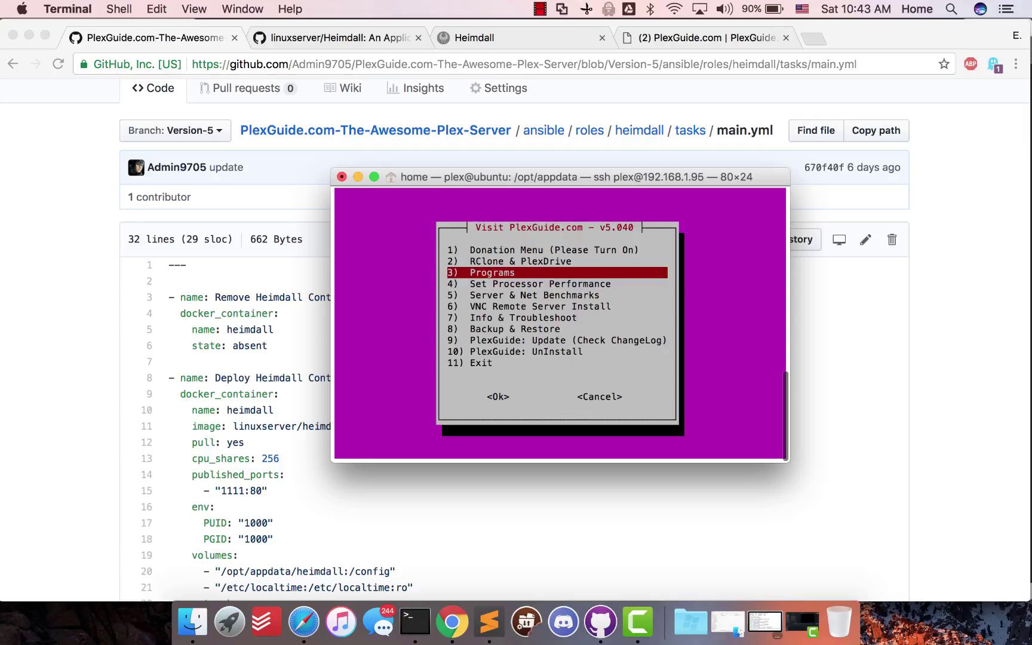
key("Return")
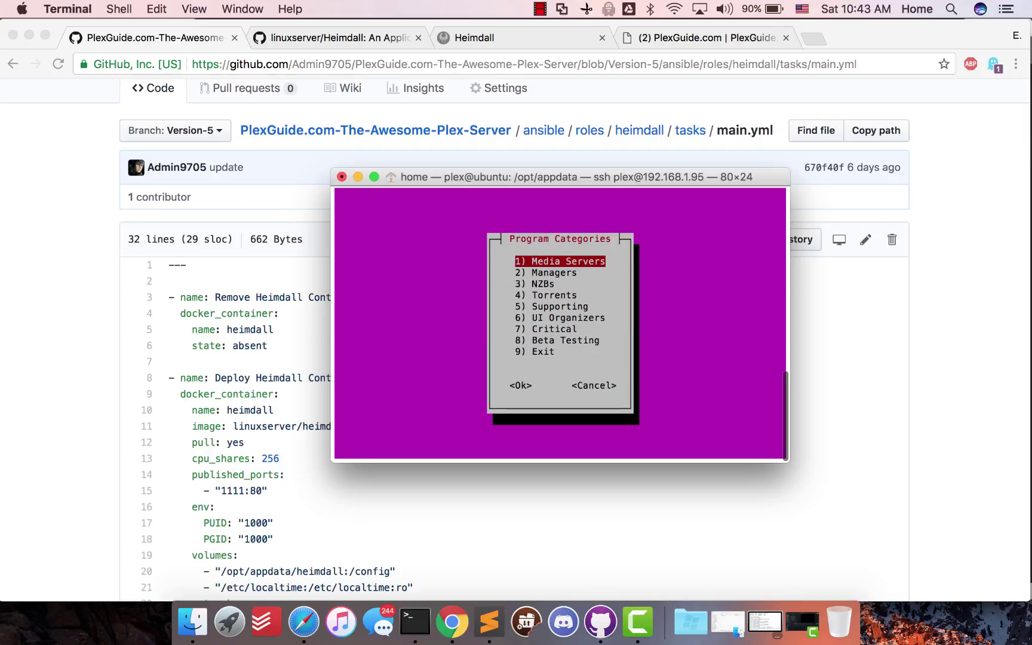
- Deploy Heimdall from the UI Organizers program category
key("Down")
key("Down")
key("Down")
key("Down")
key("Down")
key("Up")
key("Up")
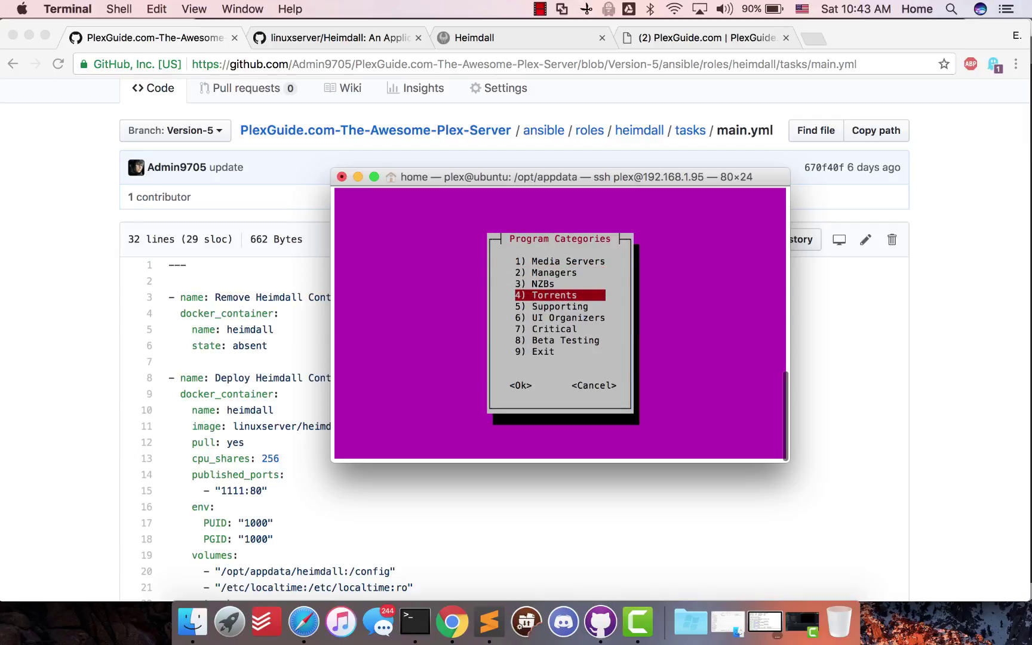
key("Down")
key("Down")
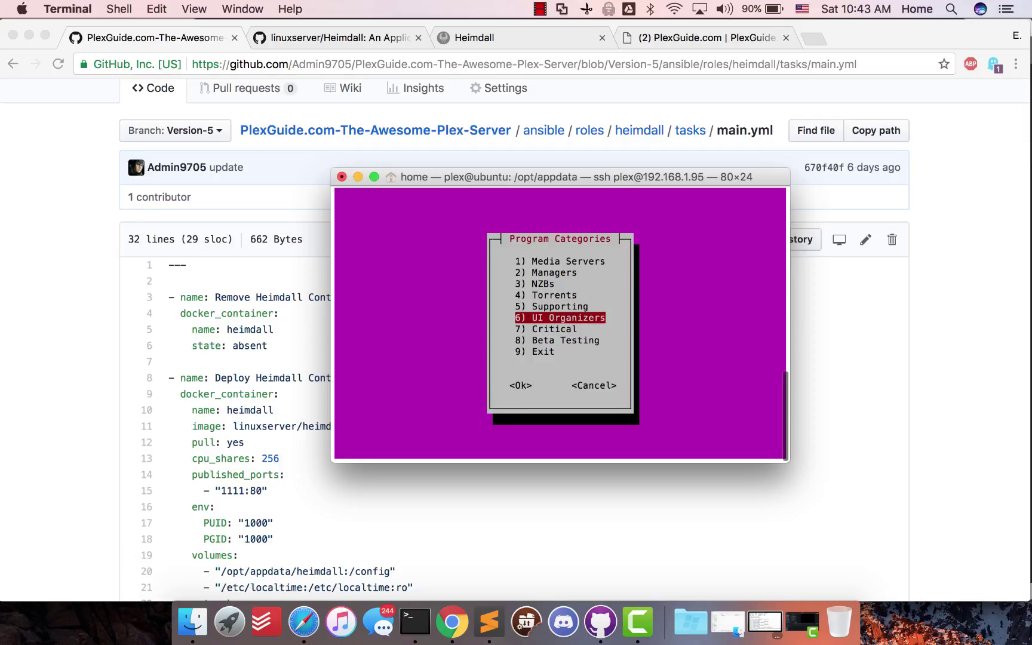
key("Return")
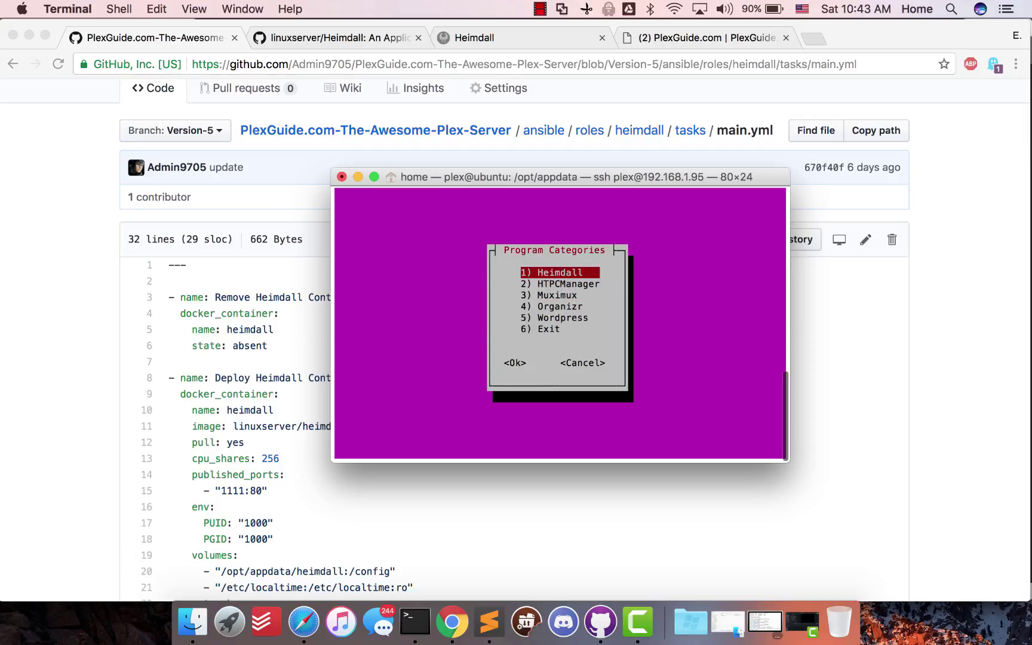
key("Return")
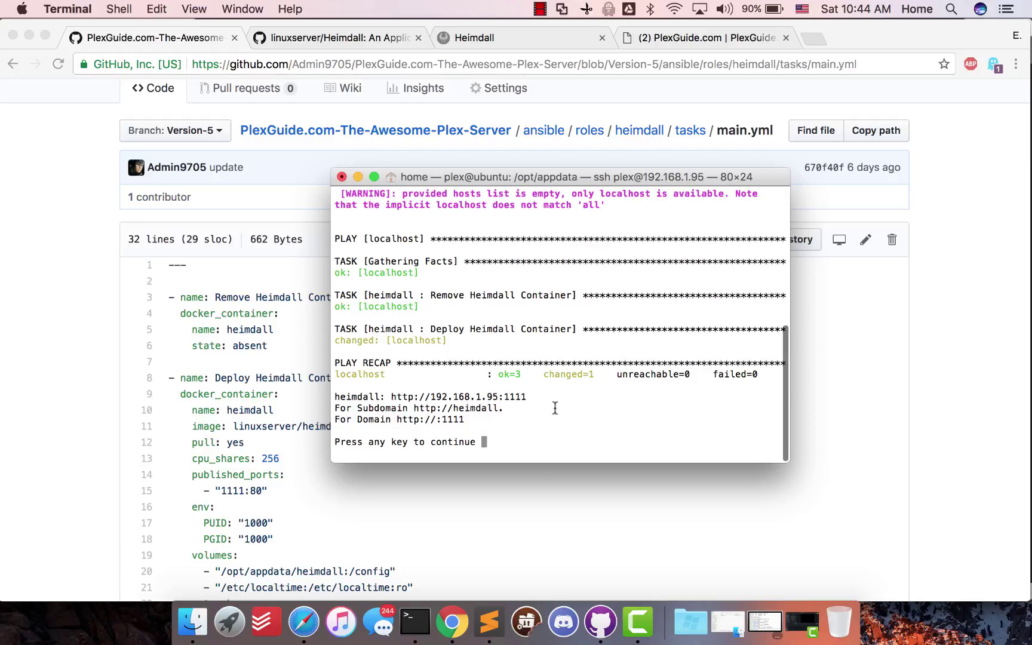
left_click_drag(391, 396, 523, 394)
right_click(509, 396)
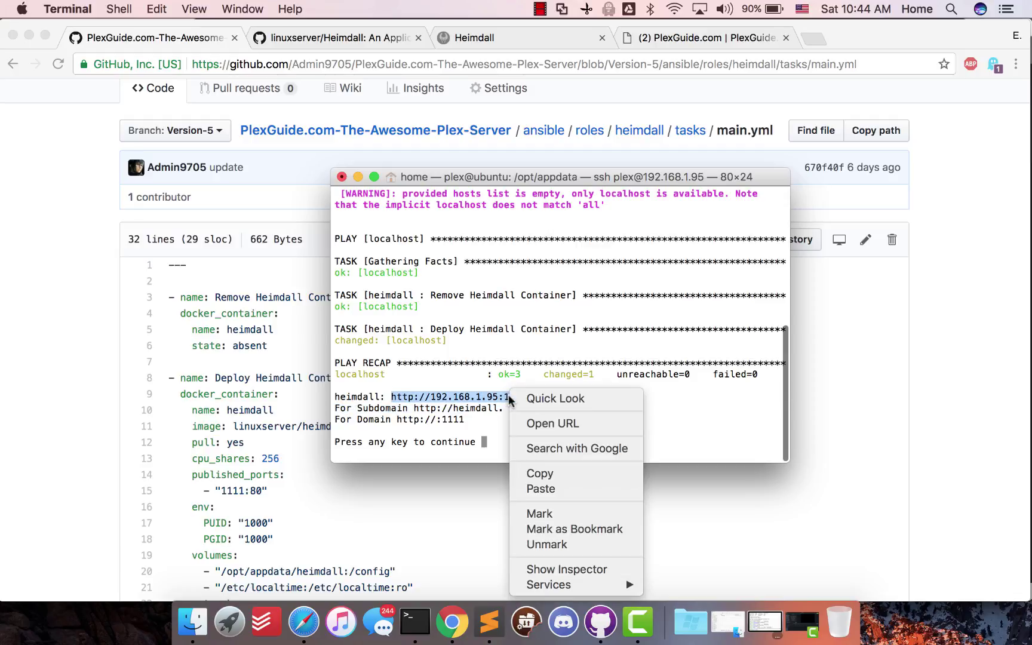
left_click(536, 473)
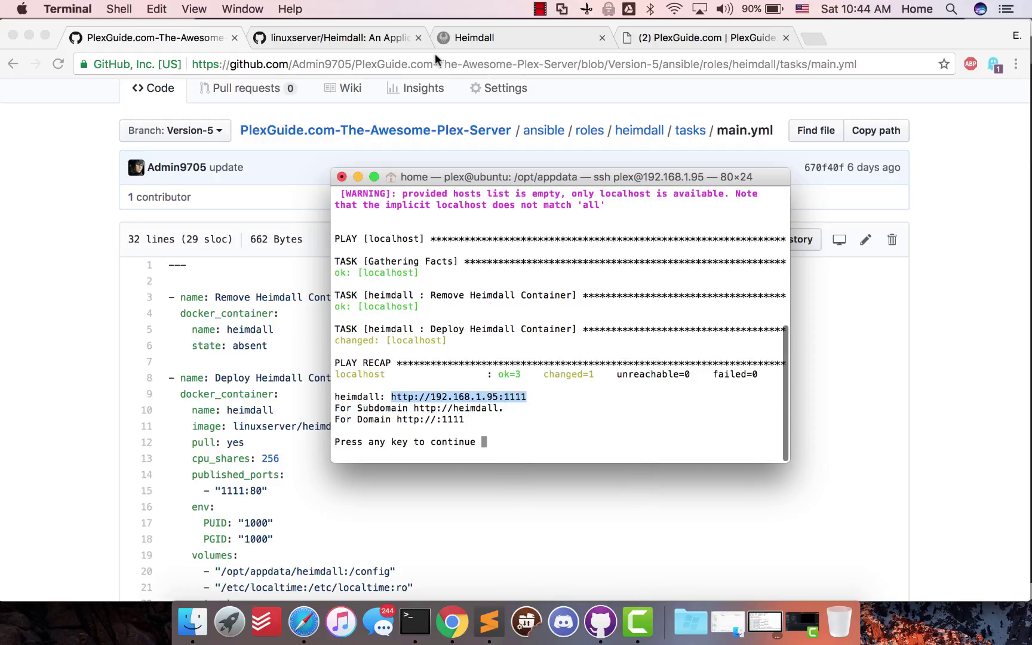
left_click(599, 40)
left_click(599, 39)
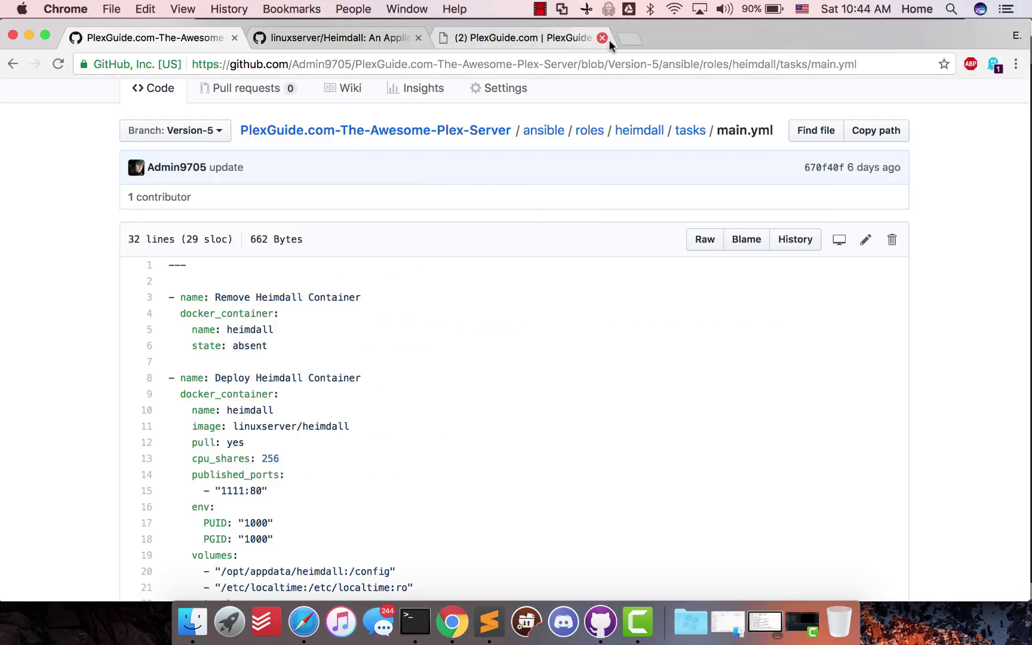
left_click(625, 40)
right_click(554, 60)
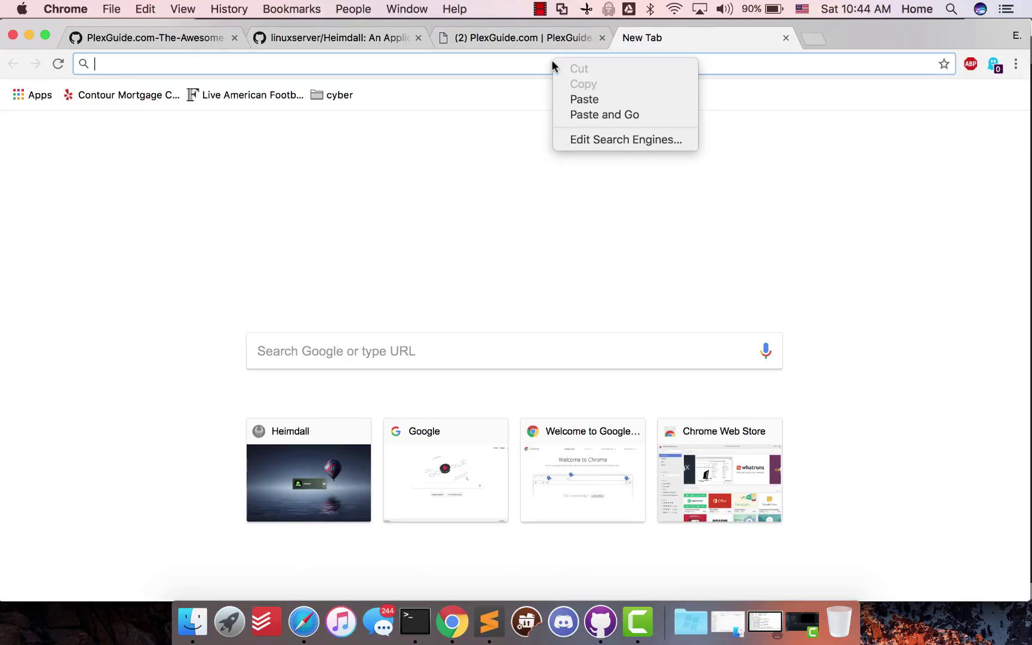
left_click(569, 99)
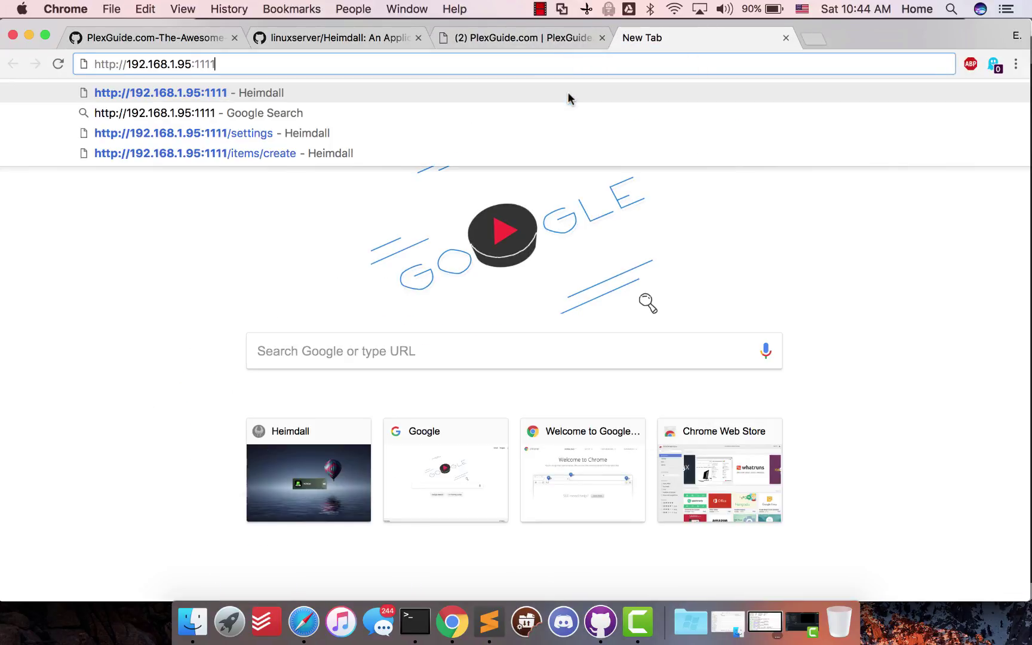
key("Return")
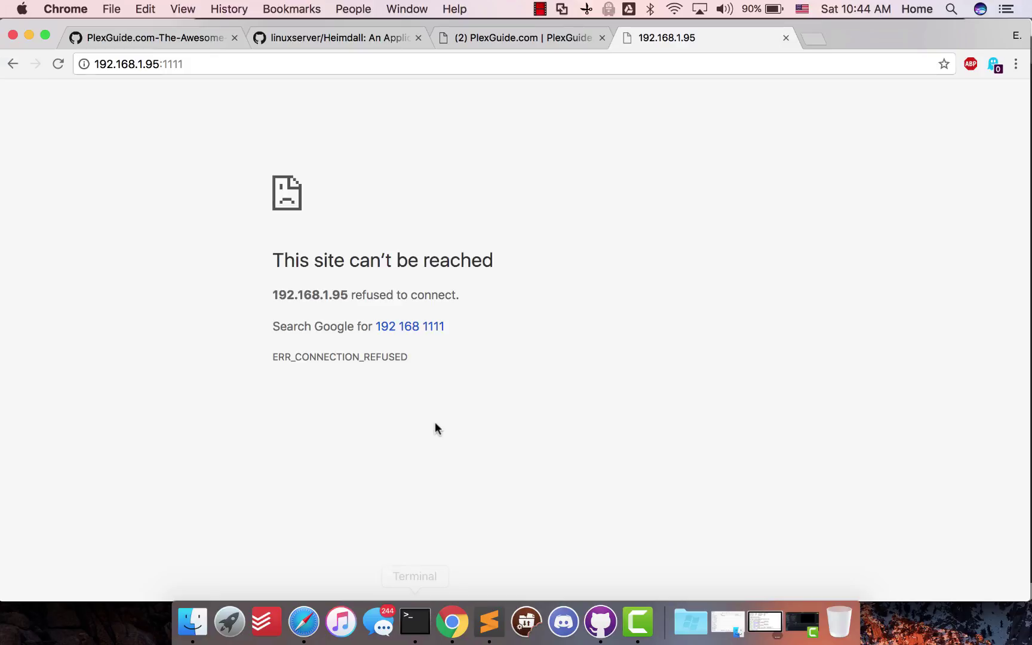
- Look through the update posts on the PlexGuide.com home page
left_click(504, 37)
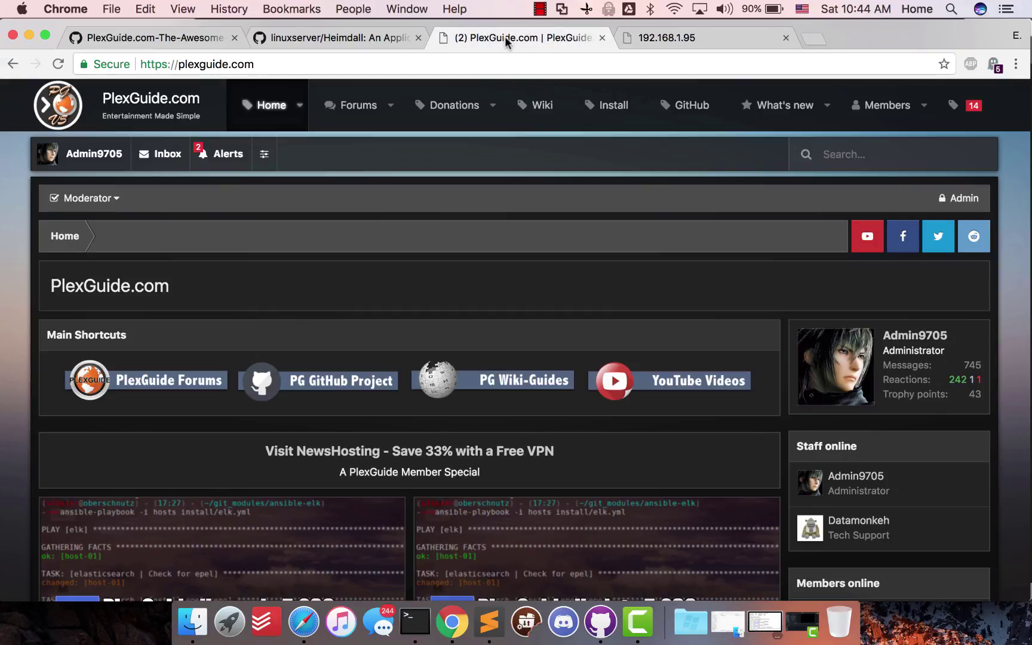
left_click(341, 38)
left_click(483, 45)
scroll(433, 272, "down", 15)
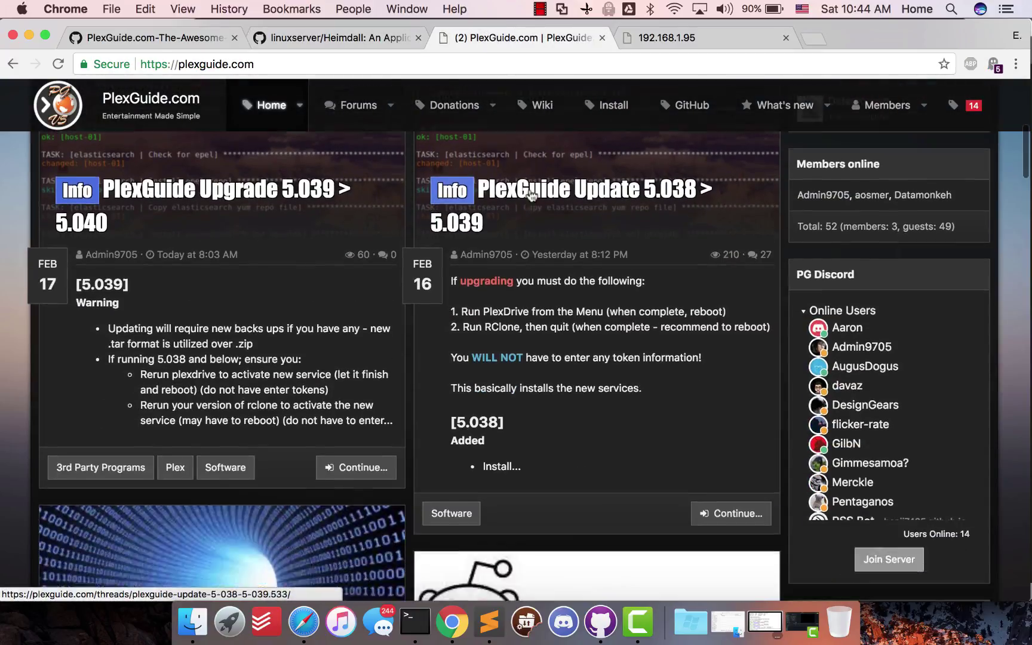
- Find the "Heimdall Added to PG Applications" announcement, look through the post and its replies, and return to the PlexGuide.com home page
scroll(478, 284, "down", 10)
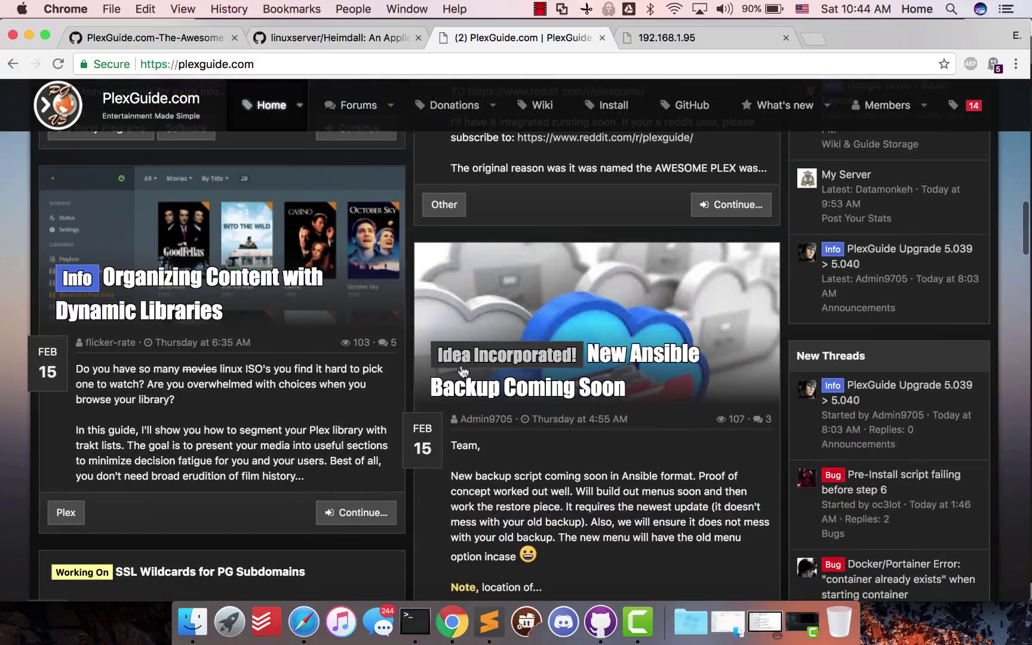
scroll(454, 292, "down", 10)
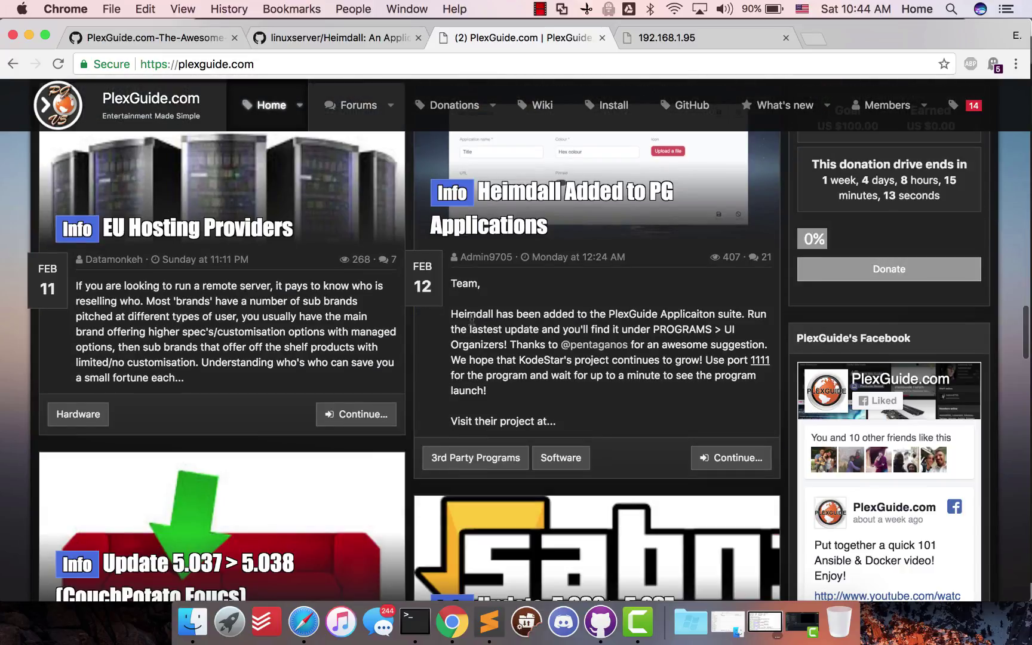
left_click(493, 226)
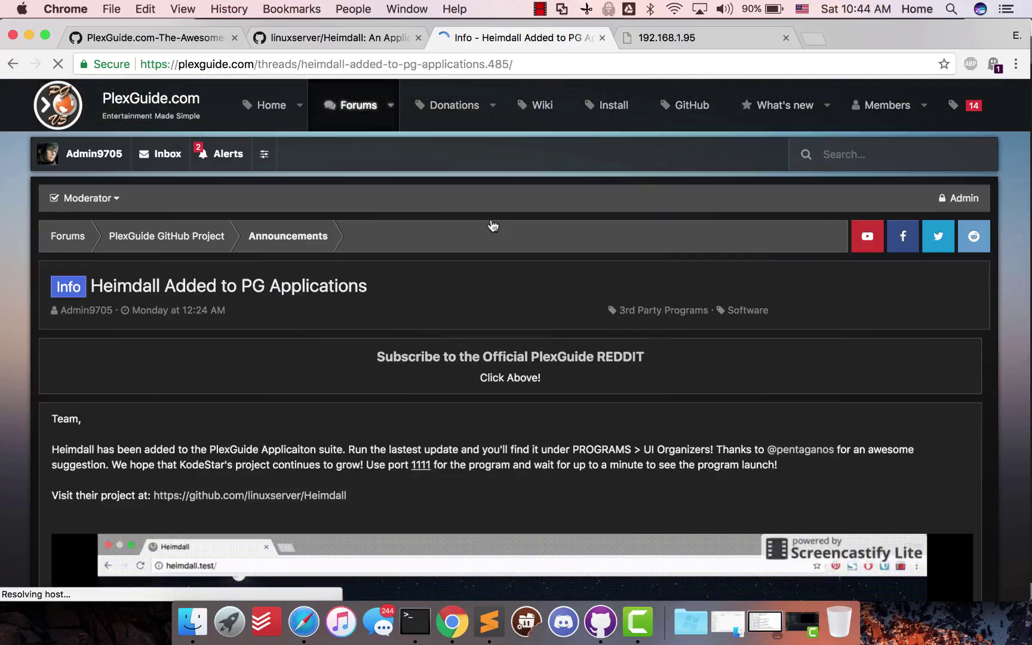
scroll(325, 356, "down", 3)
scroll(251, 304, "down", 15)
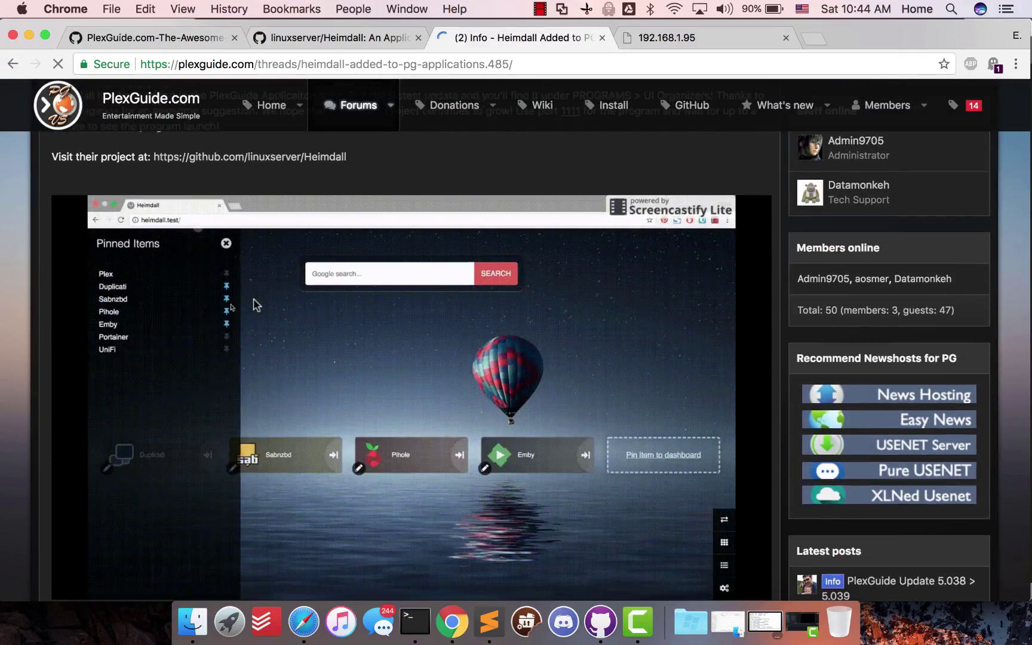
scroll(243, 354, "down", 20)
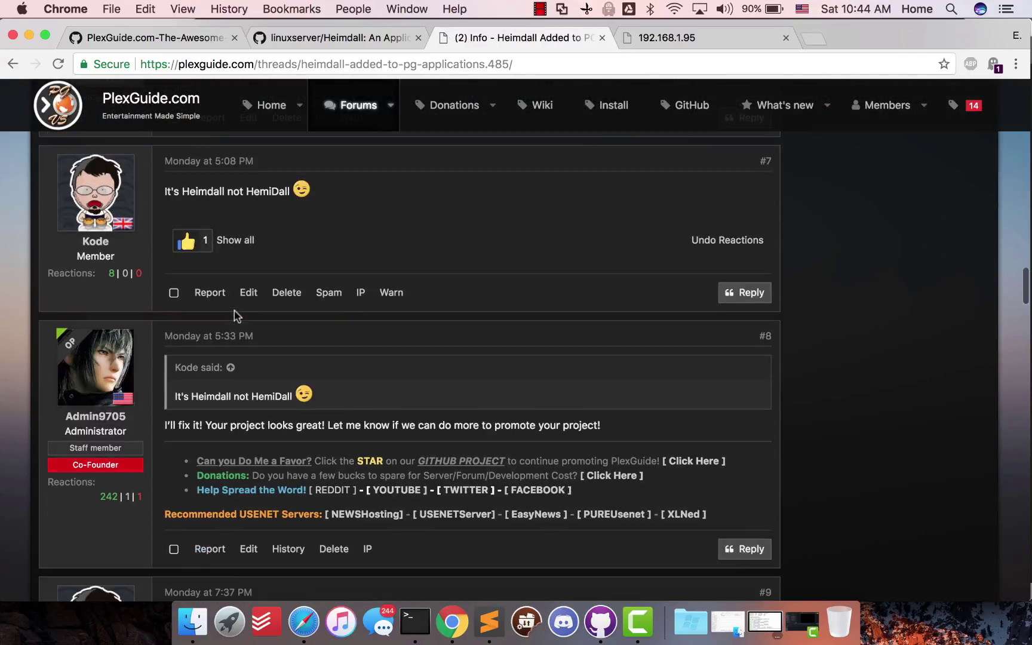
scroll(233, 322, "down", 10)
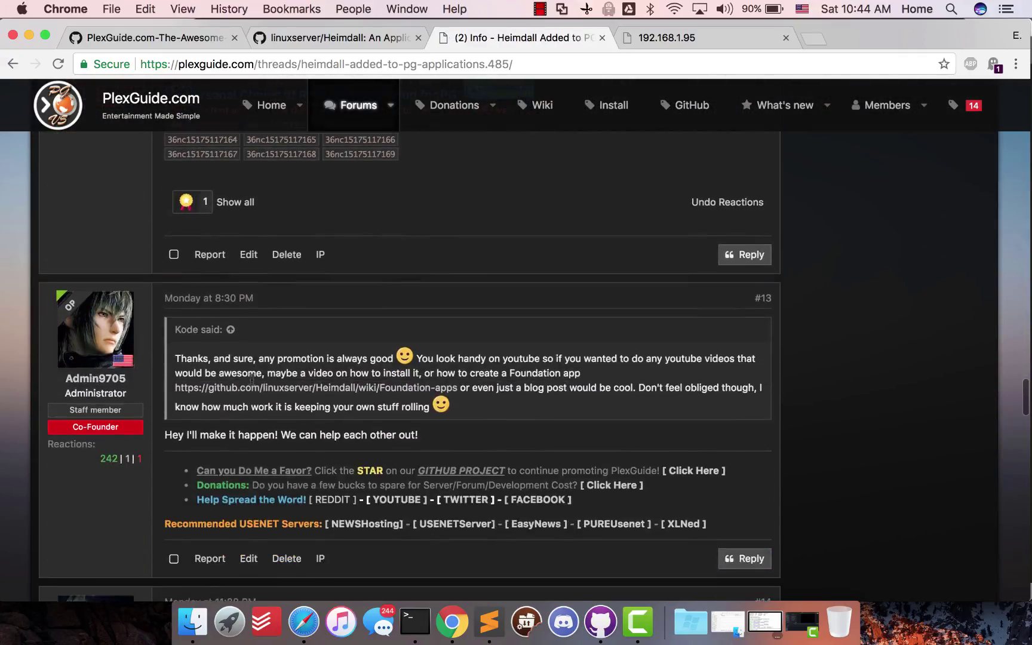
scroll(401, 399, "up", 10)
scroll(401, 492, "up", 20)
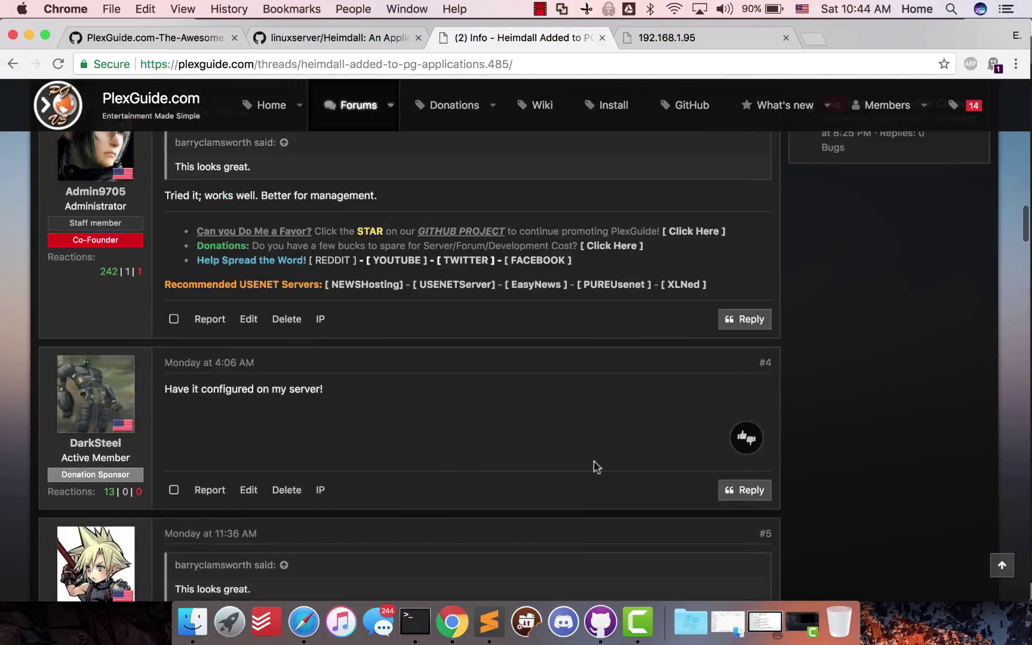
scroll(498, 403, "up", 15)
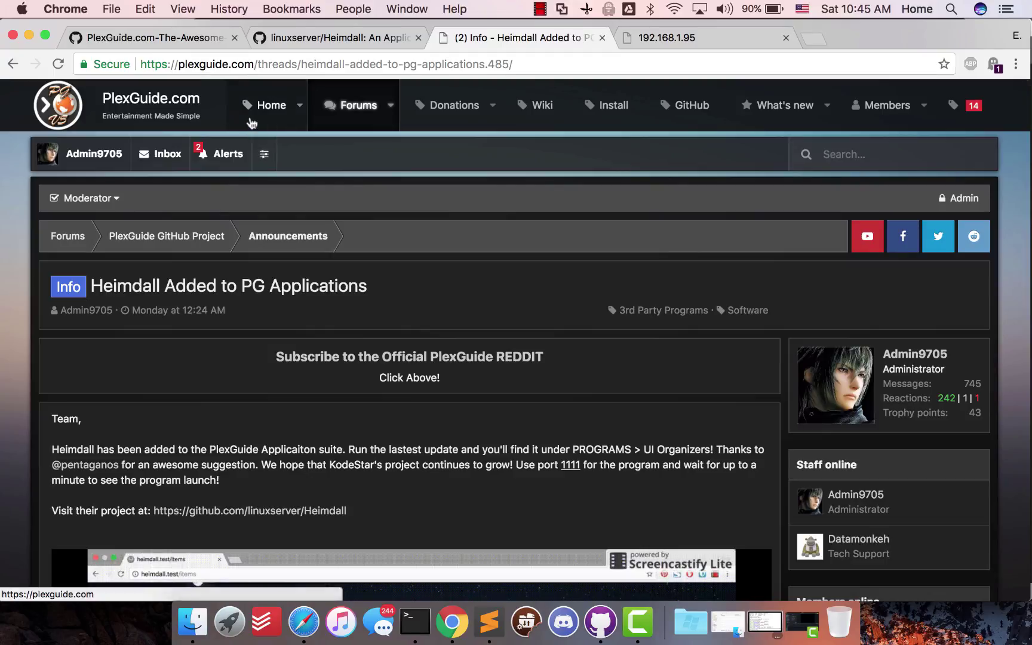
left_click(250, 120)
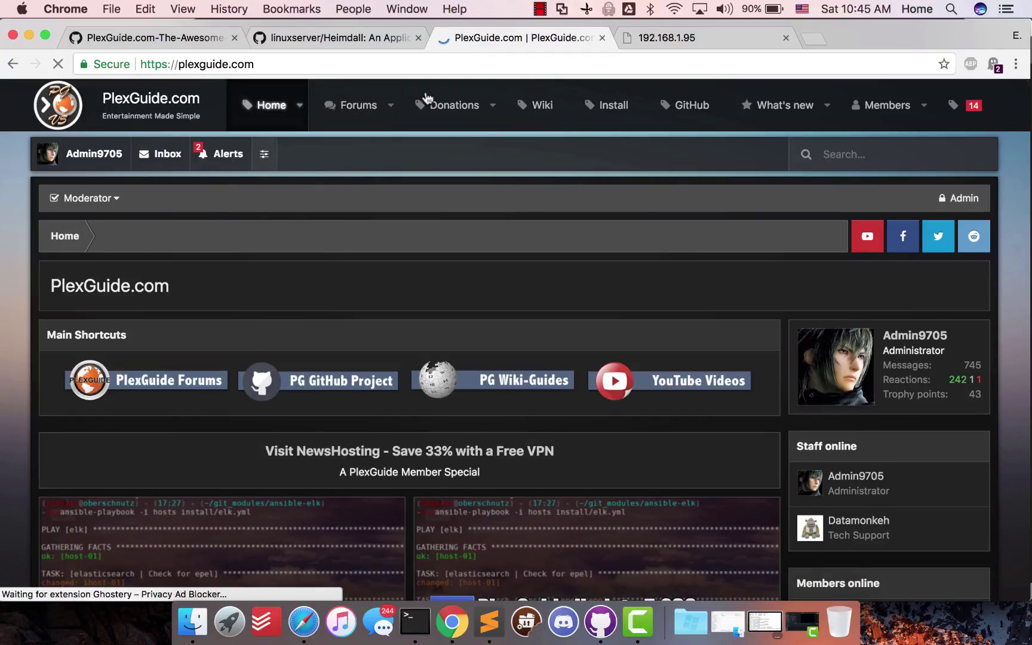
scroll(495, 247, "down", 5)
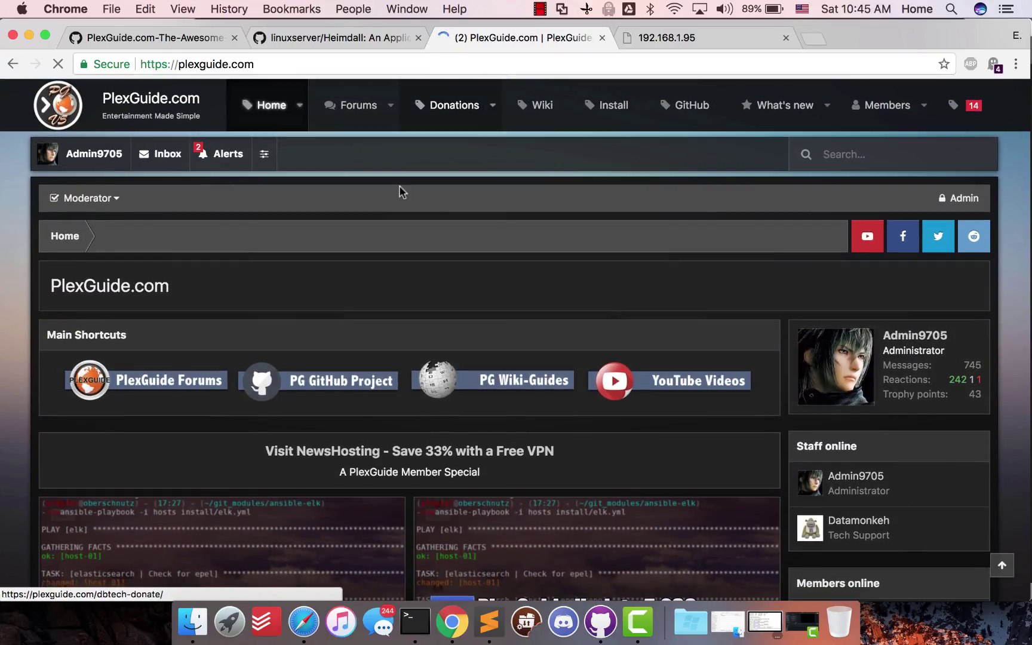
- Load the Heimdall address 192.168.1.95:1111 again in its existing browser tab
left_click(672, 44)
left_click(369, 62)
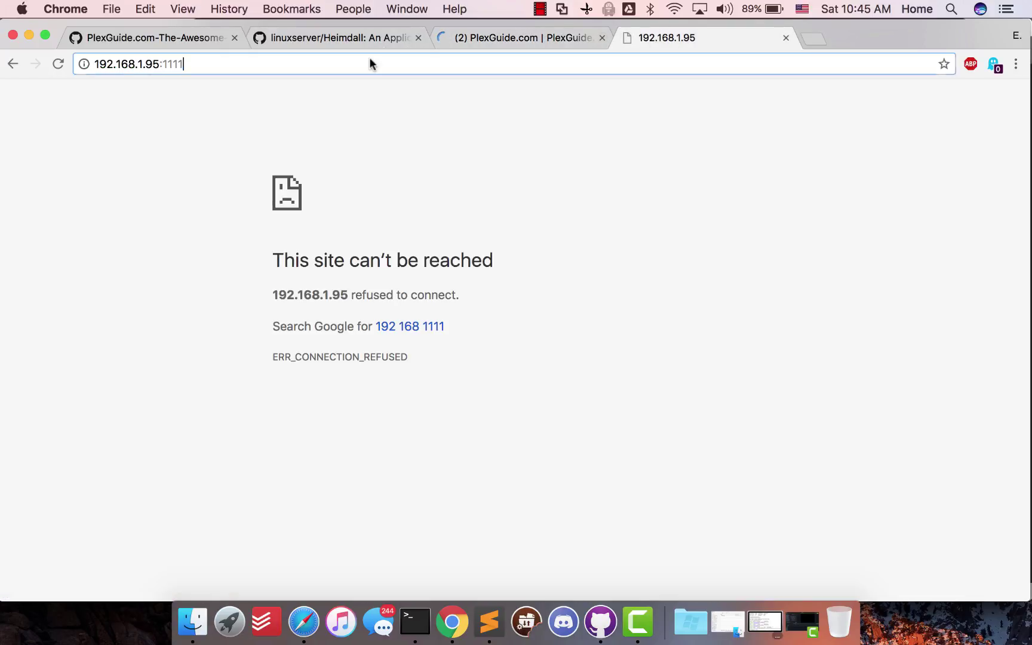
key("Return")
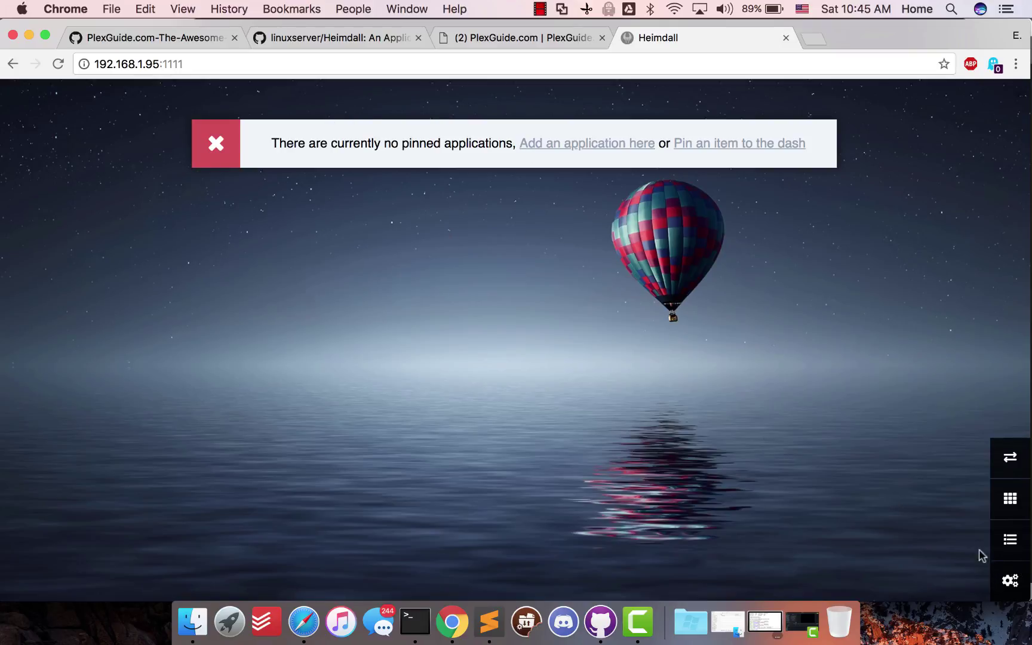
- Enable Homepage Search in the Heimdall settings and save the change
left_click(1010, 581)
scroll(371, 288, "down", 1)
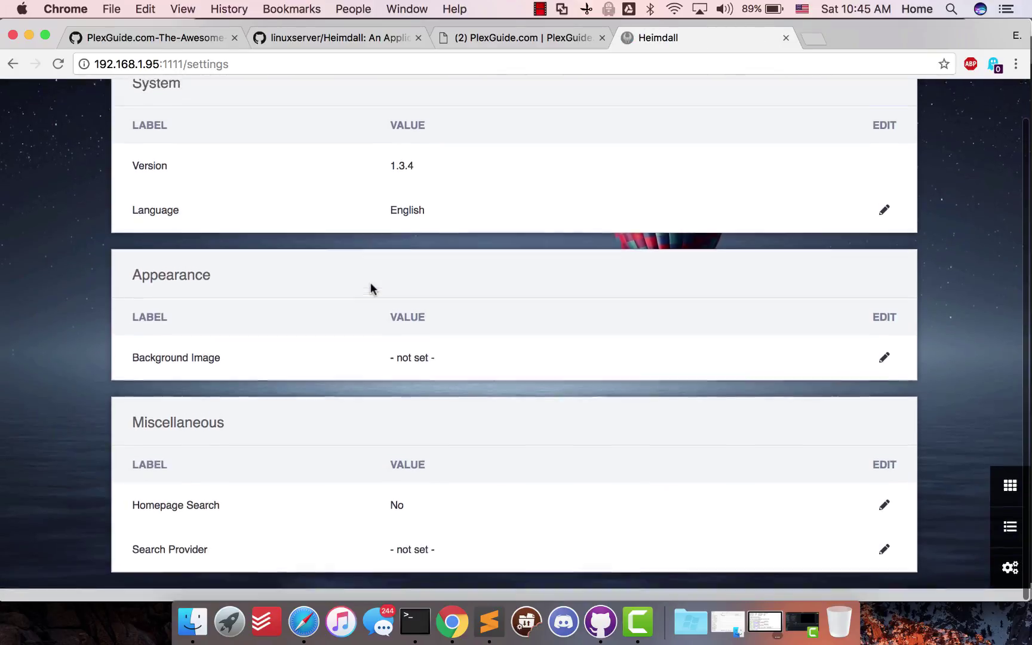
left_click(884, 519)
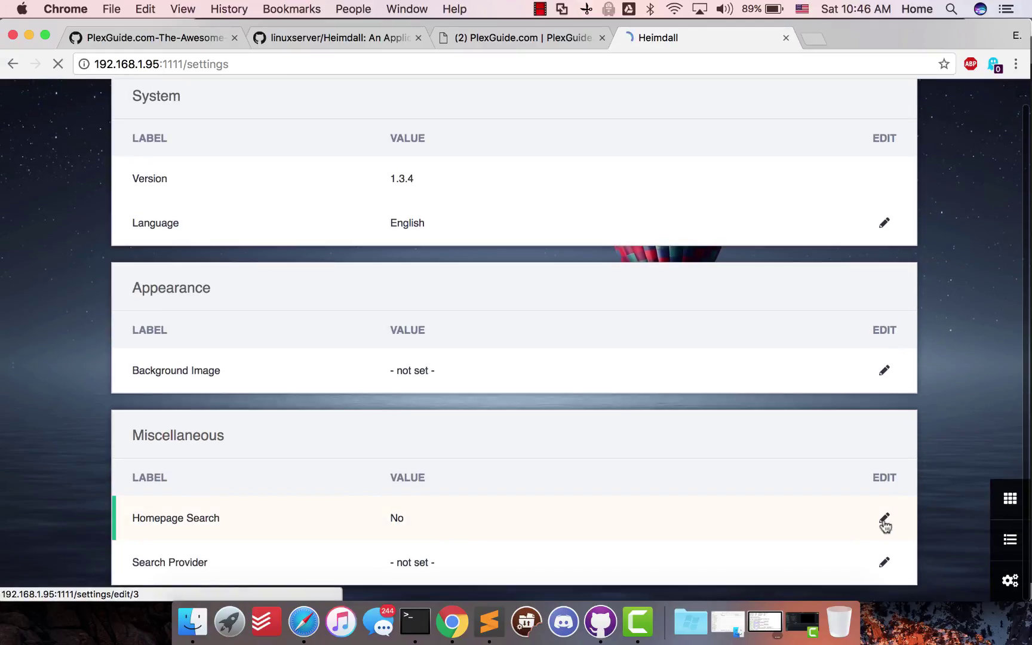
left_click(418, 341)
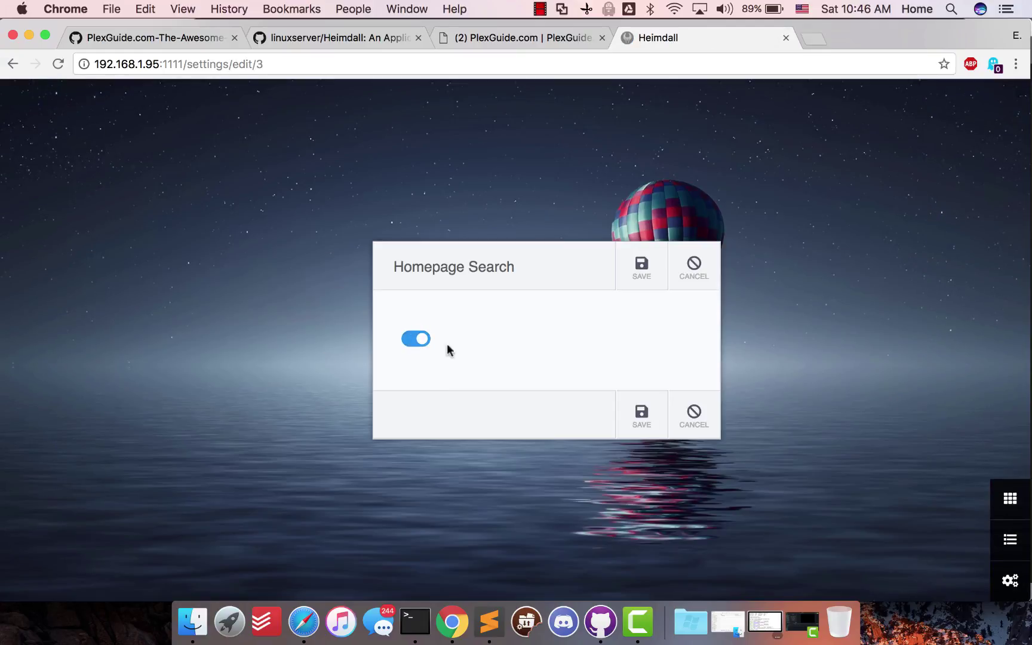
left_click(654, 431)
- Set the Search Provider to Google, save it and return to the Heimdall dashboard
scroll(657, 405, "down", 2)
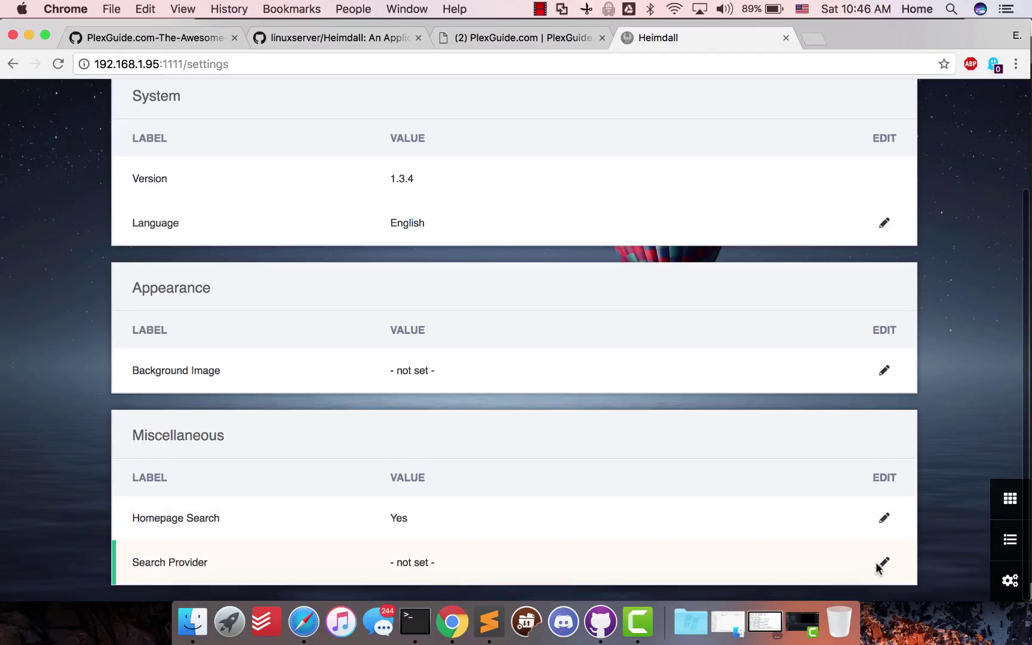
left_click(884, 561)
left_click(462, 340)
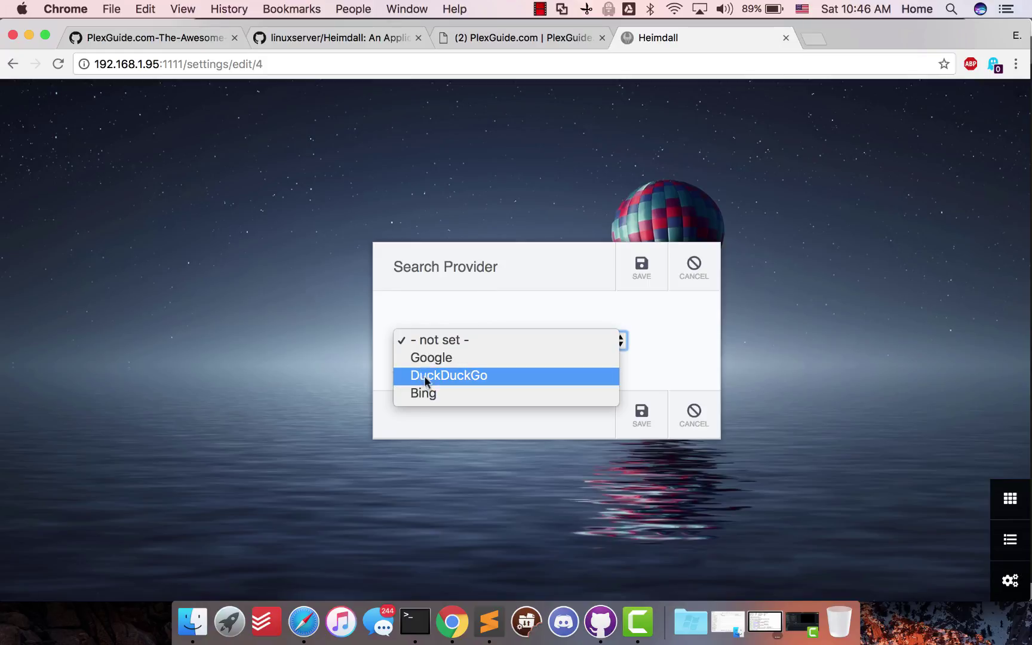
left_click(430, 357)
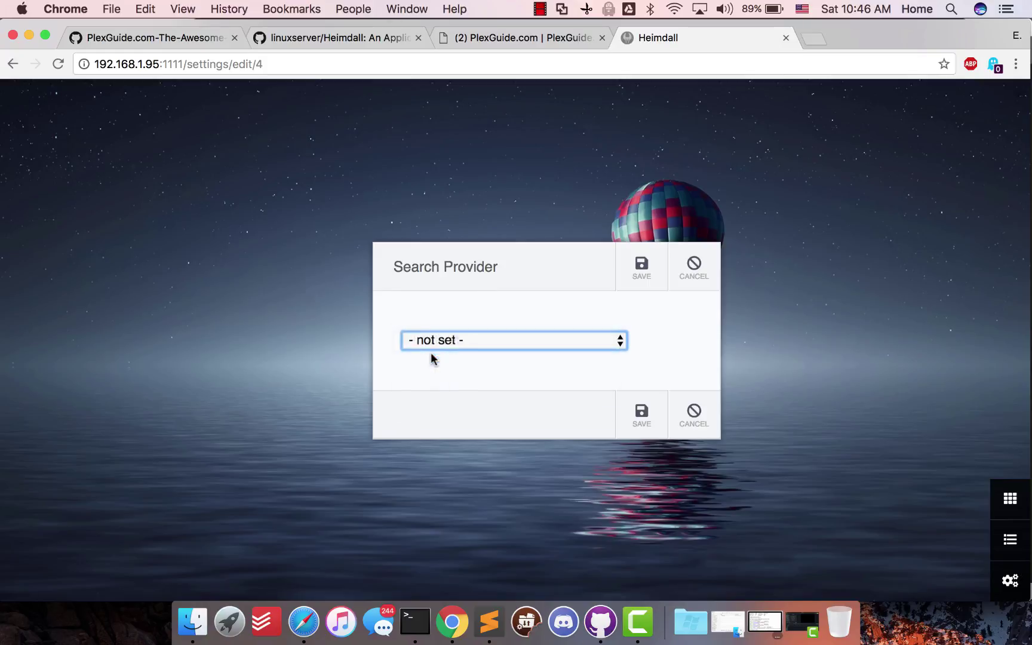
left_click(639, 272)
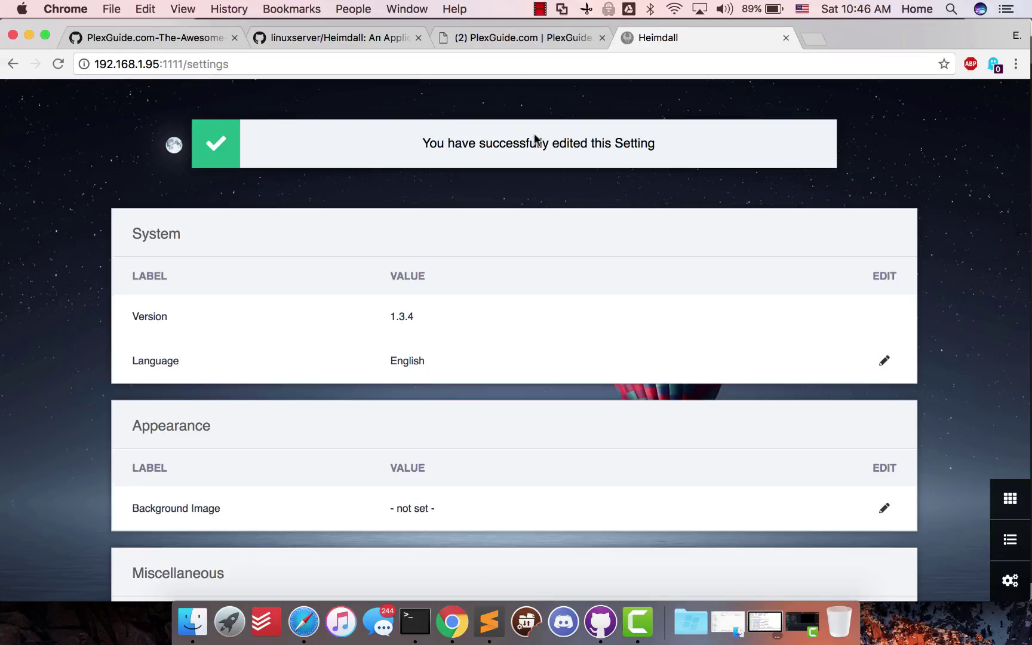
scroll(755, 197, "down", 5)
left_click(1009, 499)
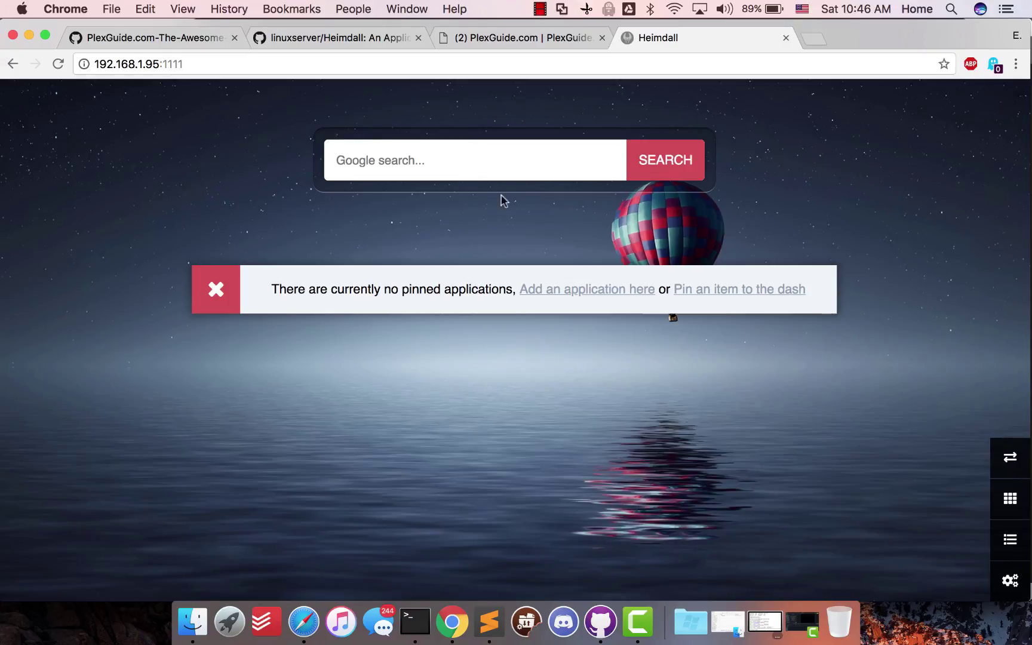
- Start adding an application to Heimdall and choose the suggested NZBGet as its application name
left_click(553, 293)
left_click(181, 299)
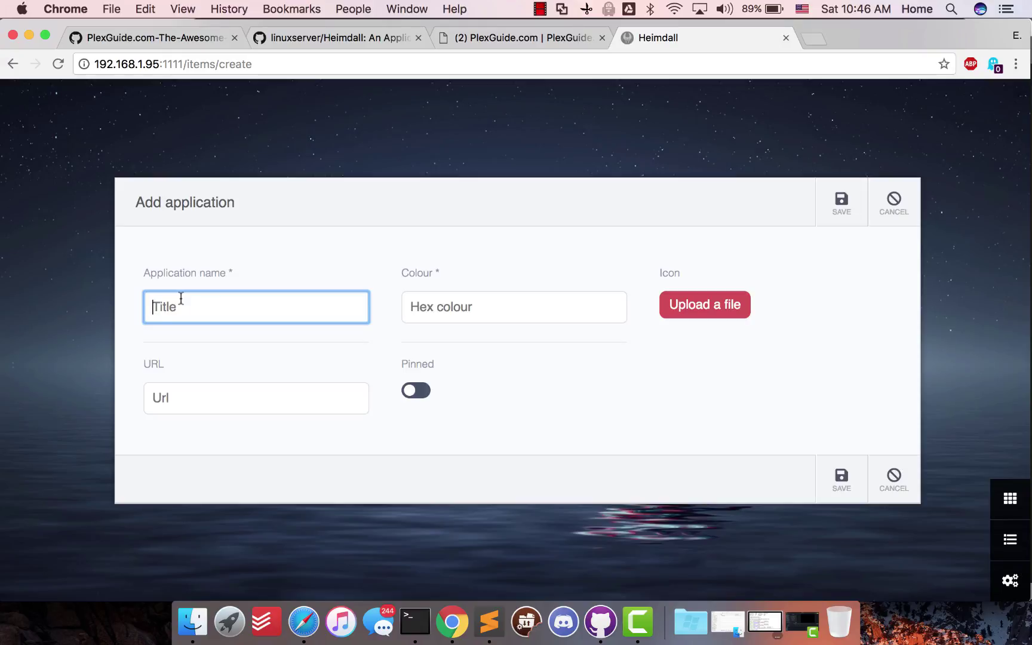
type("N")
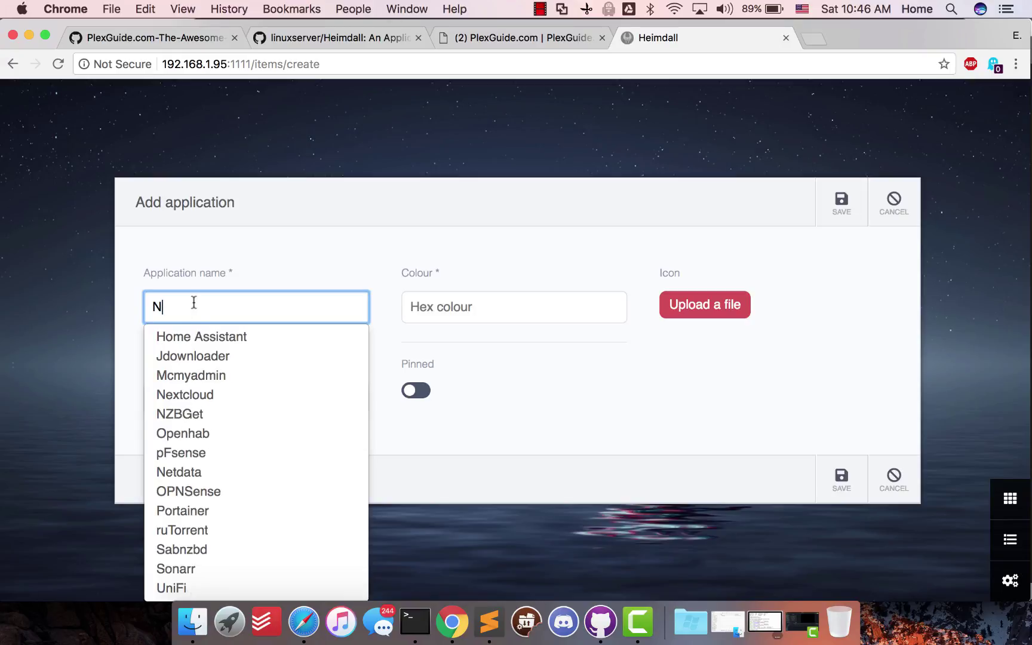
type("n")
key("BackSpace")
type("zbg")
left_click(197, 332)
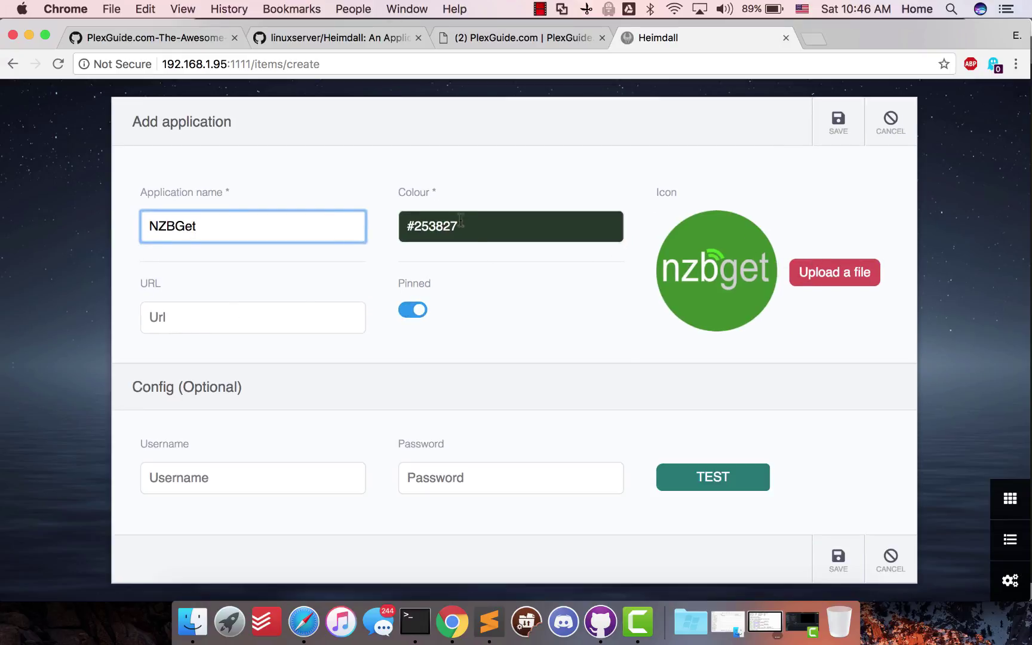
left_click(303, 317)
- Switch to Terminal, leave the UI organizers list and deploy NZBGet from PlexGuide's NZB programs
left_click(417, 636)
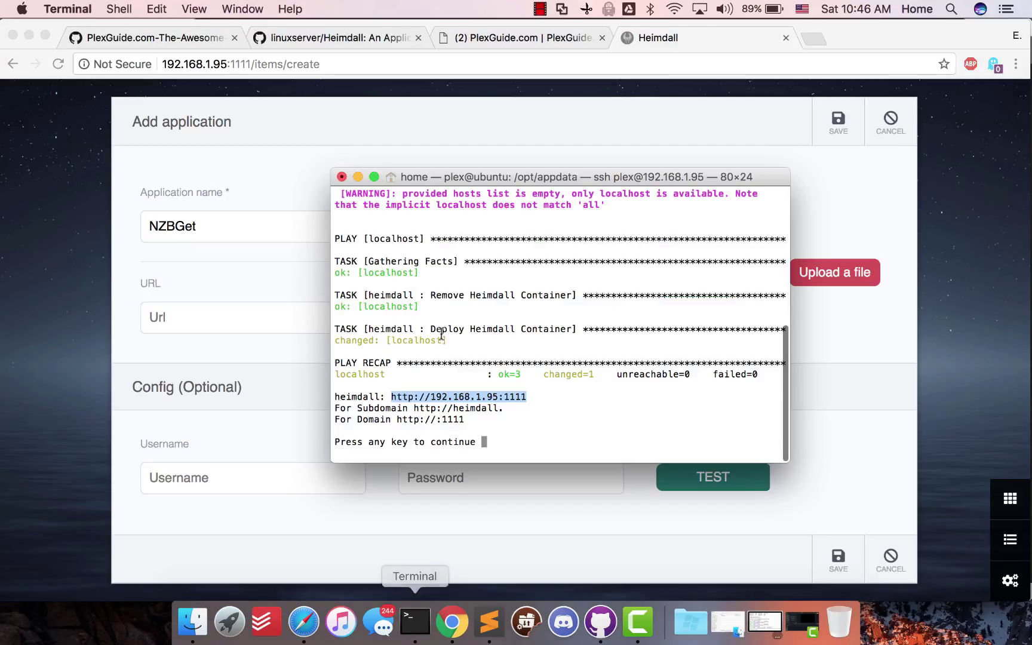
key("Return")
key("Down")
key("Down")
key("Down")
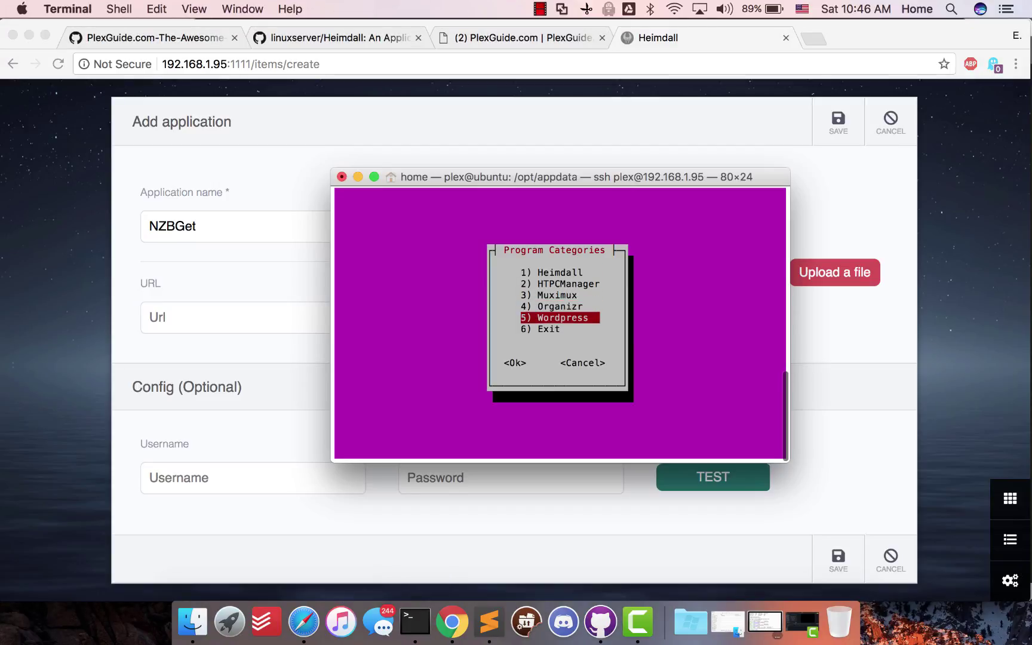
key("Down")
key("Return")
key("Down")
key("Down")
key("Return")
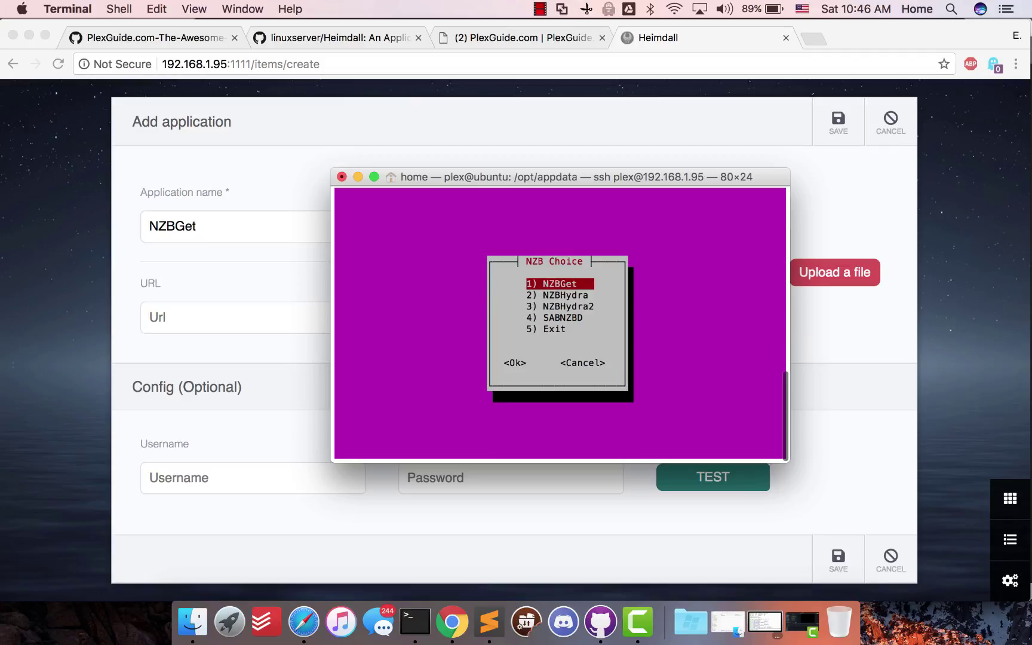
key("Down")
key("Up")
key("Return")
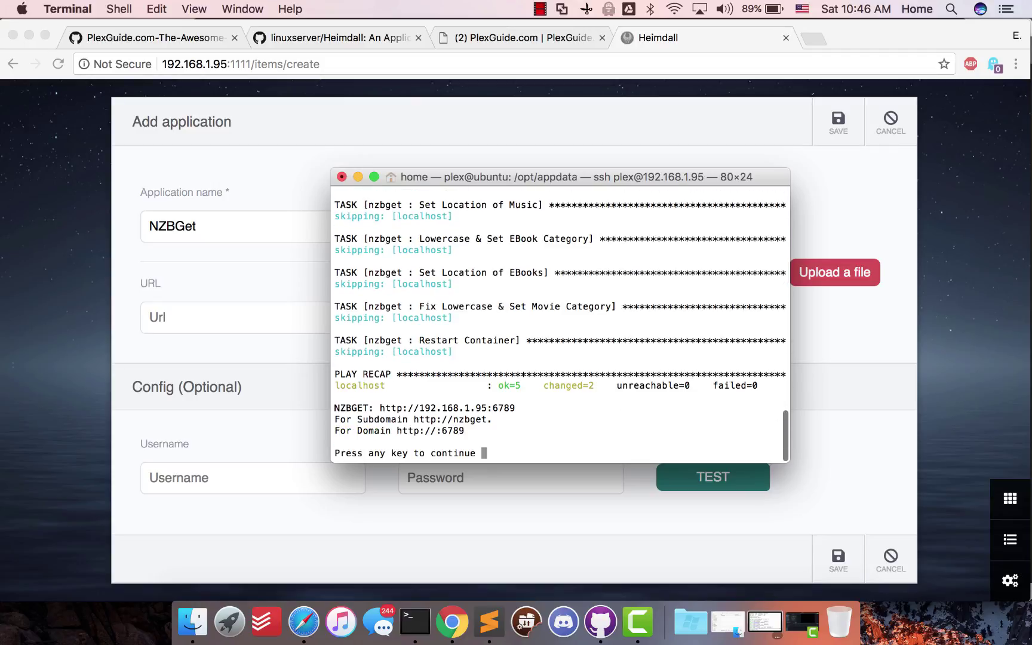
double_click(460, 408)
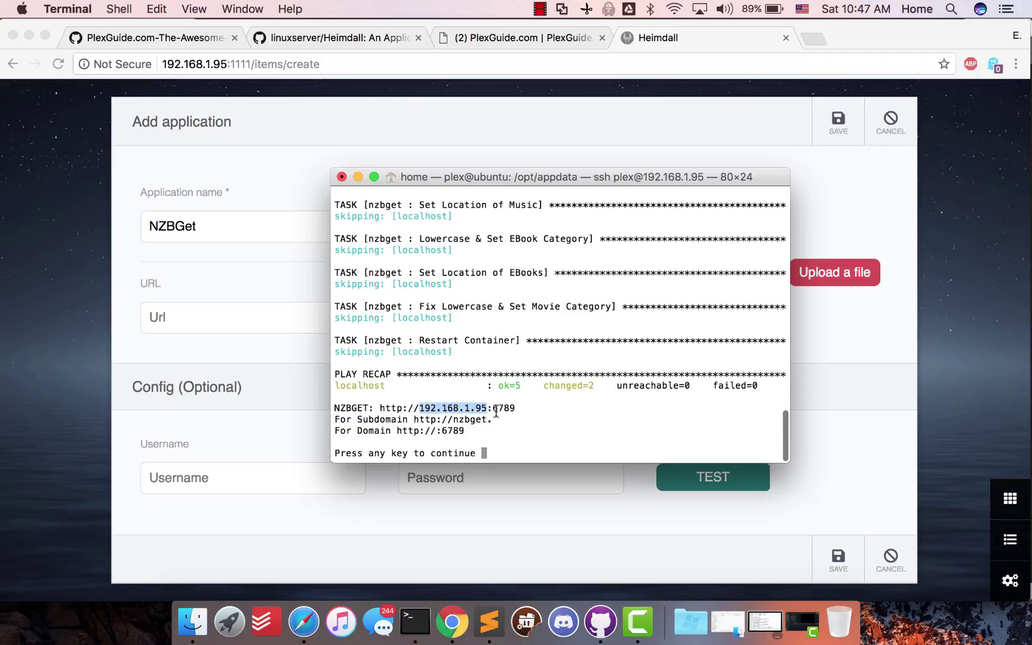
left_click_drag(515, 408, 380, 412)
triple_click(515, 408)
right_click(383, 416)
left_click(412, 471)
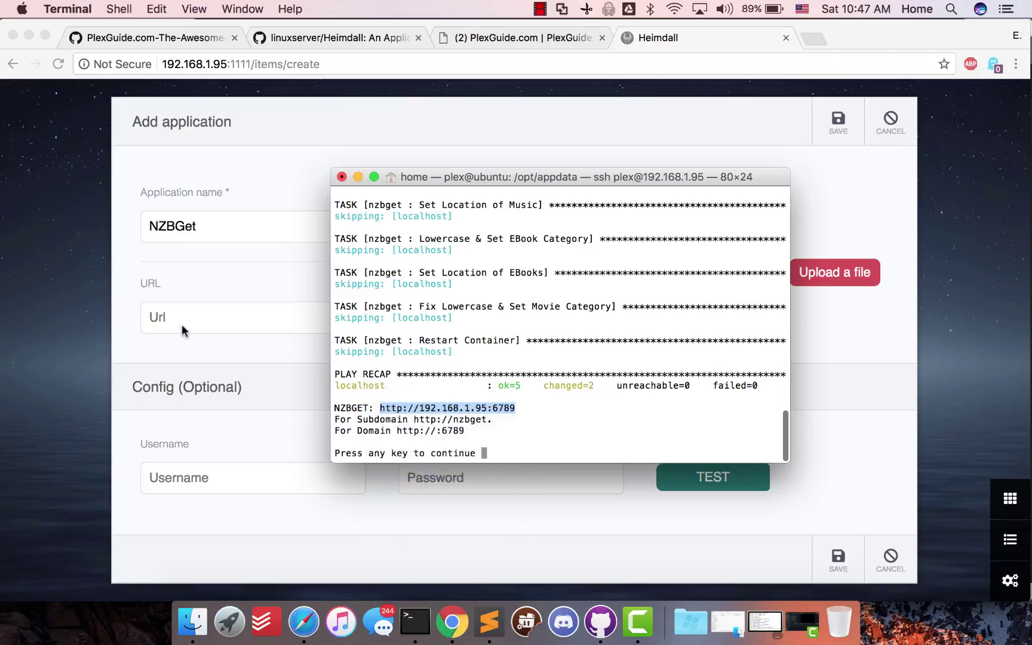
left_click(182, 323)
right_click(182, 318)
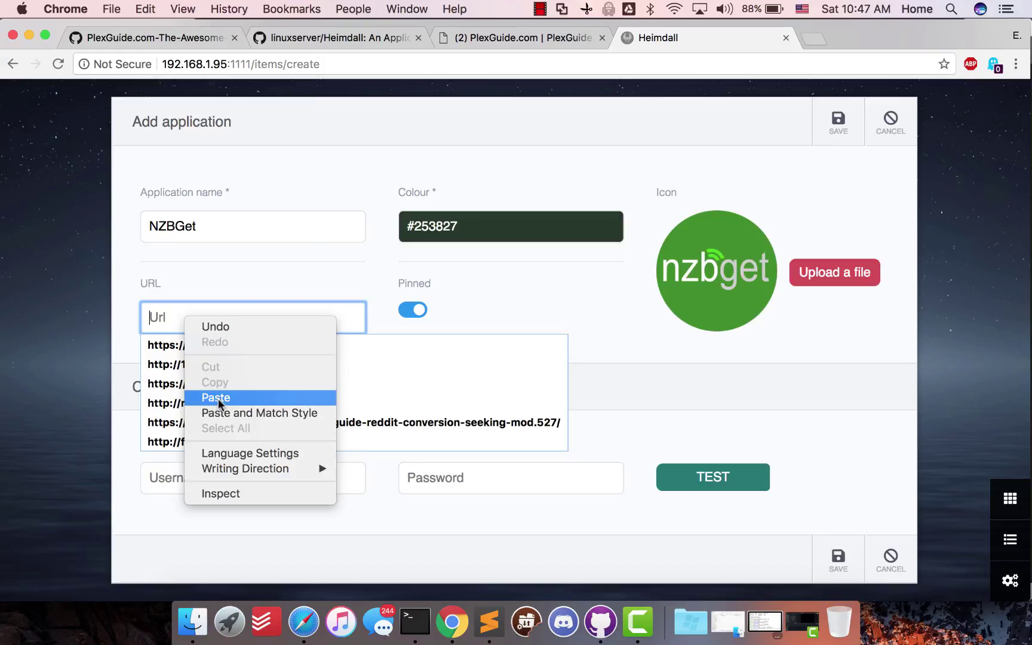
left_click(216, 398)
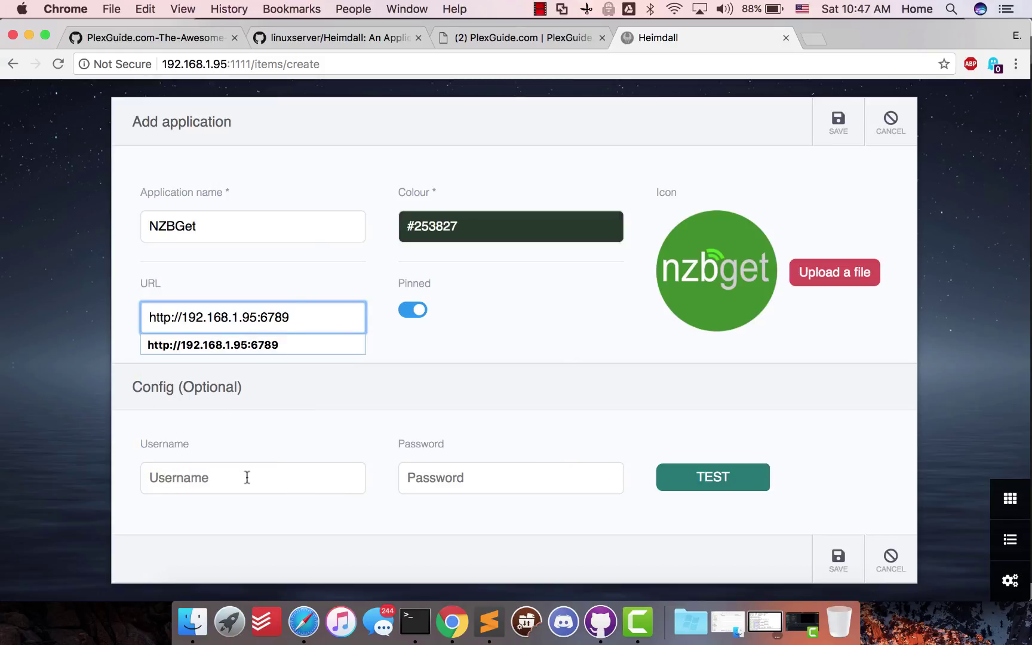
left_click(205, 410)
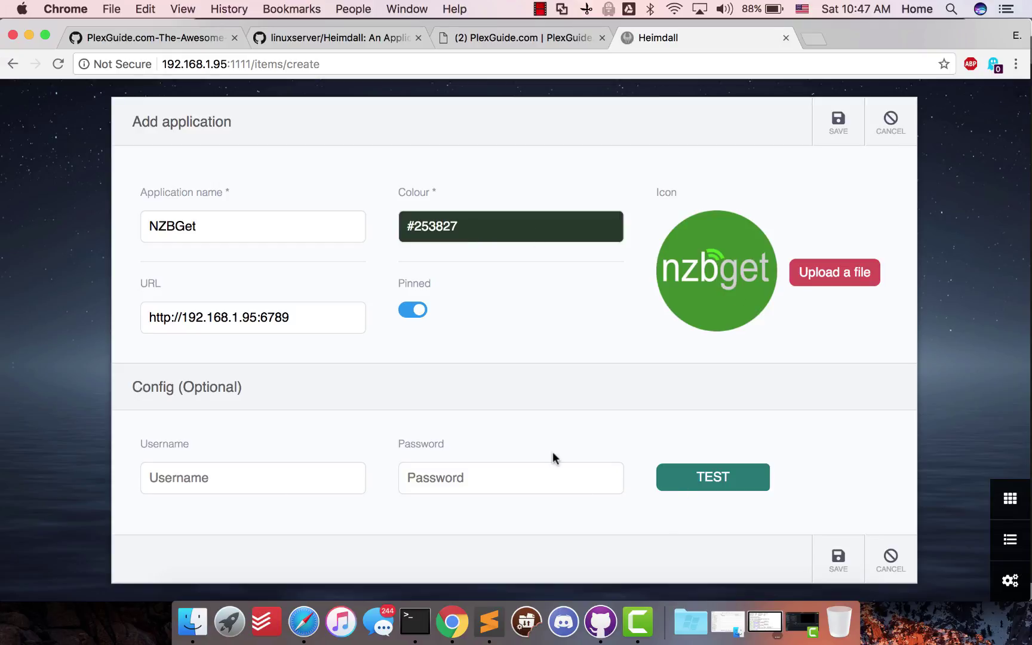
left_click(842, 566)
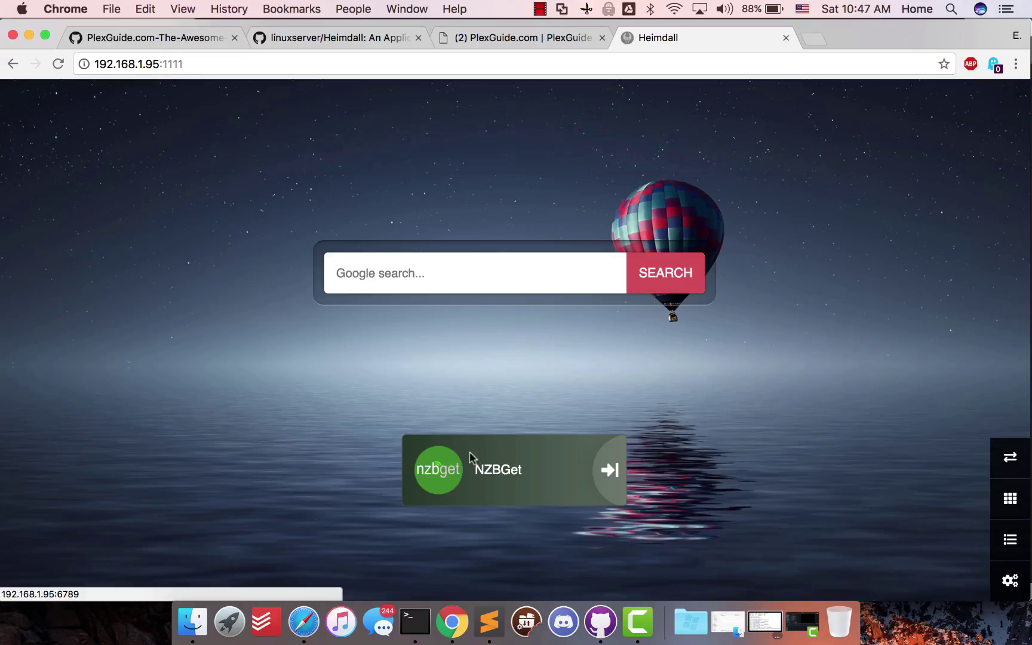
- Test the NZBGet dashboard tile by opening its page and return to the Heimdall dashboard
left_click(451, 418)
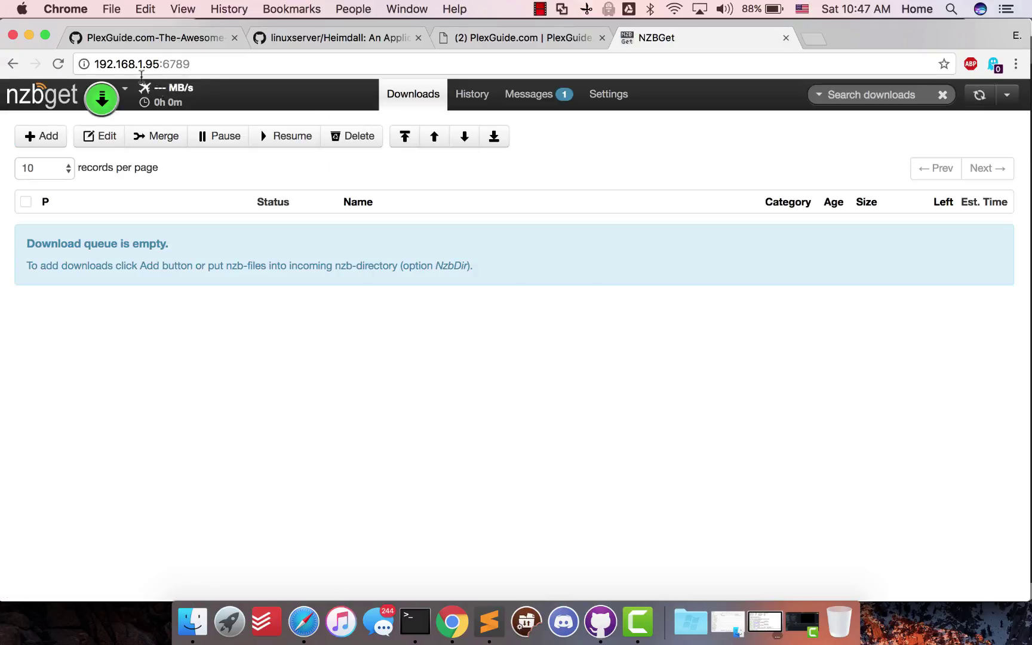
left_click(13, 65)
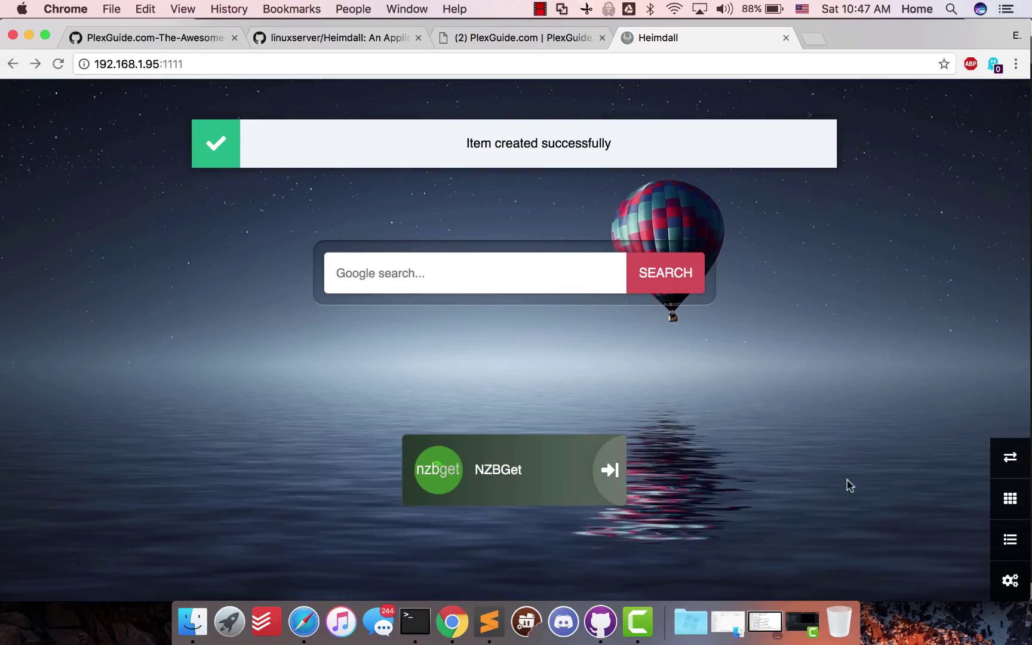
- Switch to Terminal, dismiss the NZBGet deployment output and leave the NZBs list for the program categories
left_click(415, 622)
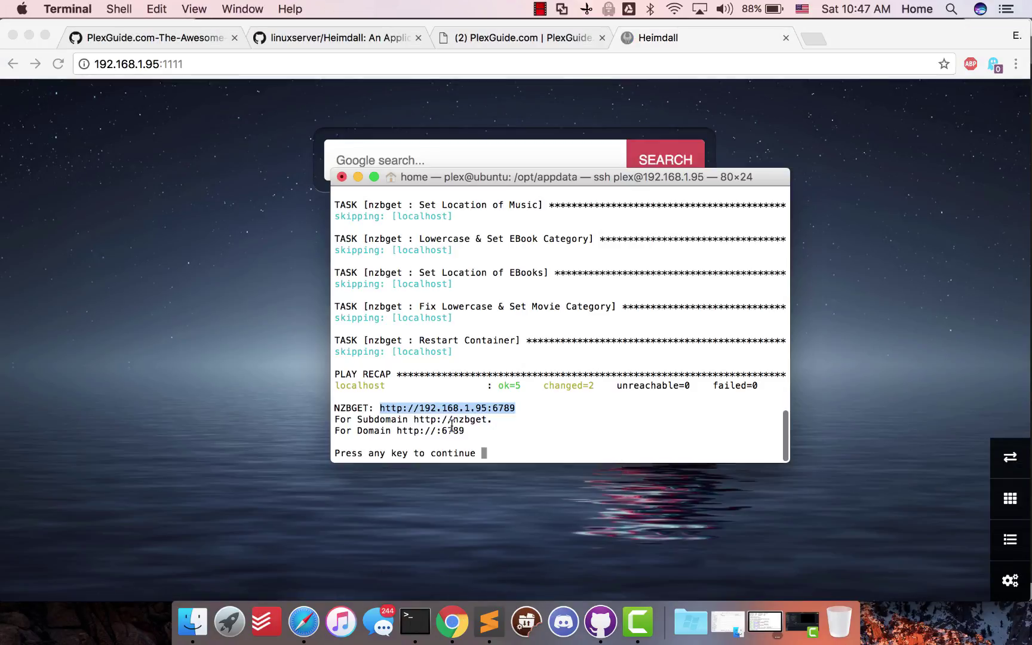
key("Return")
key("Down")
key("Down")
key("Down")
key("Down")
key("Return")
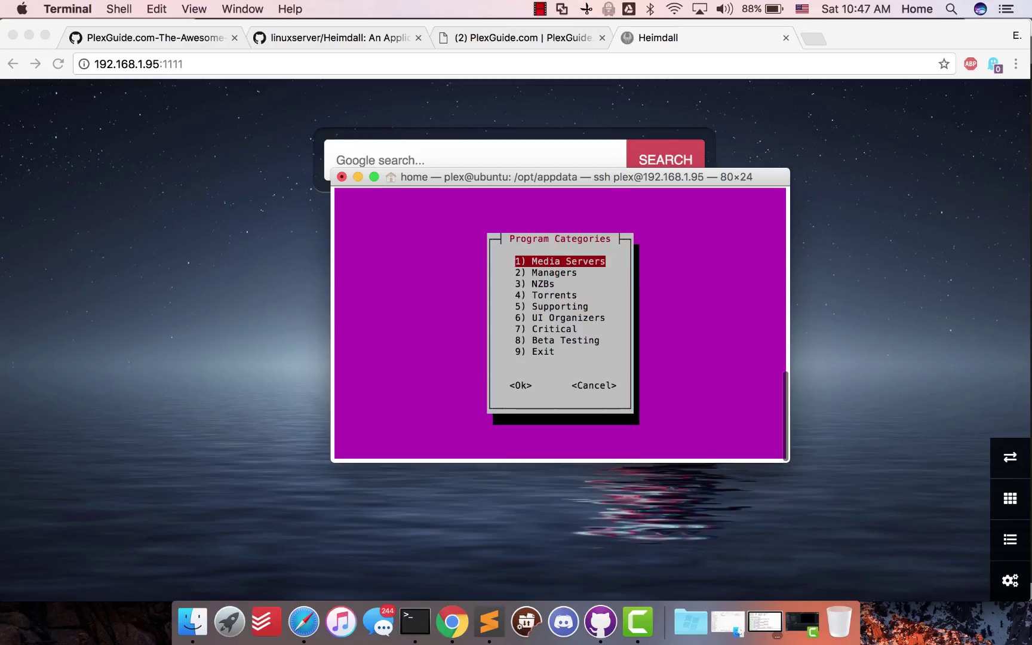
- Deploy Emby from PlexGuide's Media Servers programs
key("Down")
key("Down")
key("Up")
key("Up")
key("Return")
key("Down")
key("Down")
key("Up")
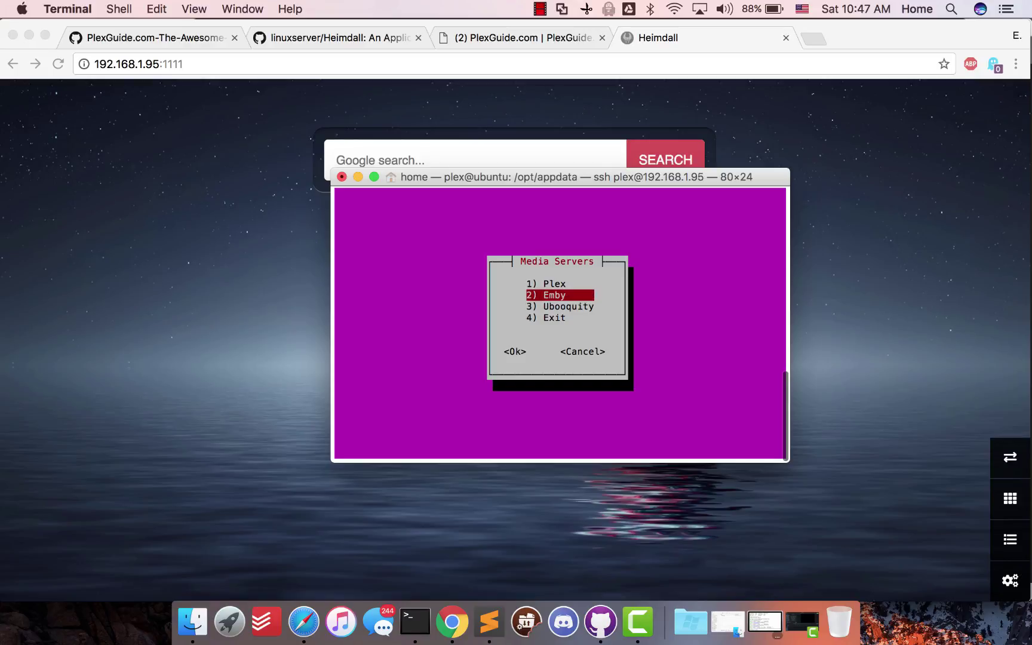
key("Return")
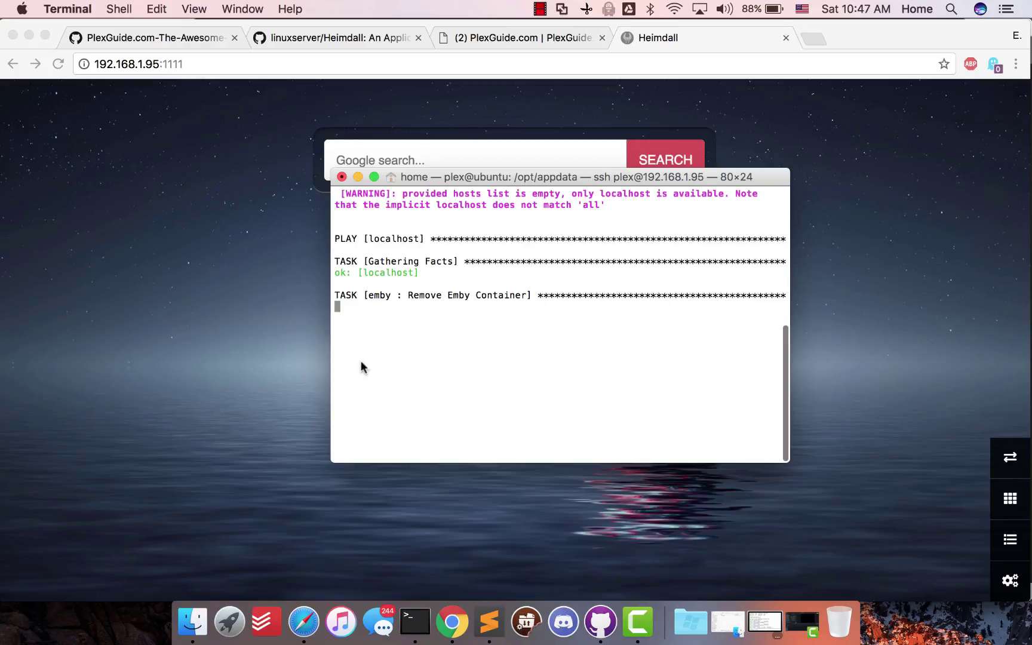
- Switch to Chrome and start a new Heimdall application from the suggested Emby entry, keeping its default icon
left_click(257, 353)
left_click(1010, 578)
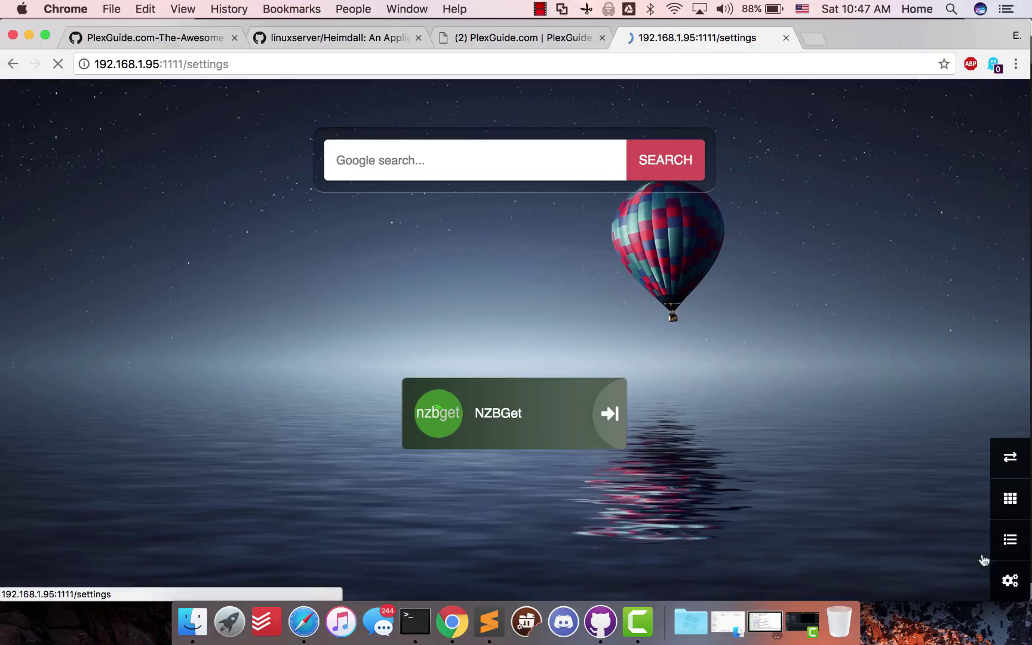
left_click(999, 530)
left_click(896, 300)
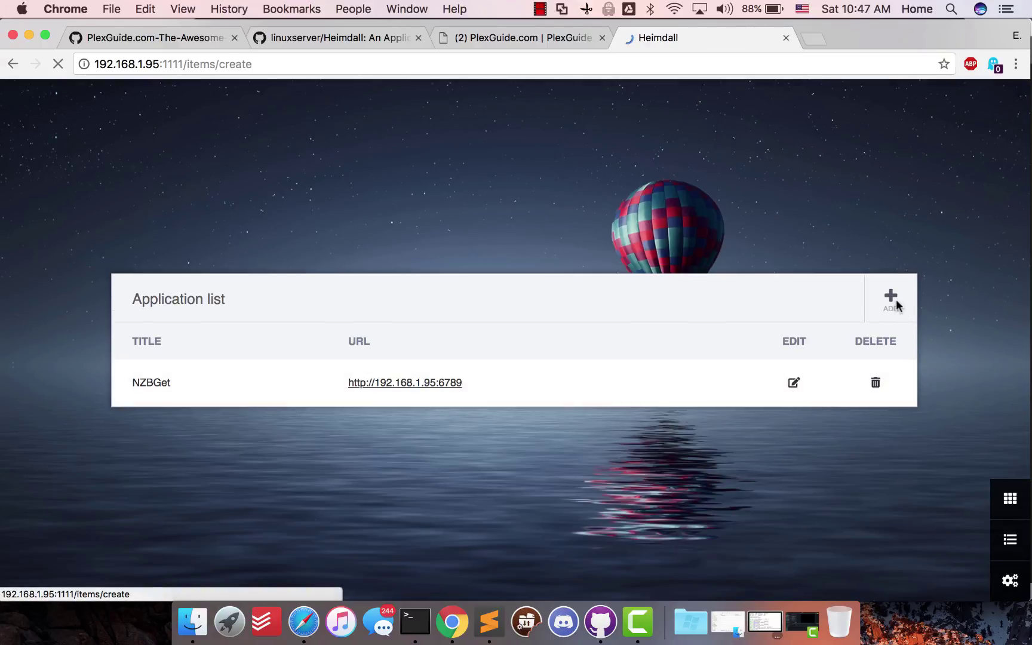
left_click(262, 294)
type("Emb")
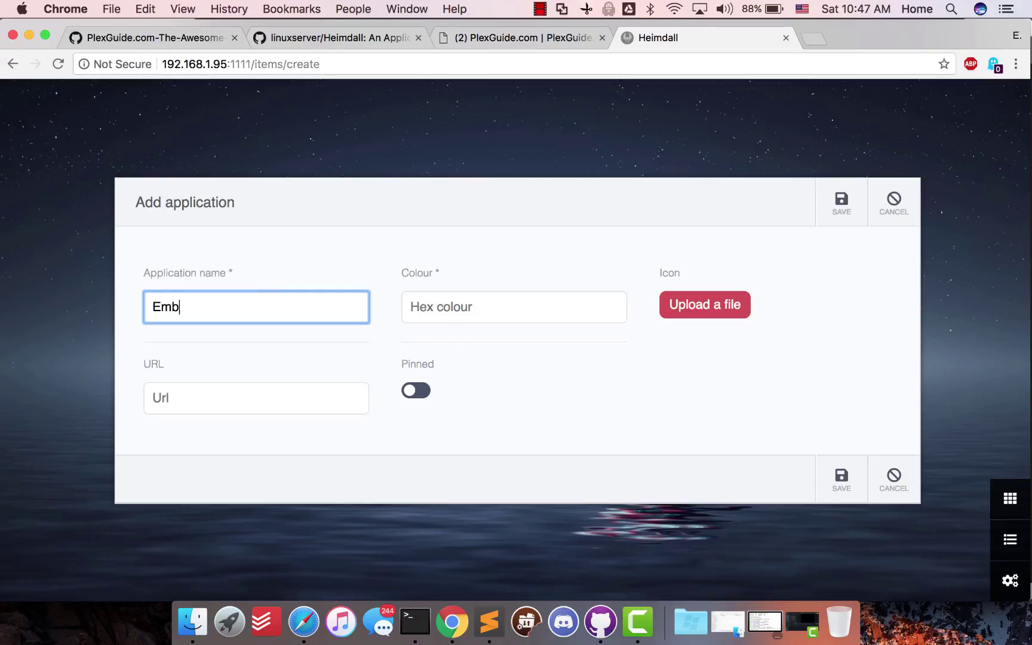
left_click(209, 333)
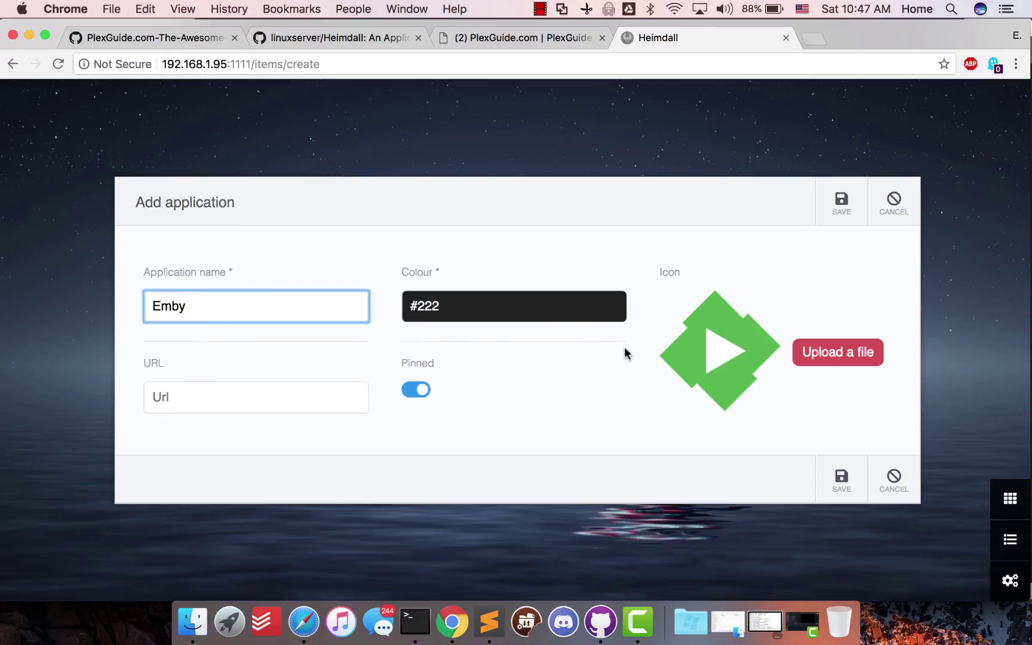
left_click(836, 351)
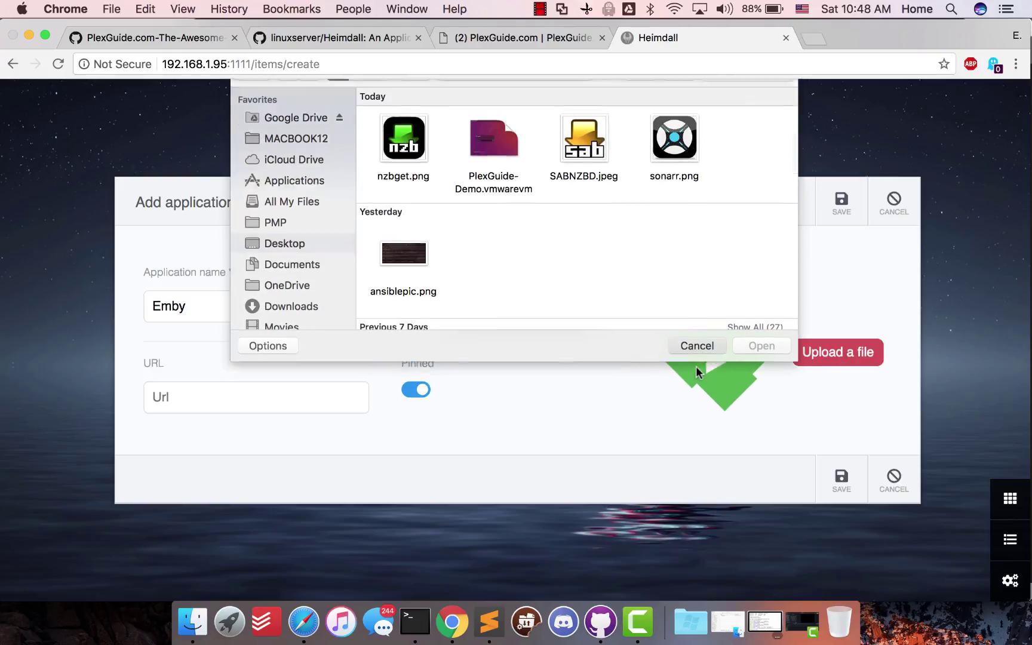
left_click(696, 367)
left_click(160, 392)
left_click(415, 622)
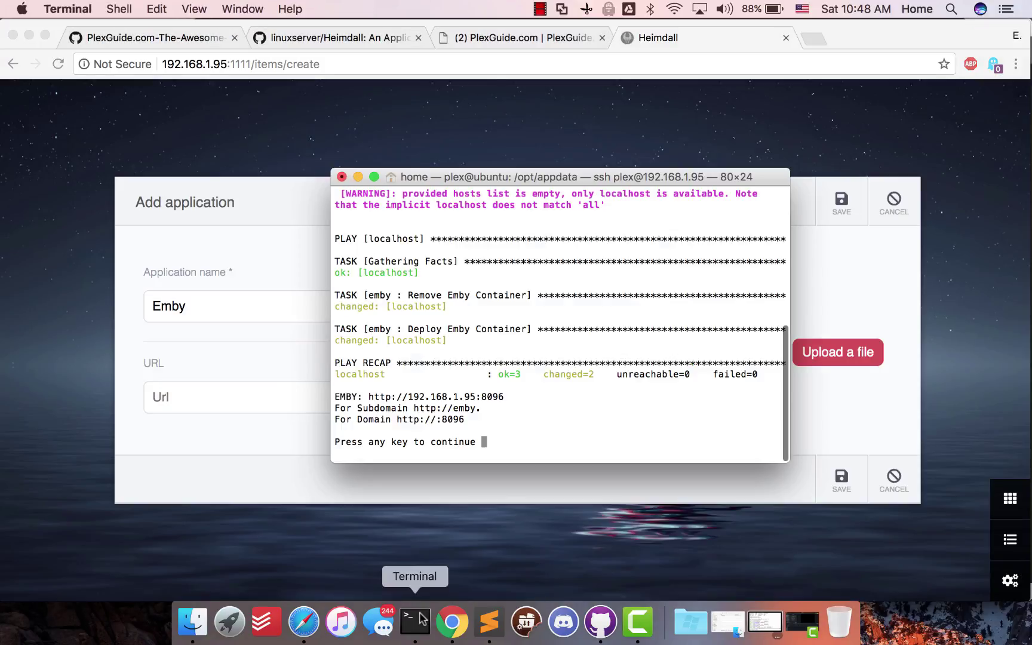
left_click_drag(502, 396, 377, 395)
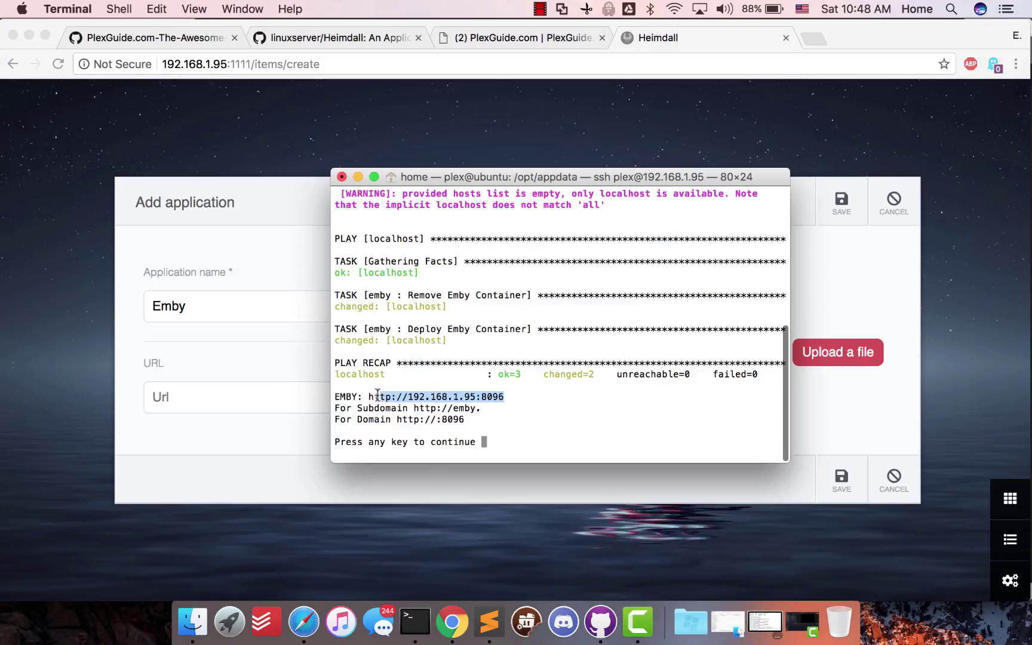
right_click(370, 395)
left_click(402, 473)
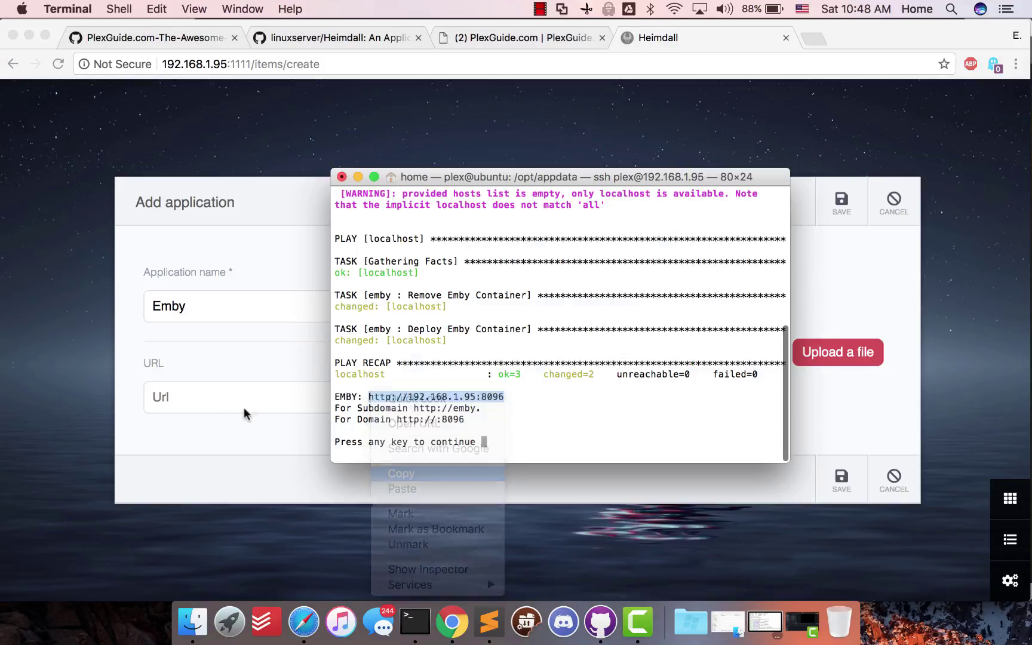
left_click(222, 395)
right_click(221, 396)
left_click(245, 476)
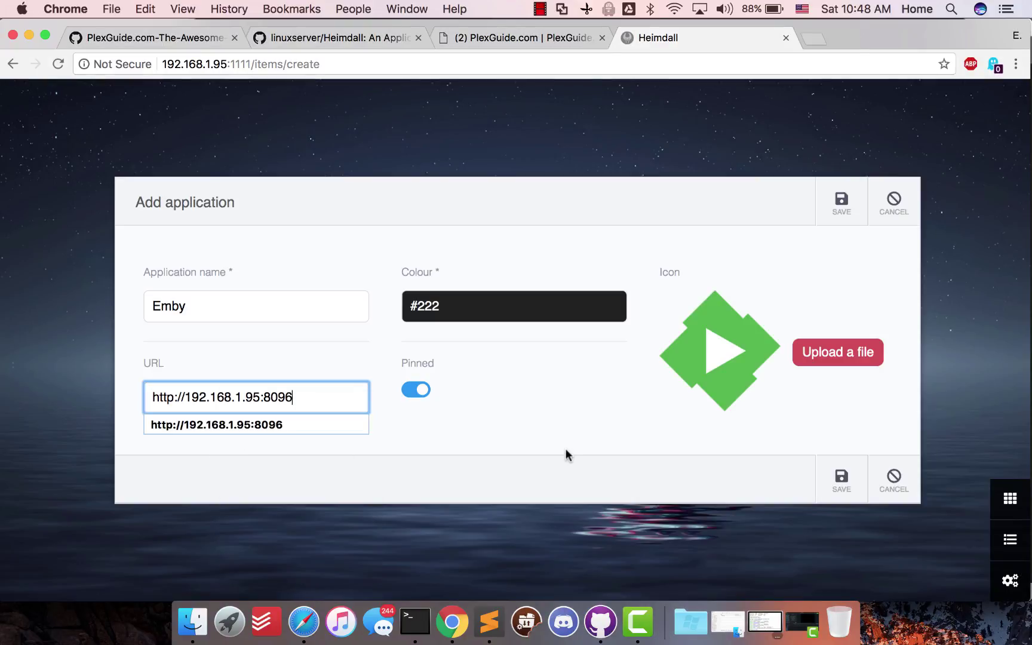
left_click(846, 485)
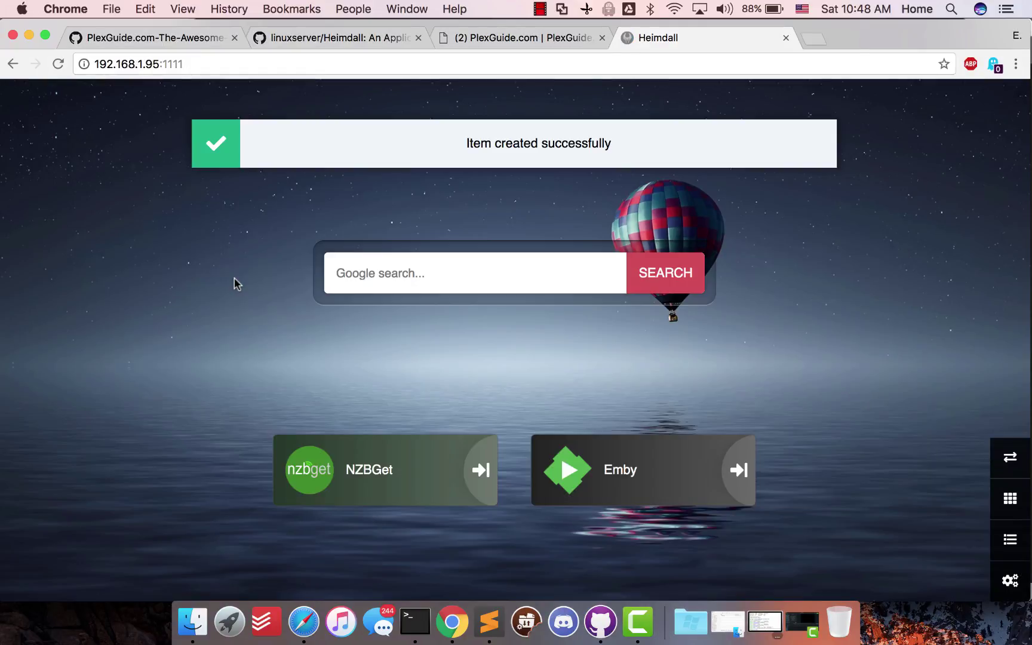
left_click(649, 492)
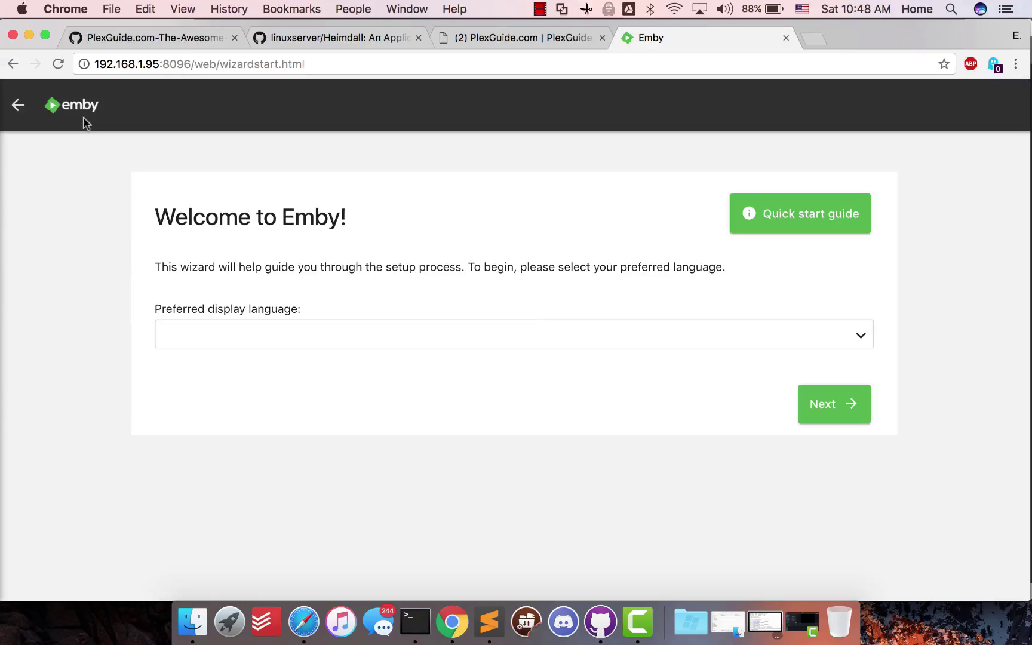
- Switch to Terminal, dismiss the Emby deployment output and exit the Media Servers list
left_click(415, 622)
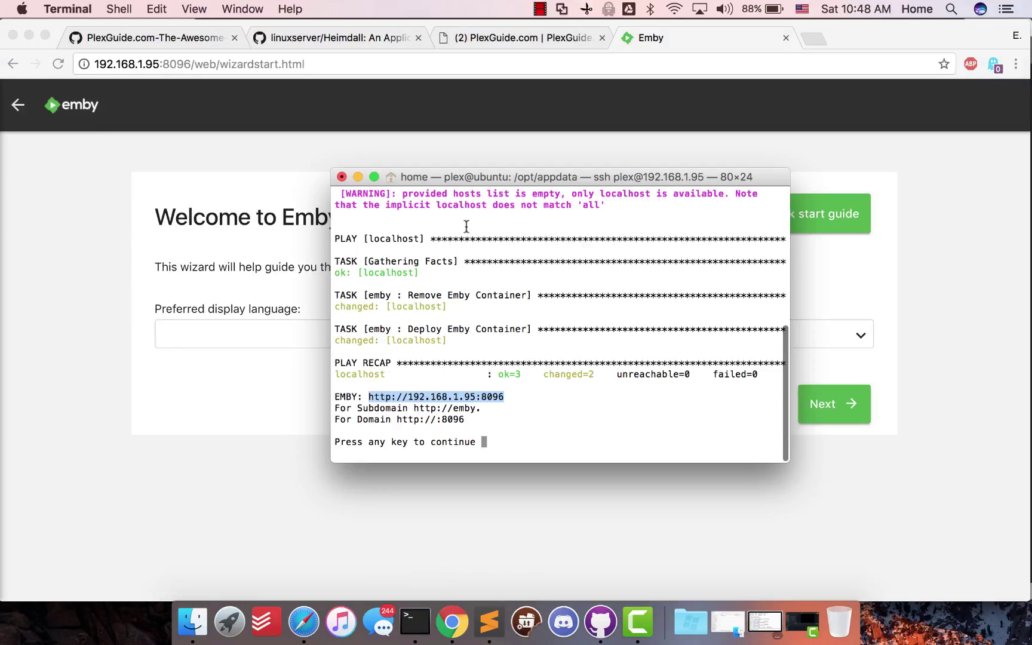
key("Return")
key("Down")
key("Down")
key("Down")
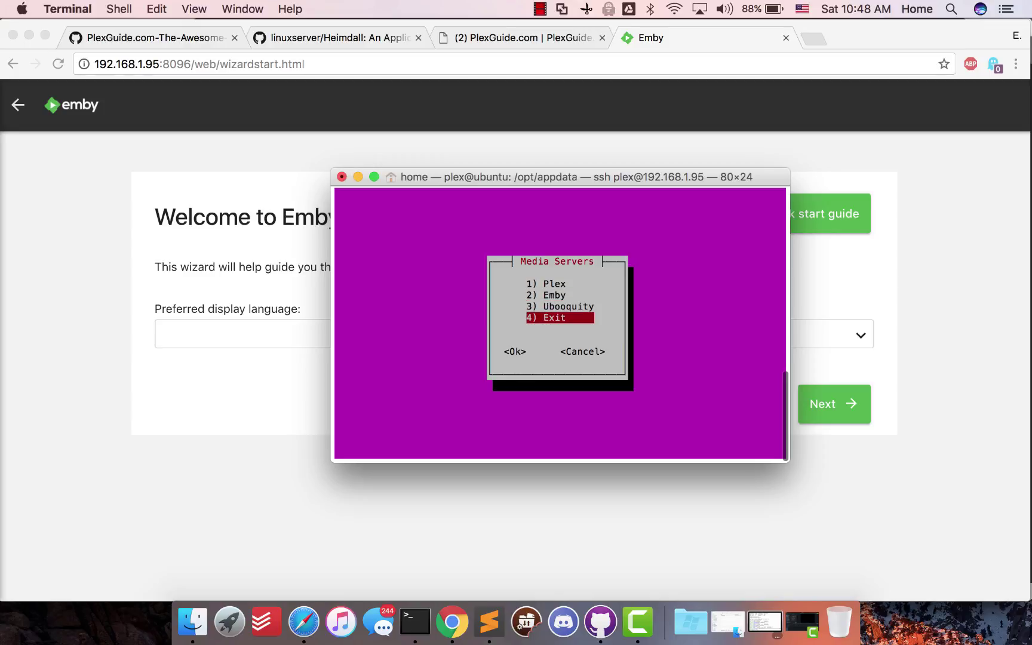
key("Return")
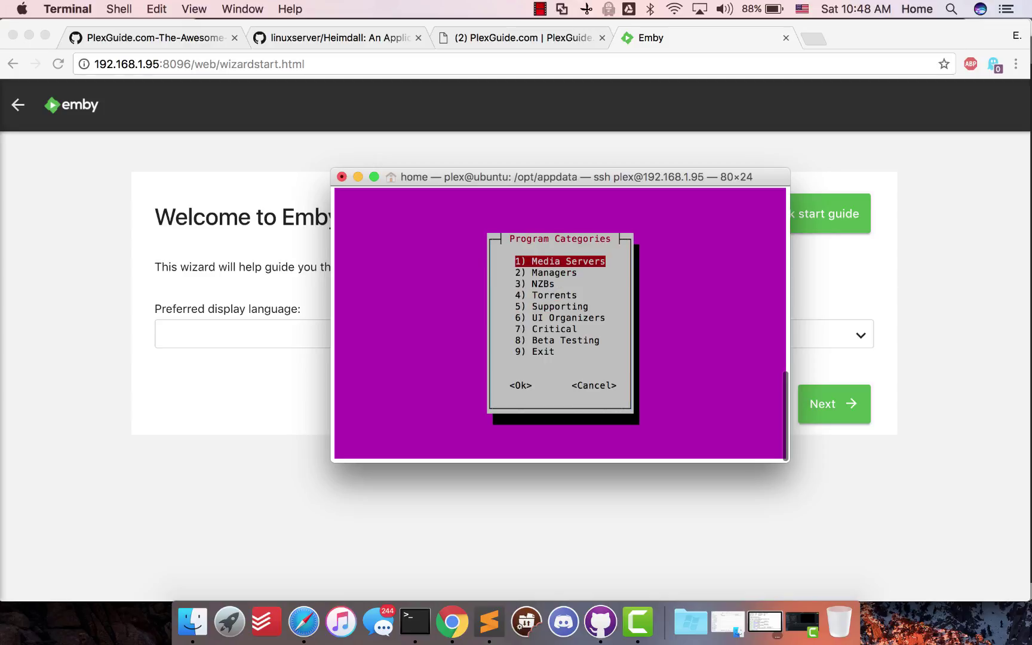
- Open the Supporting program category in PlexGuide and highlight Netdata
key("Down")
key("Down")
key("Down")
key("Down")
key("Down")
key("Up")
key("Up")
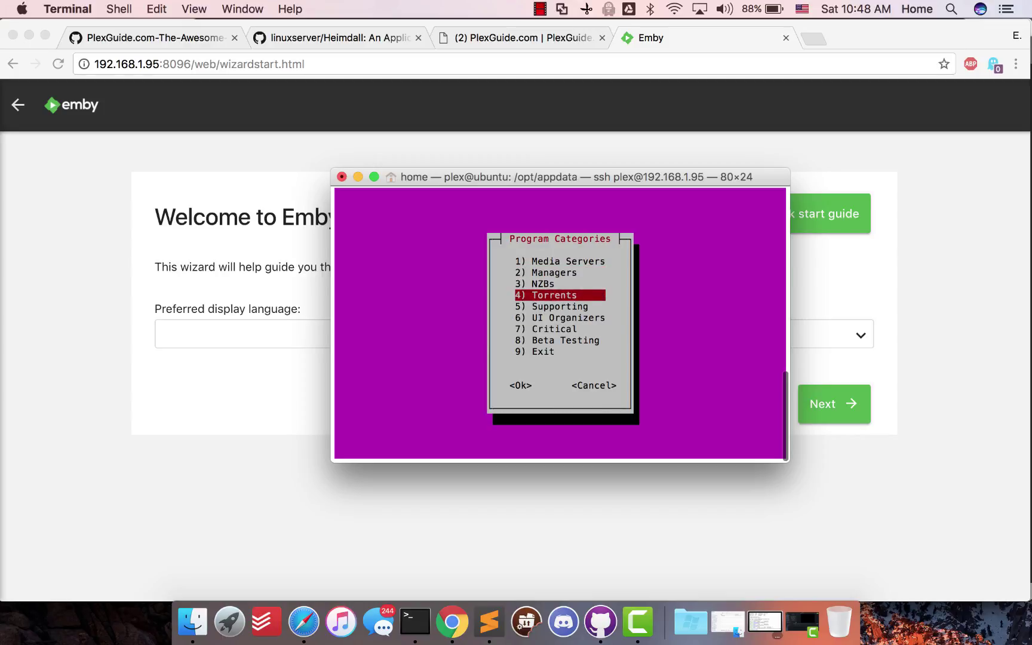
key("Up")
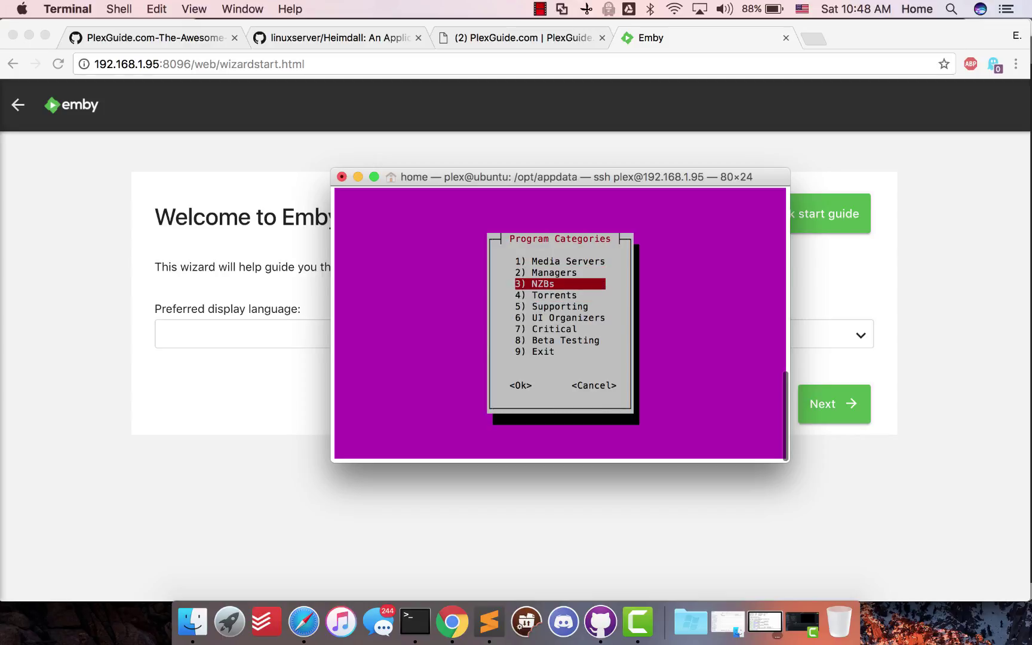
key("Down")
key("Up")
key("Up")
key("Down")
key("Down")
key("Down")
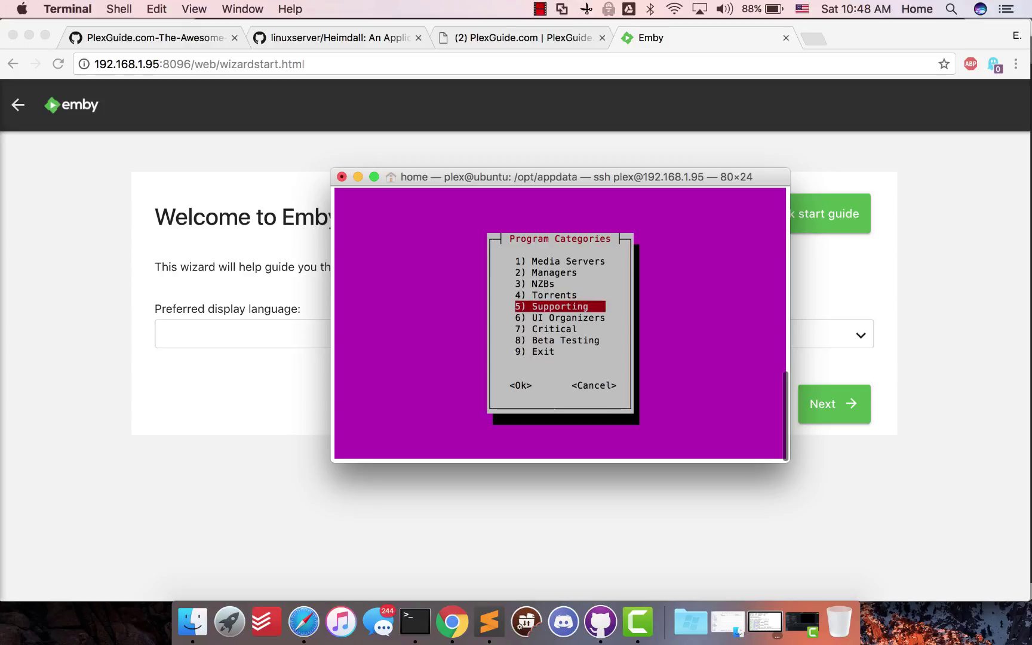
key("Up")
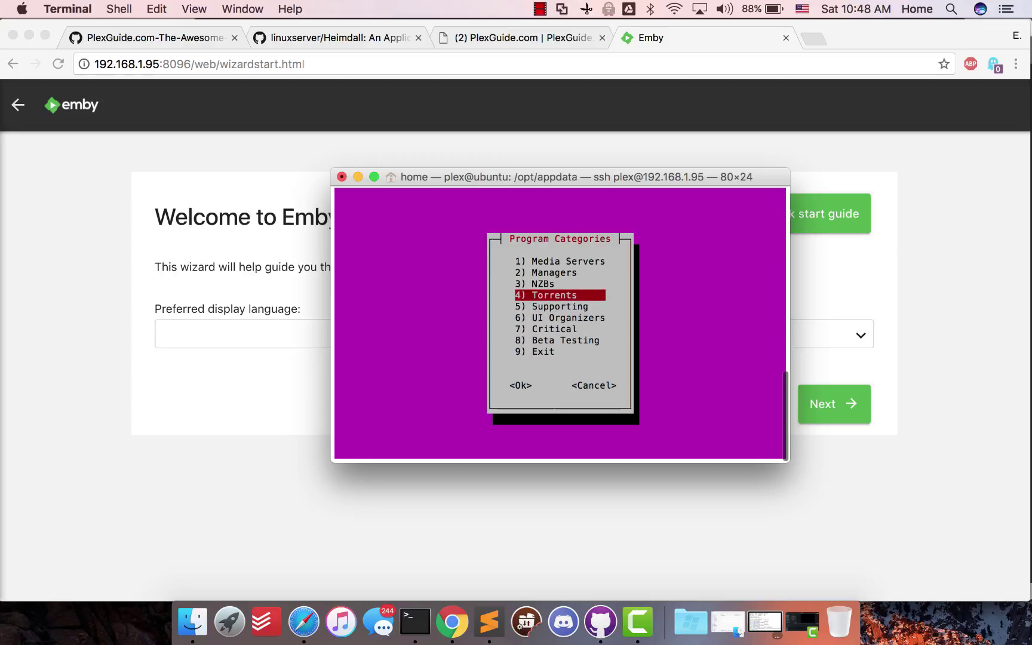
key("Down")
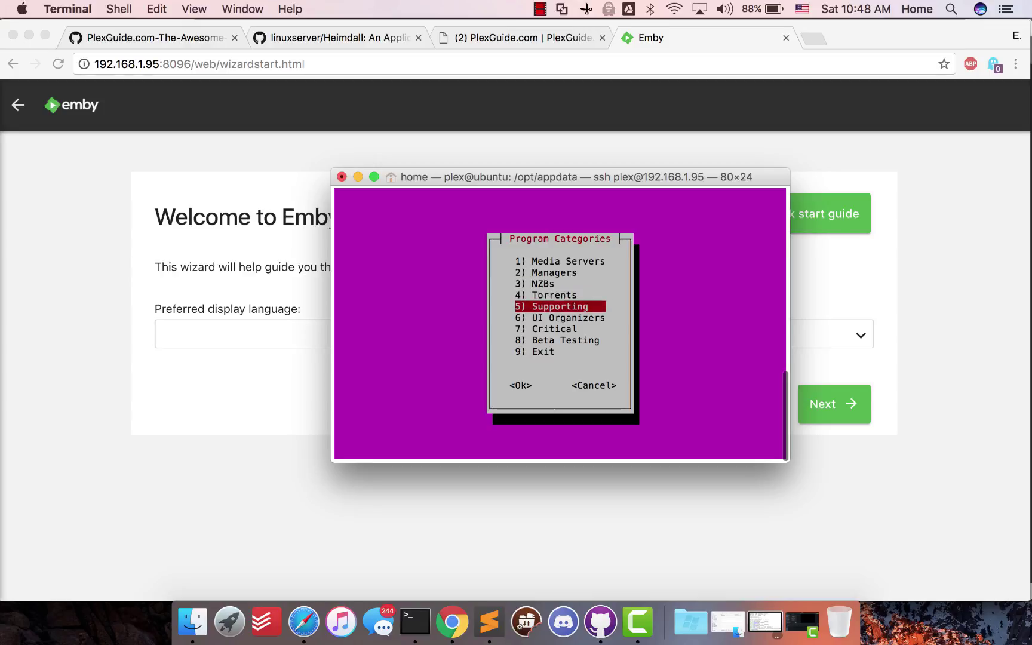
key("Return")
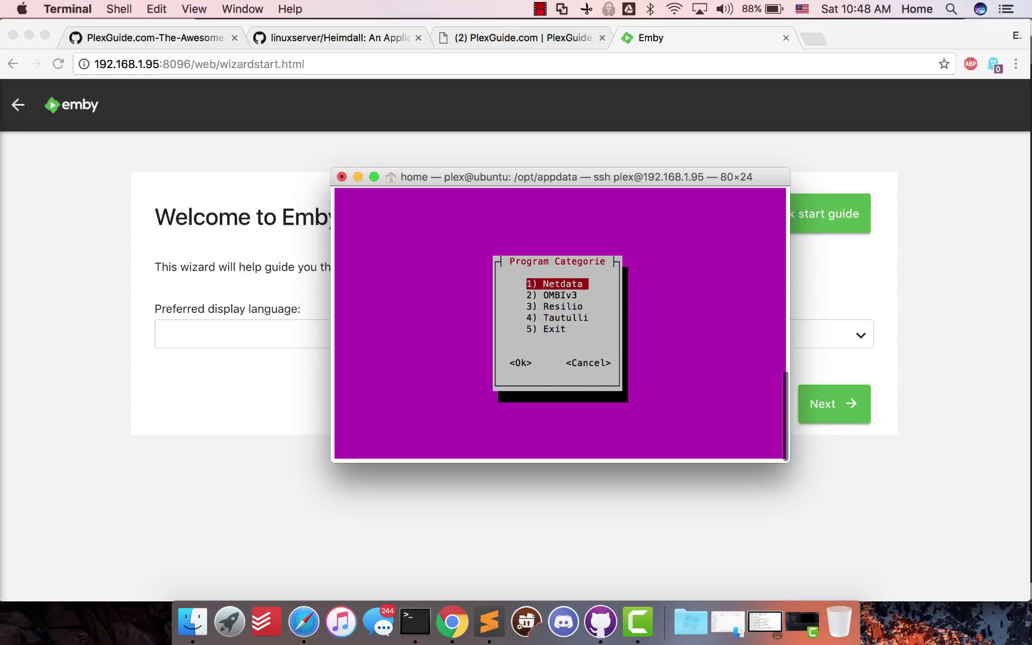
key("Down")
key("Down")
key("Down")
key("Up")
key("Up")
key("Up")
- Switch to Chrome and go back from the Emby page to the Heimdall dashboard
left_click(170, 264)
left_click(7, 64)
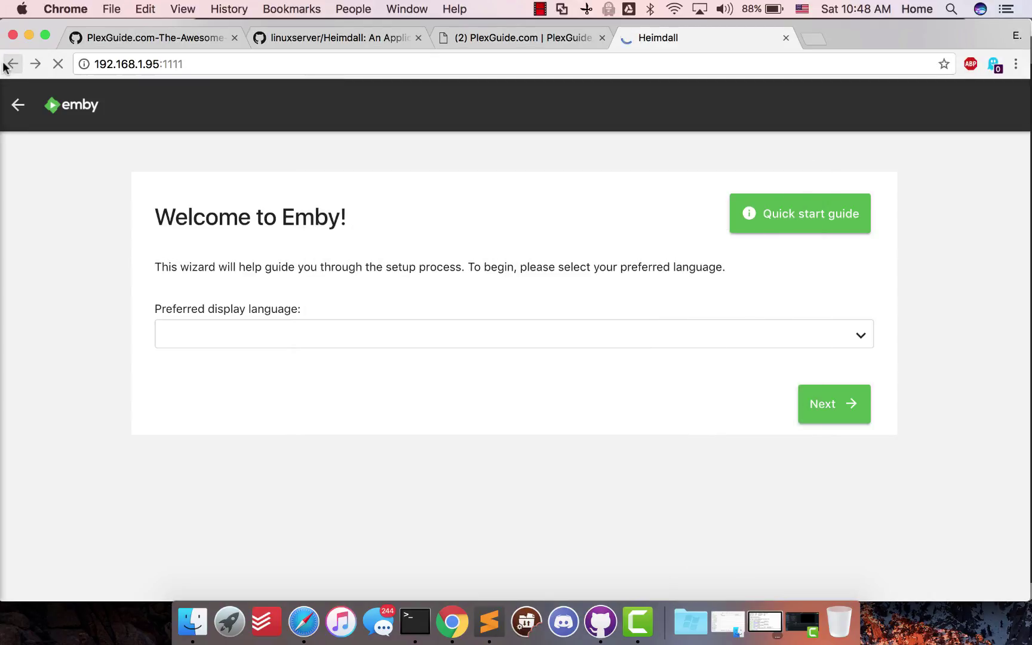
left_click(422, 285)
type("nd")
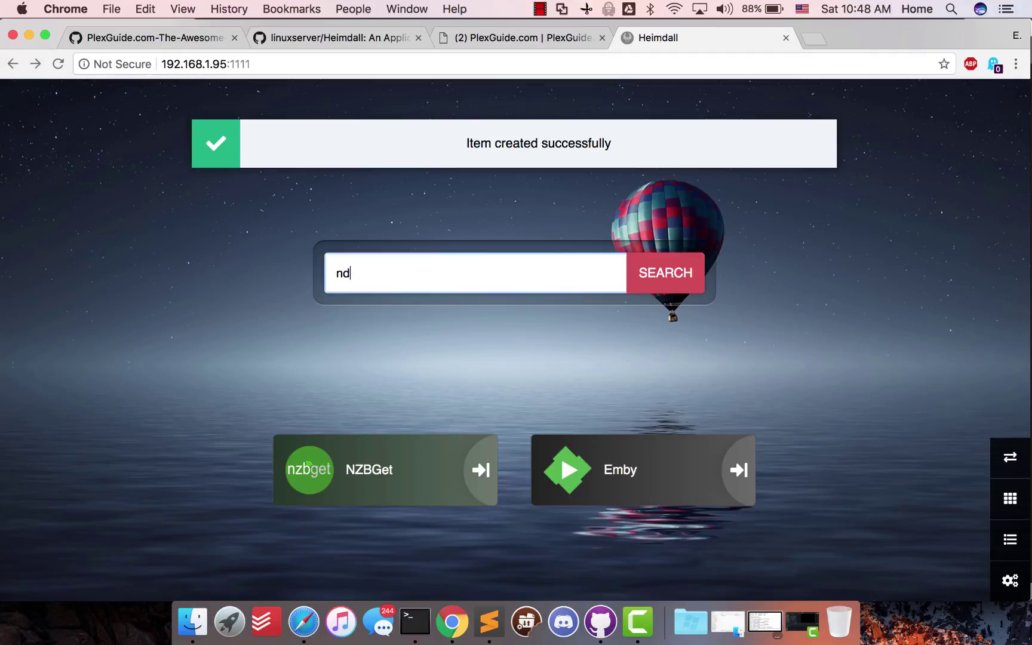
key("BackSpace")
key("BackSpace")
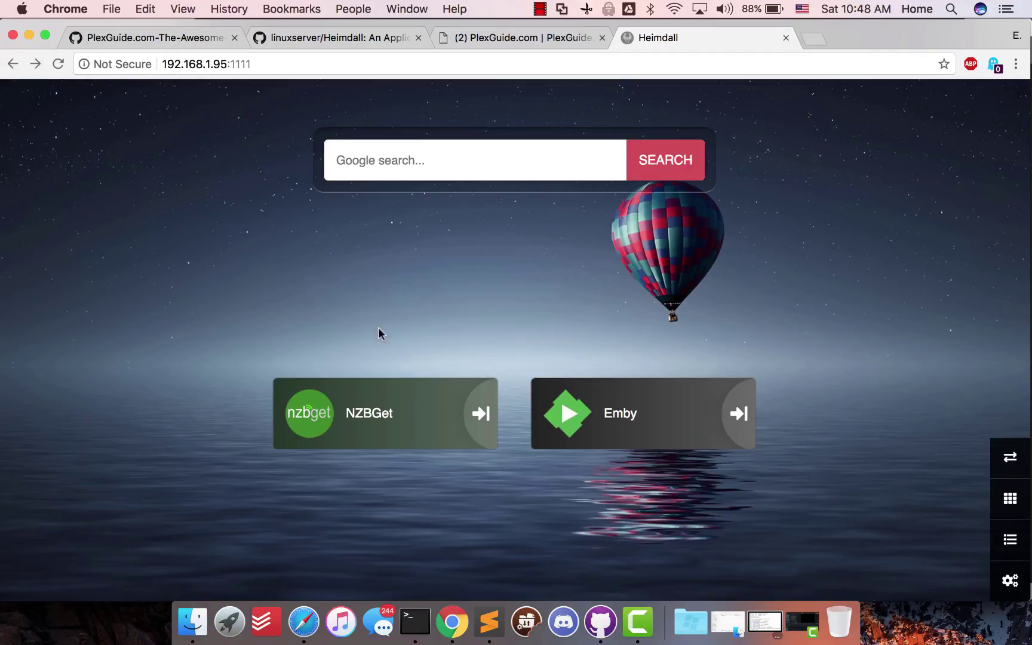
- Start another Heimdall application from the suggested Netdata entry and get its URL field ready for input
left_click(1009, 540)
left_click(878, 279)
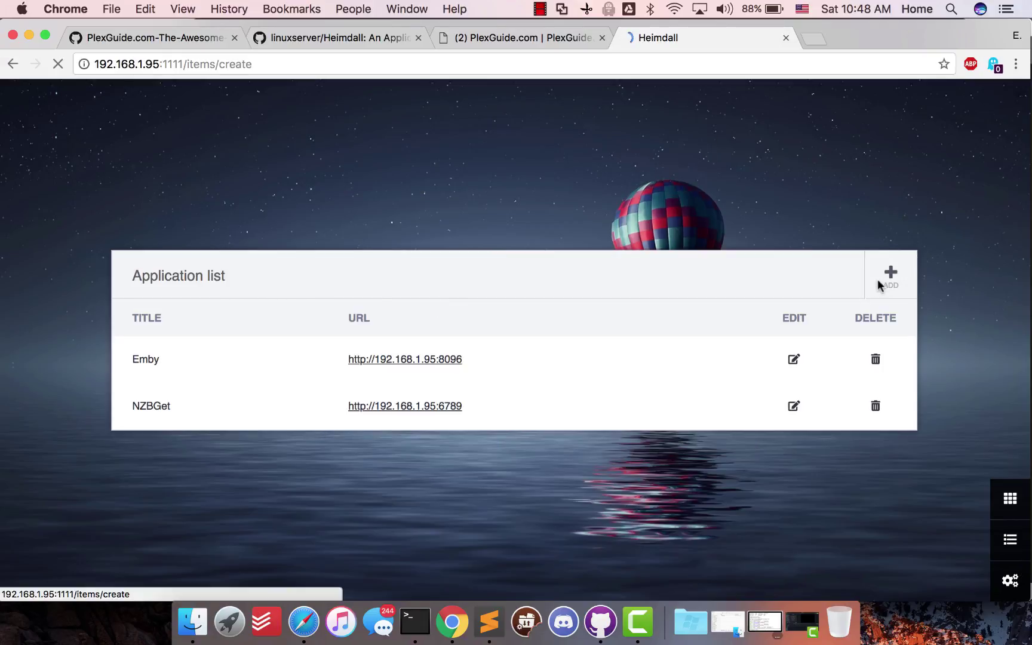
left_click(269, 323)
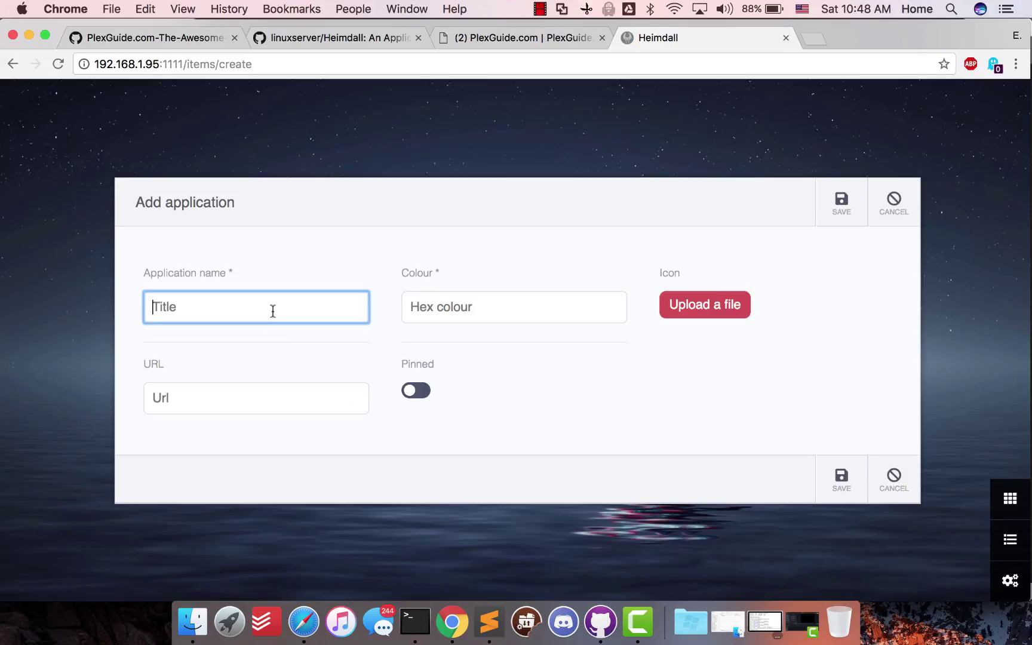
type("net")
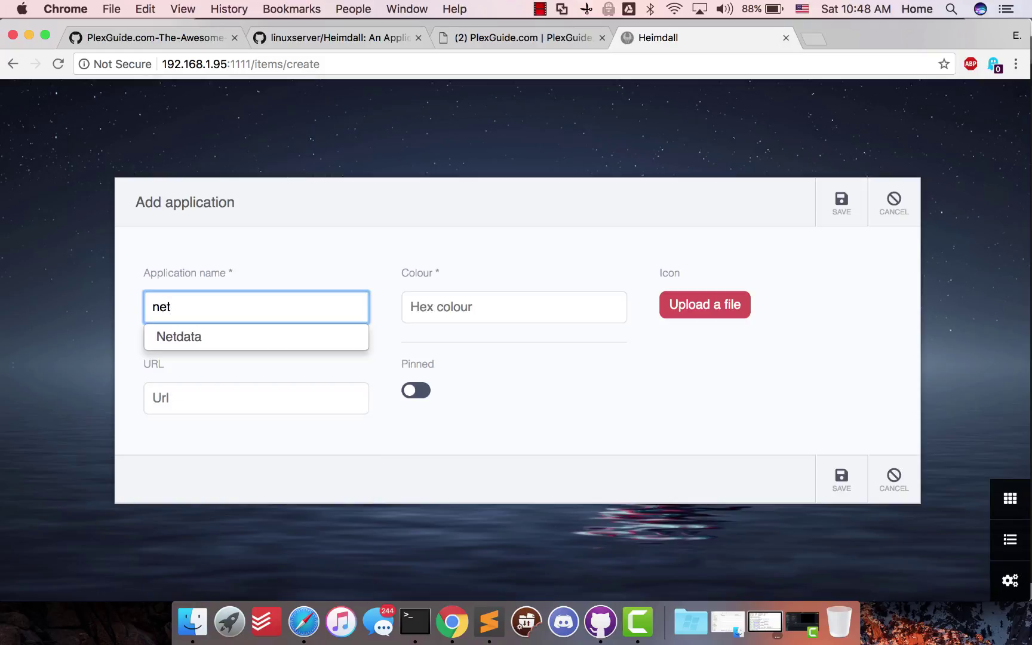
left_click(257, 333)
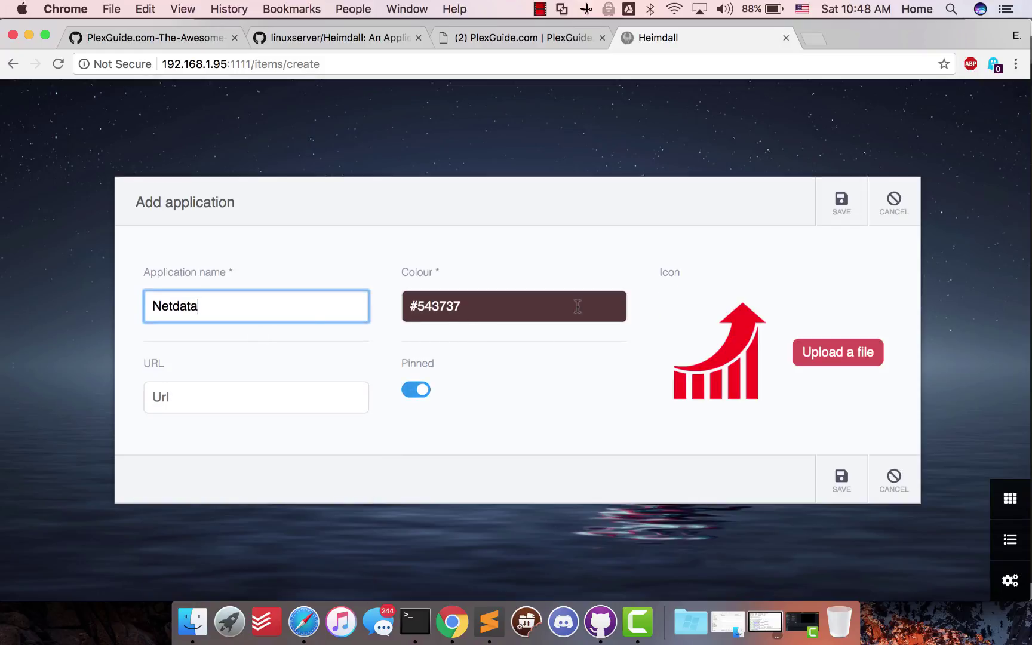
left_click(255, 394)
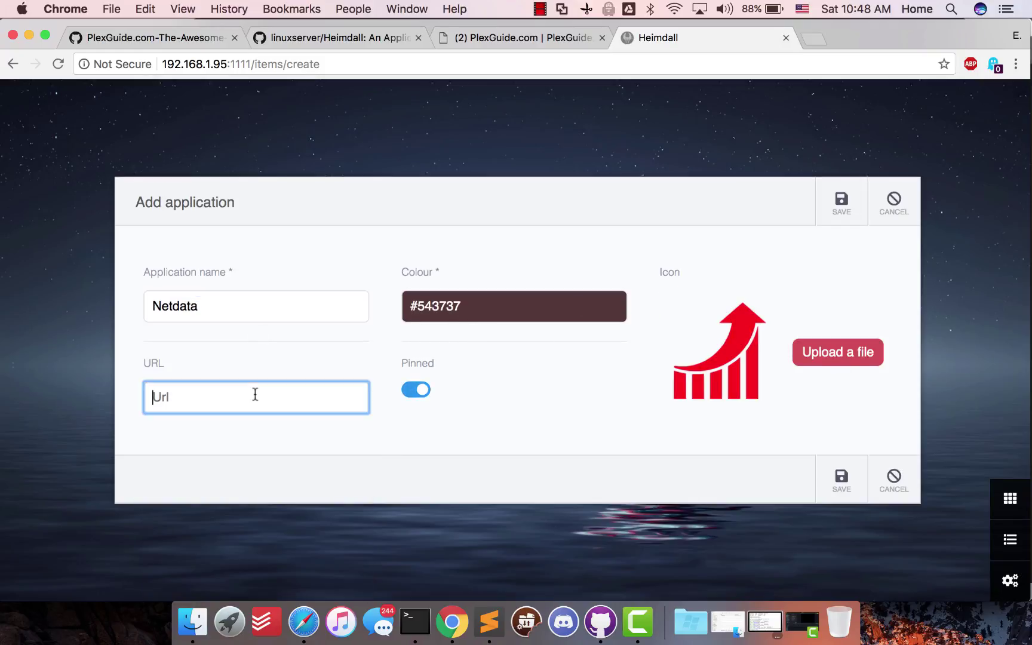
left_click(416, 621)
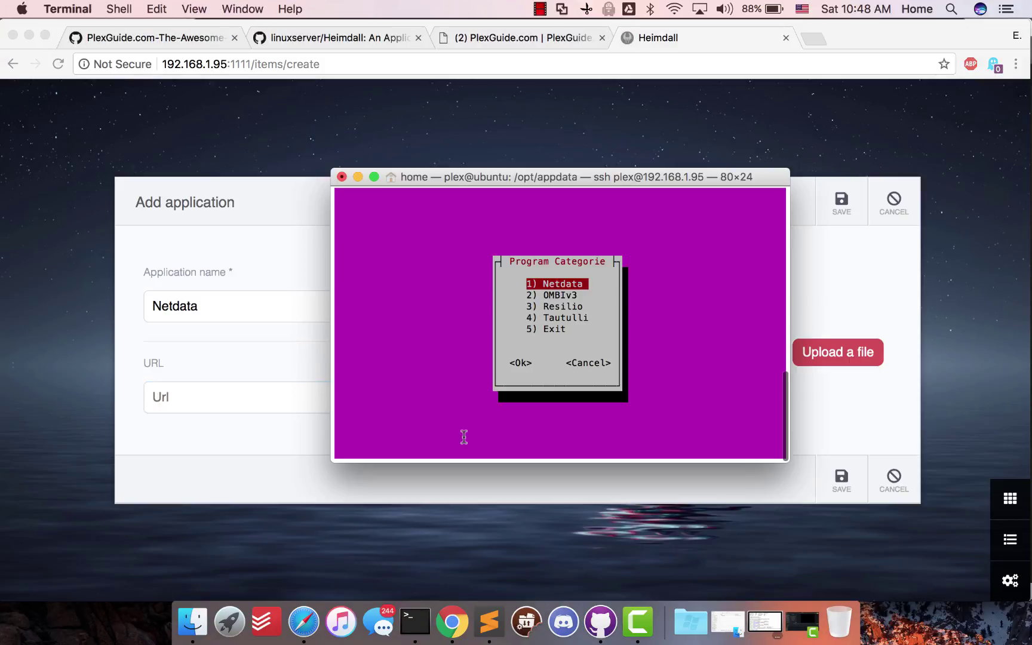
key("Return")
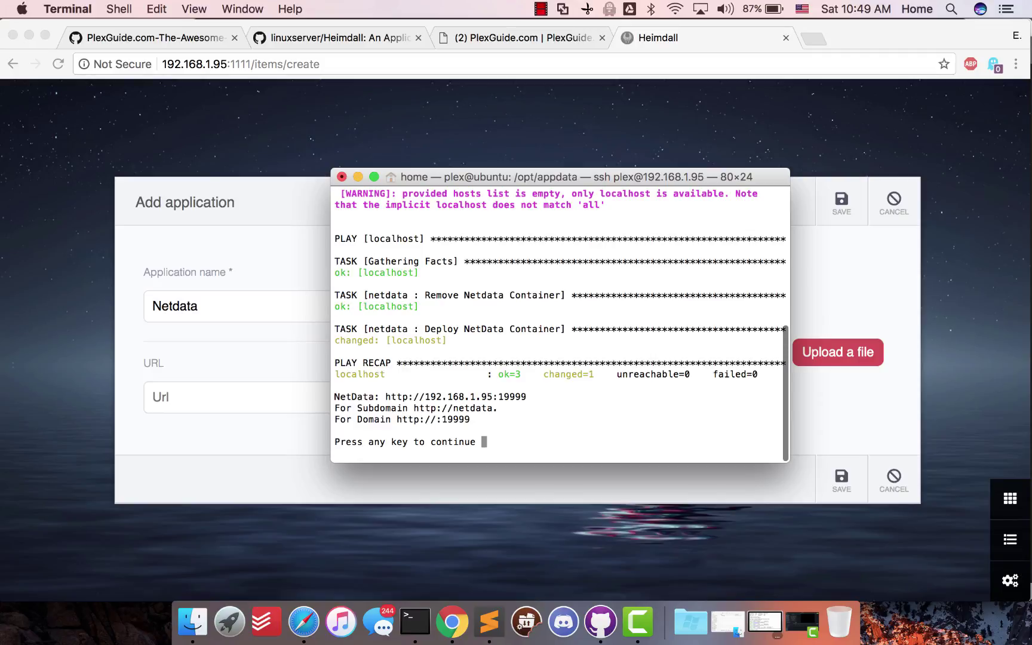
left_click_drag(526, 397, 387, 400)
right_click(387, 399)
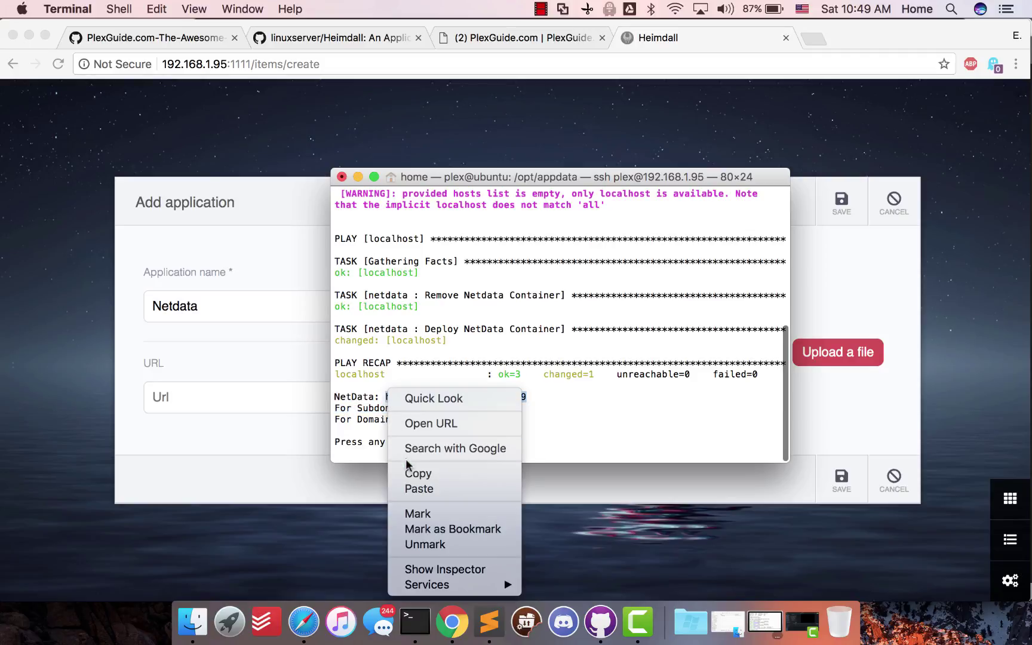
left_click(407, 475)
left_click(275, 411)
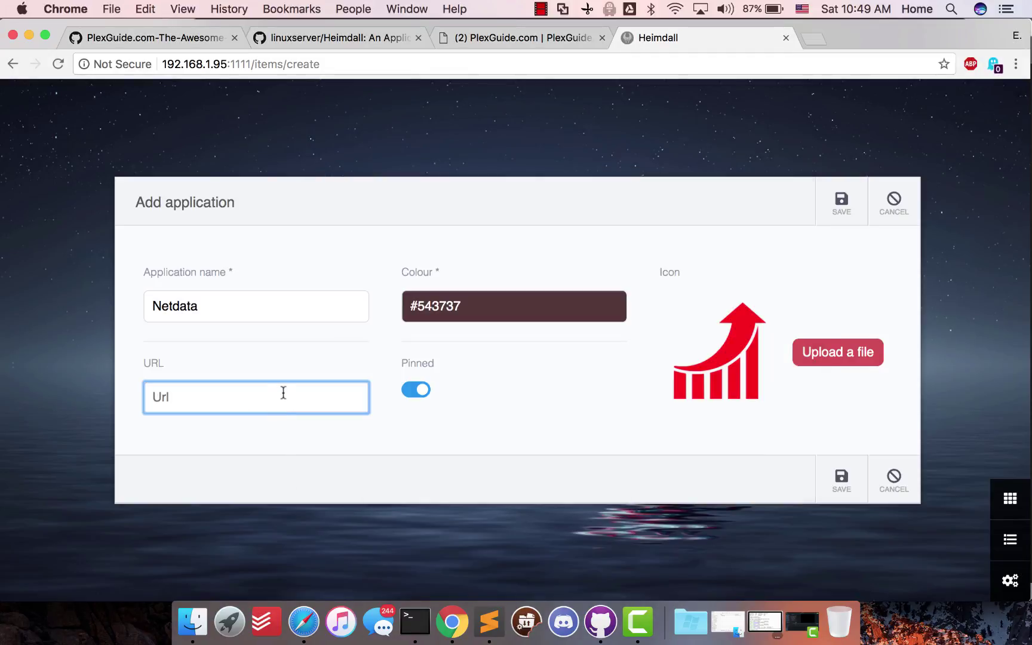
right_click(282, 392)
left_click(320, 472)
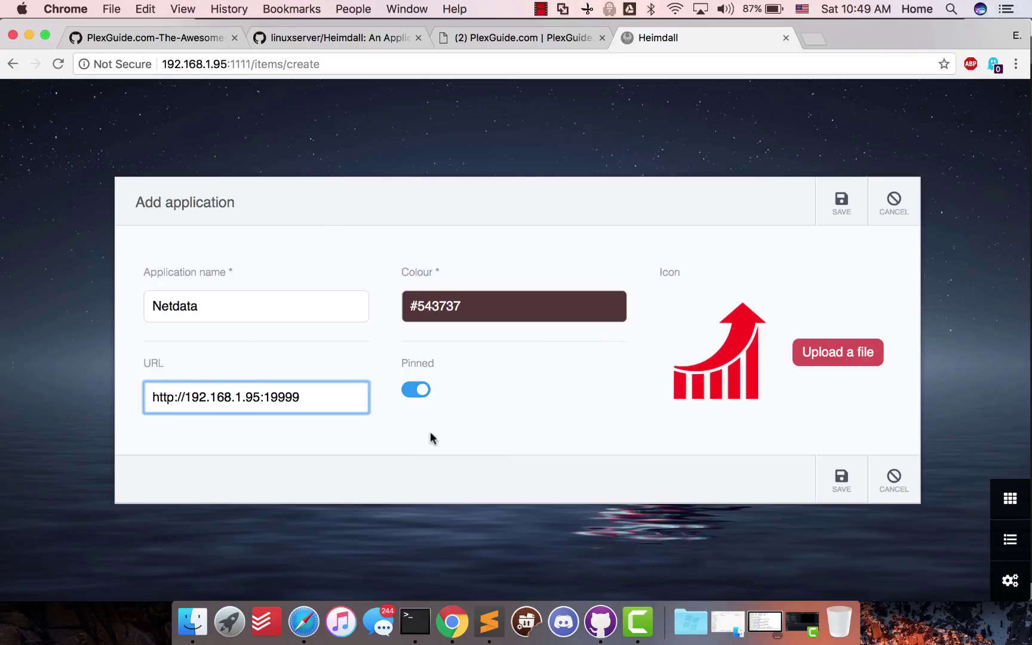
left_click(845, 483)
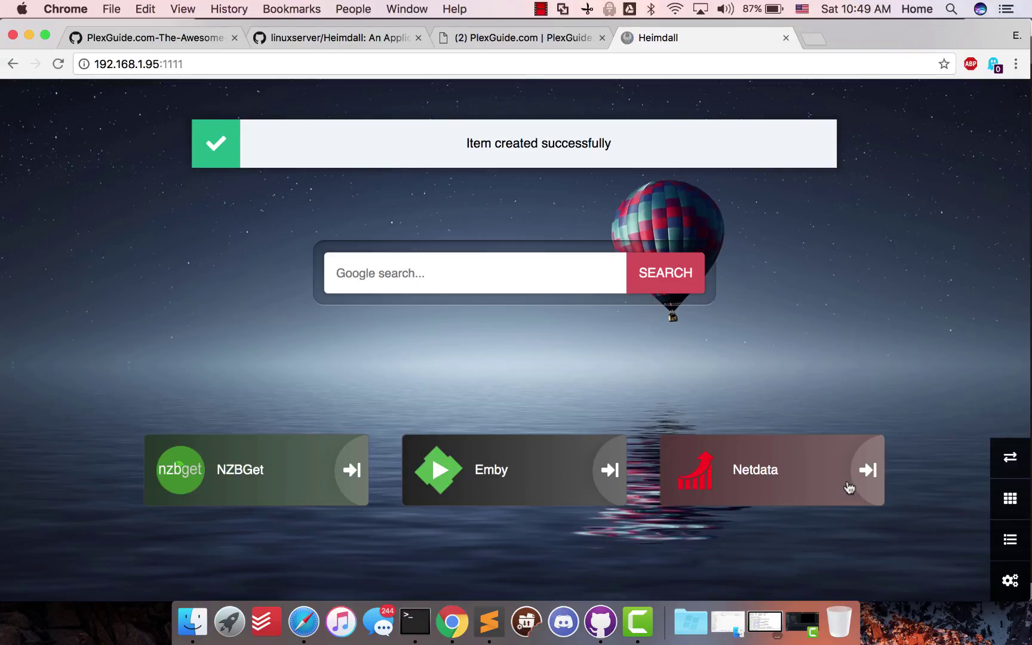
left_click(704, 484)
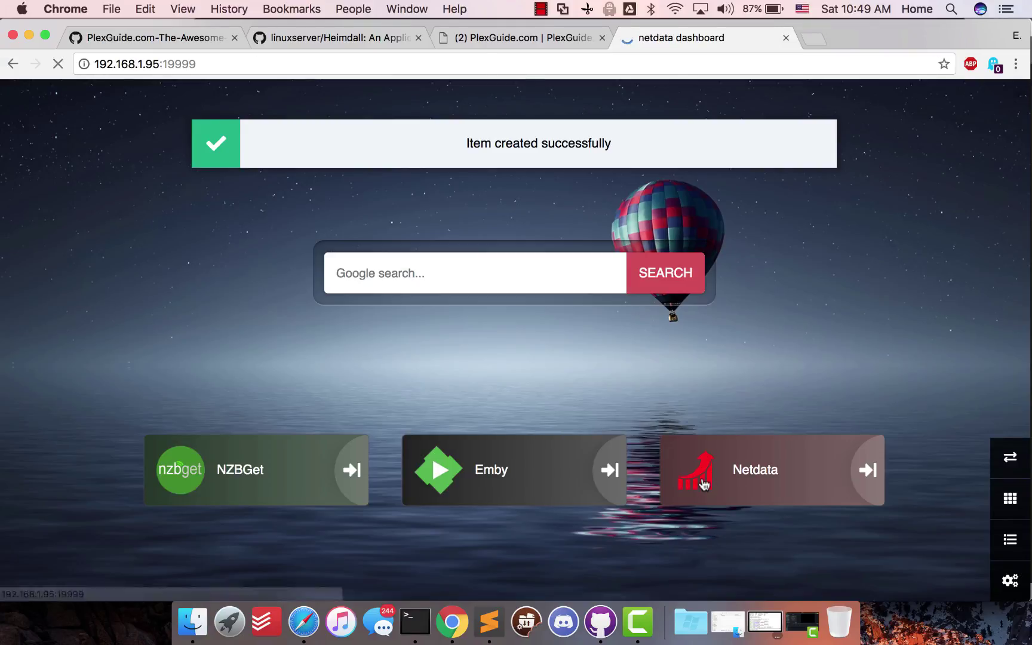
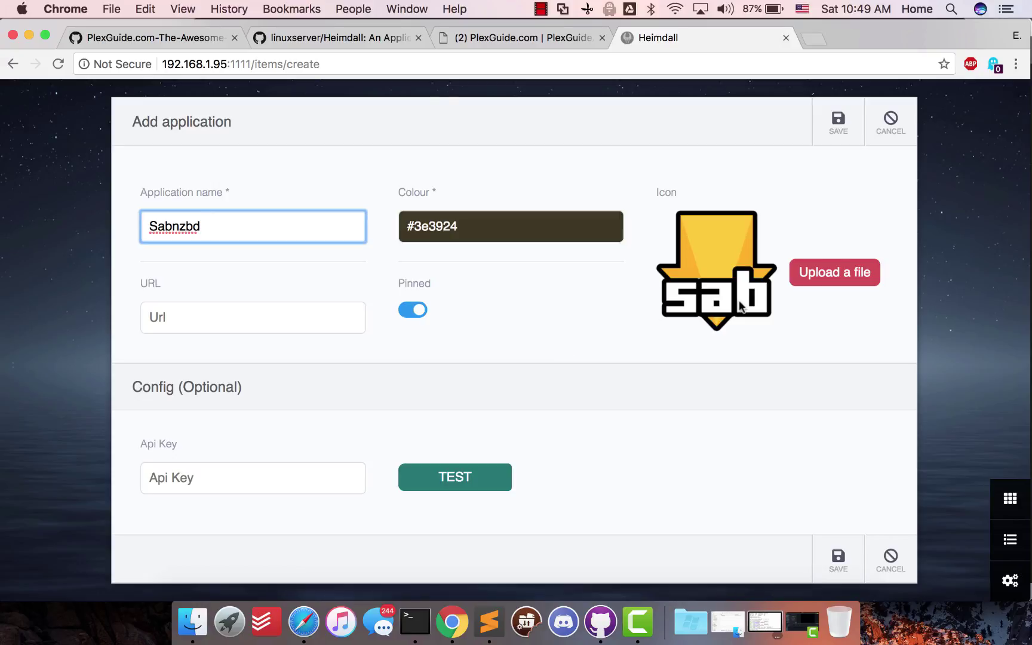
- Upload SABNZBD.jpeg from the Desktop as the Sabnzbd application's icon and get its URL field ready for input
left_click(810, 276)
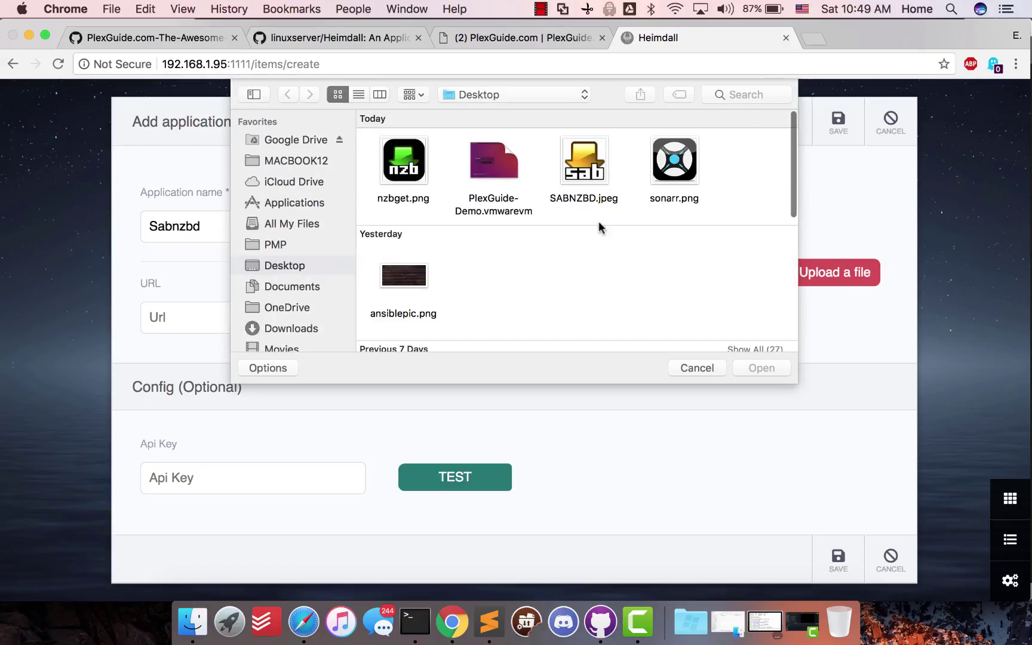
left_click(697, 368)
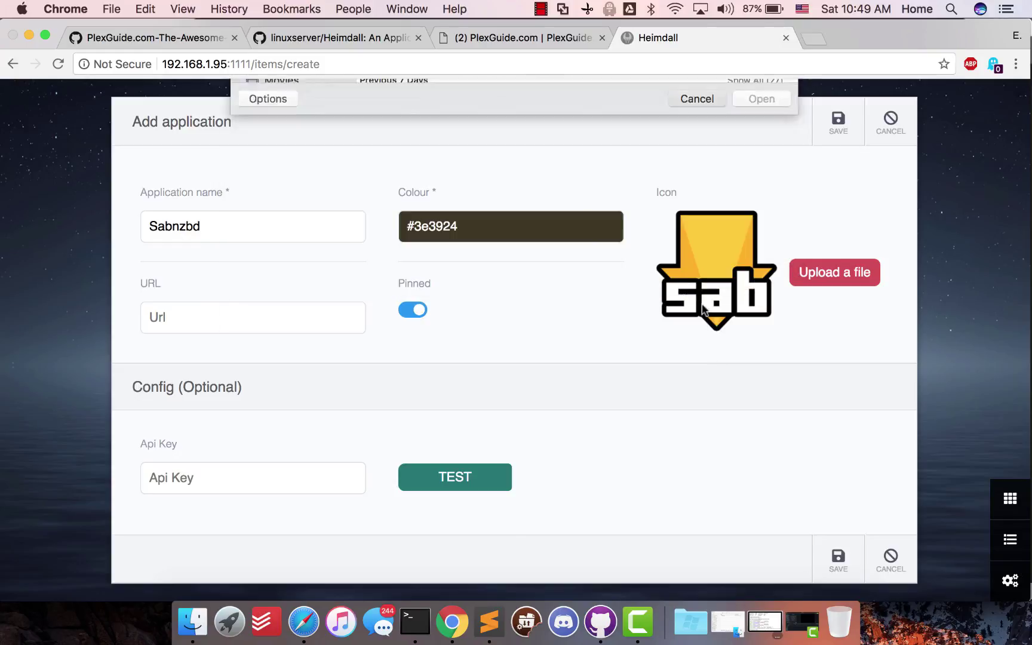
left_click(805, 273)
left_click(580, 173)
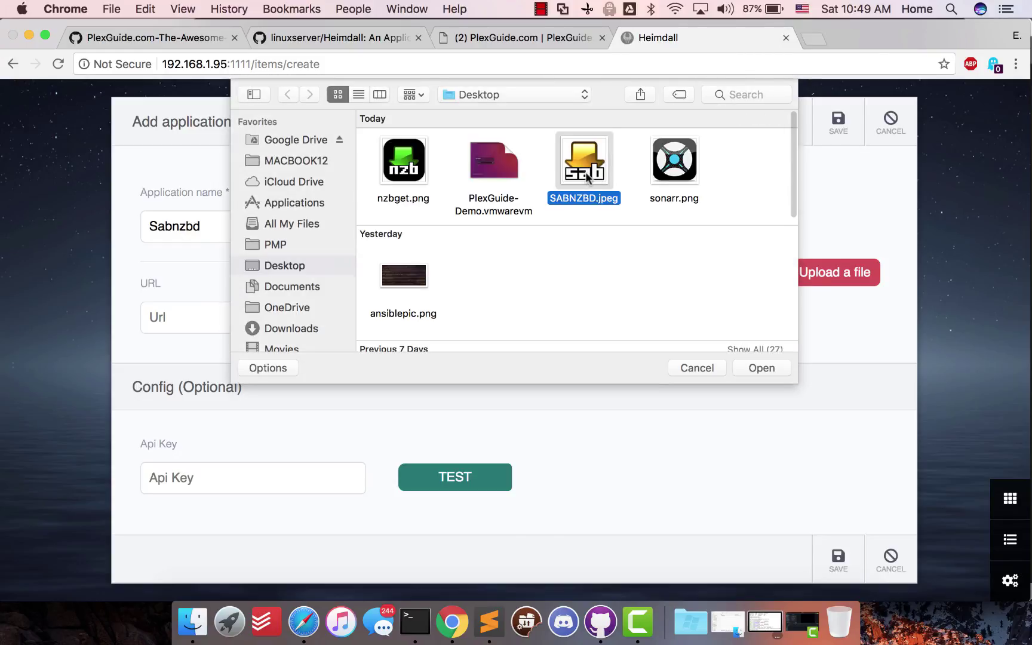
double_click(581, 172)
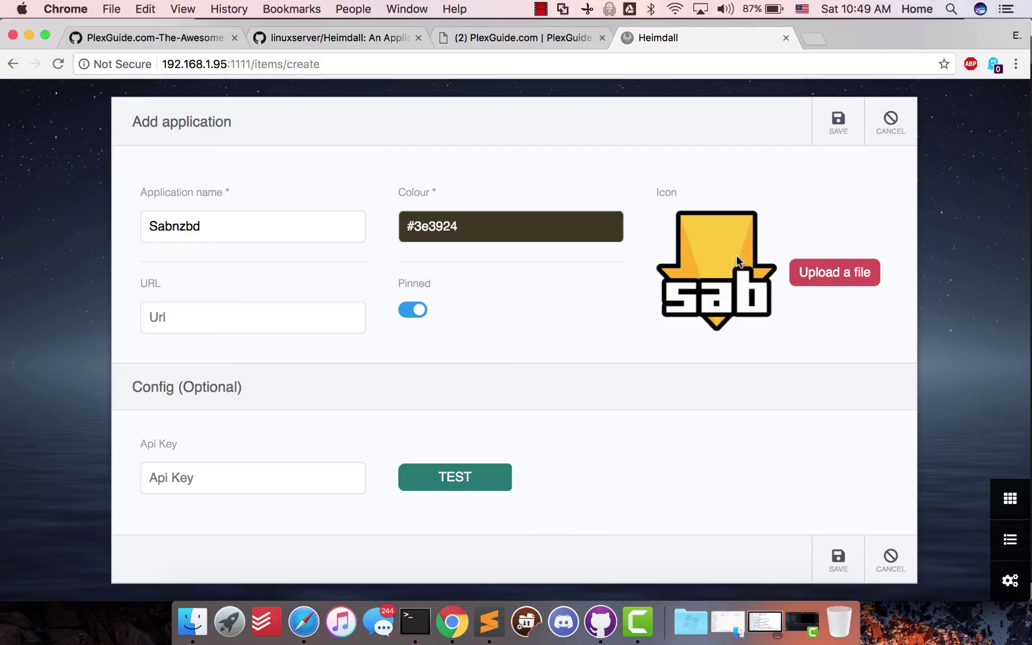
left_click(256, 333)
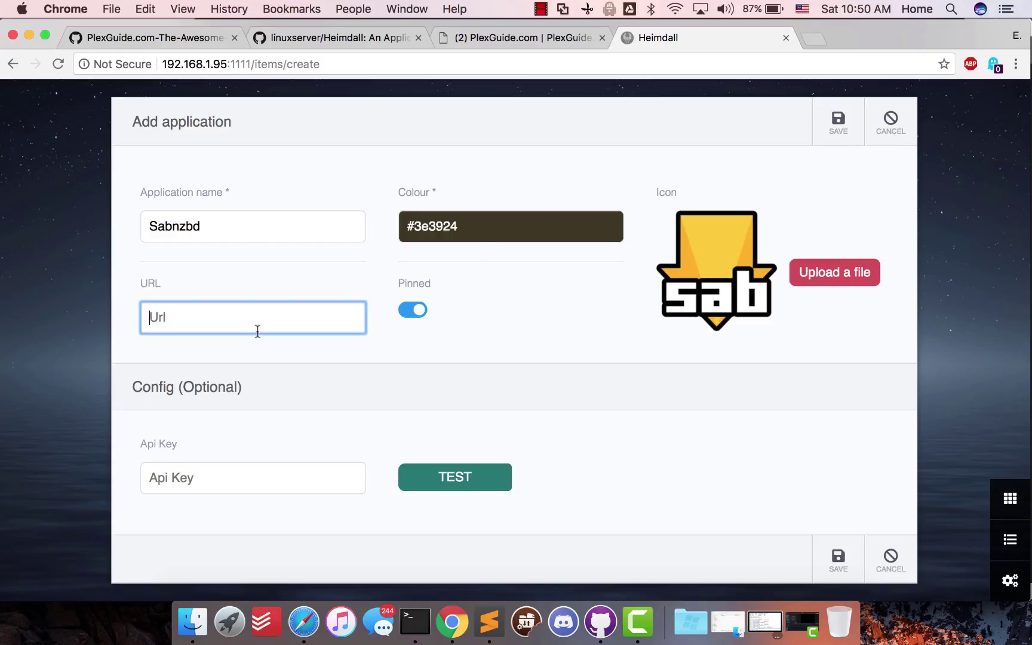
- Switch to Terminal, exit the Netdata output and Supporting list, and highlight the NZBs program category
left_click(424, 620)
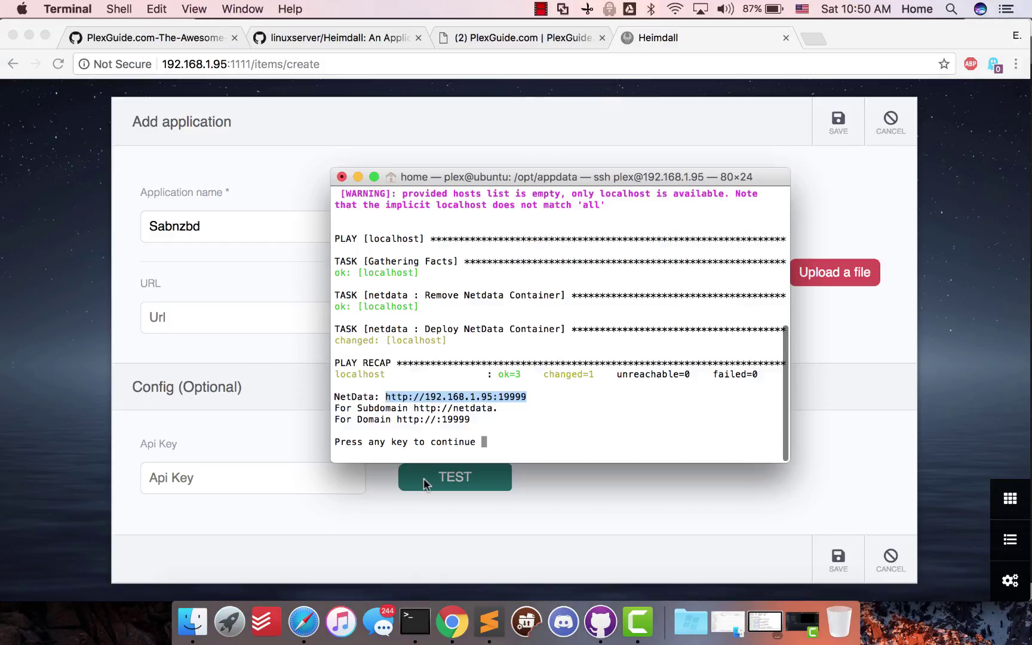
key("Return")
key("Down")
key("Down")
key("Down")
key("Down")
key("Return")
key("Down")
key("Down")
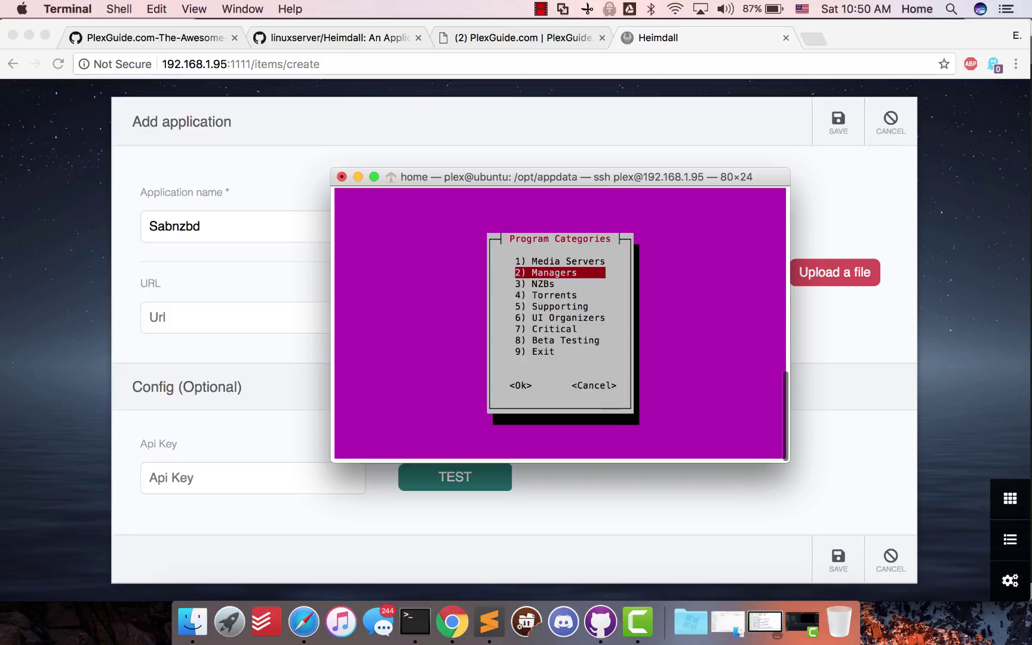
key("Up")
key("Down")
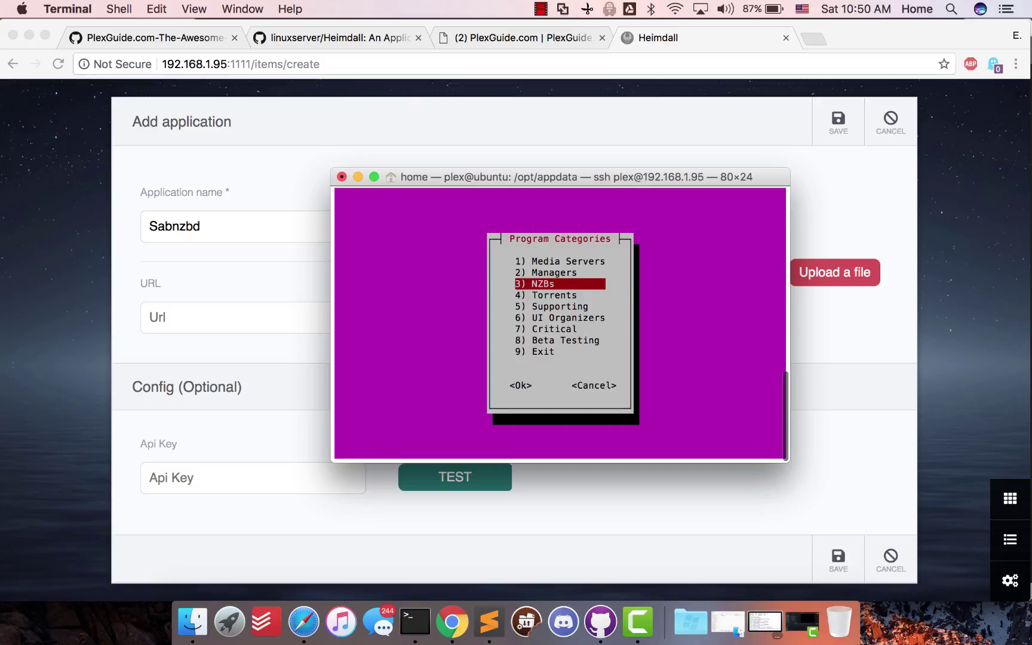
- Open the NZBs category in PlexGuide and deploy SABNZBD
key("Return")
key("Down")
key("Down")
key("Down")
key("Return")
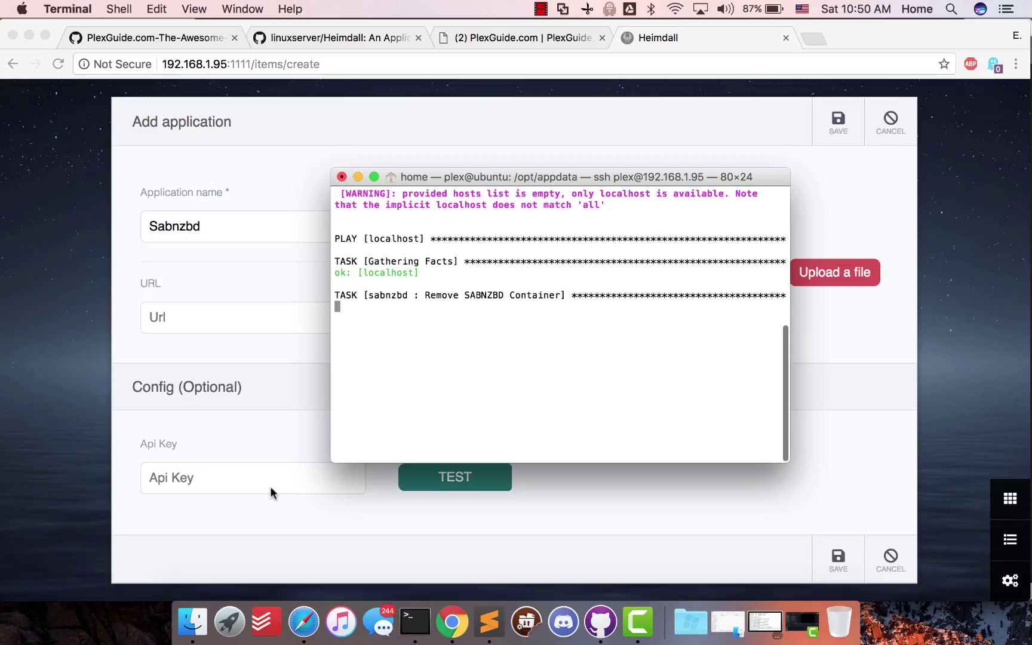
left_click(226, 354)
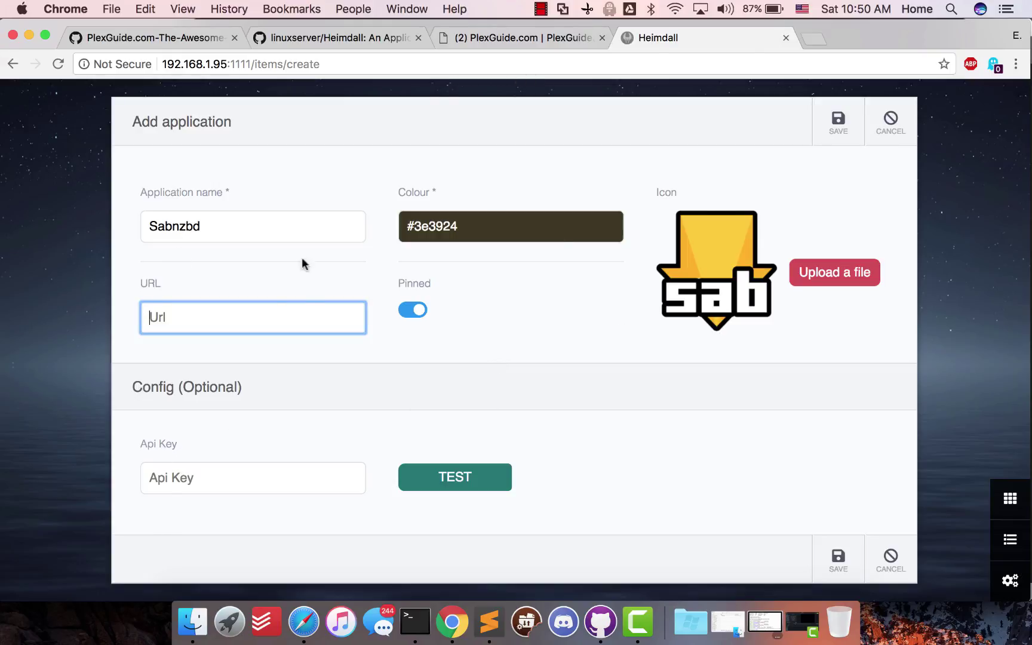
left_click(144, 317)
left_click(85, 311)
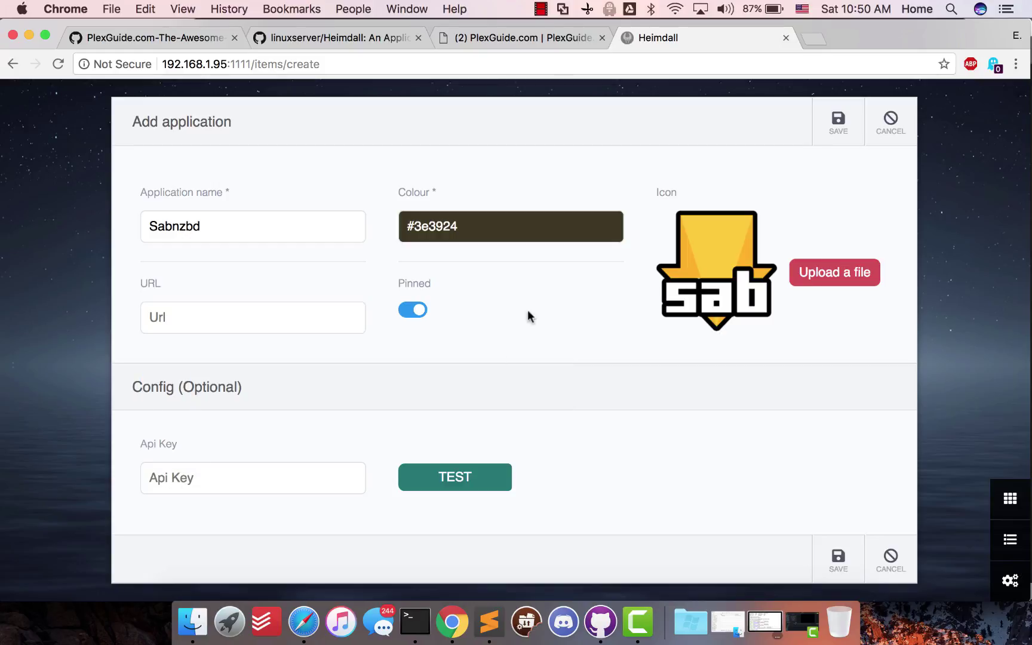
left_click(413, 621)
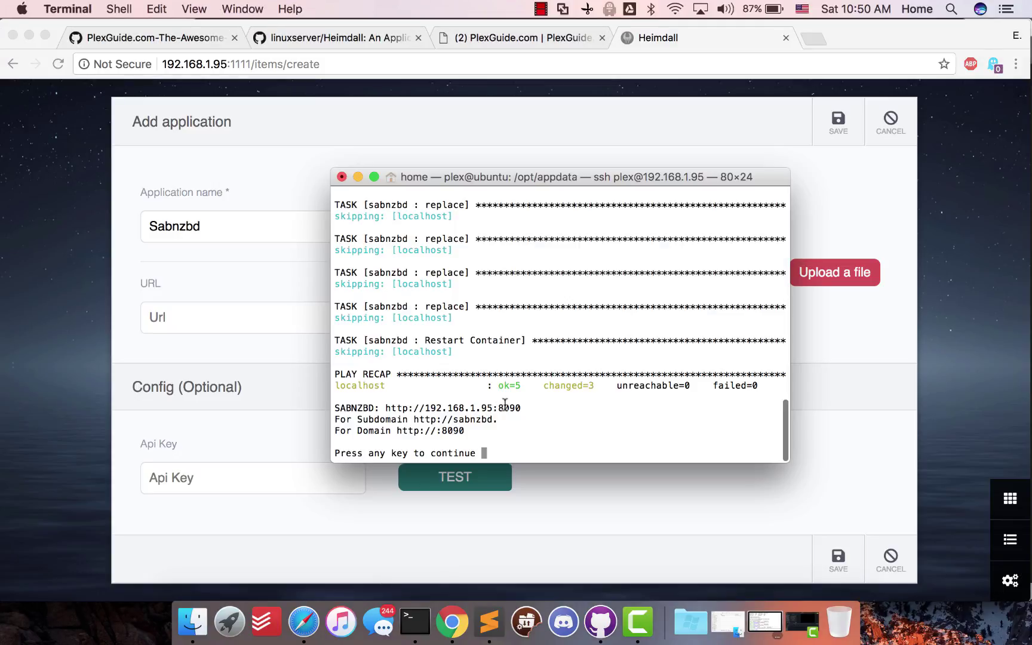
left_click_drag(522, 408, 384, 404)
right_click(412, 406)
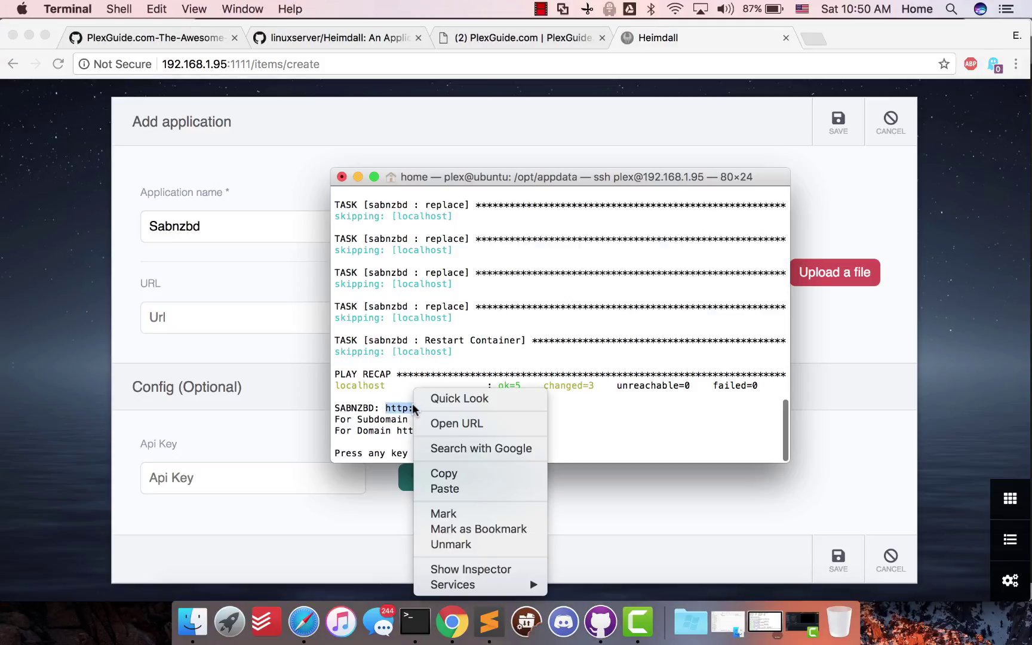
left_click(449, 474)
key("super+Tab")
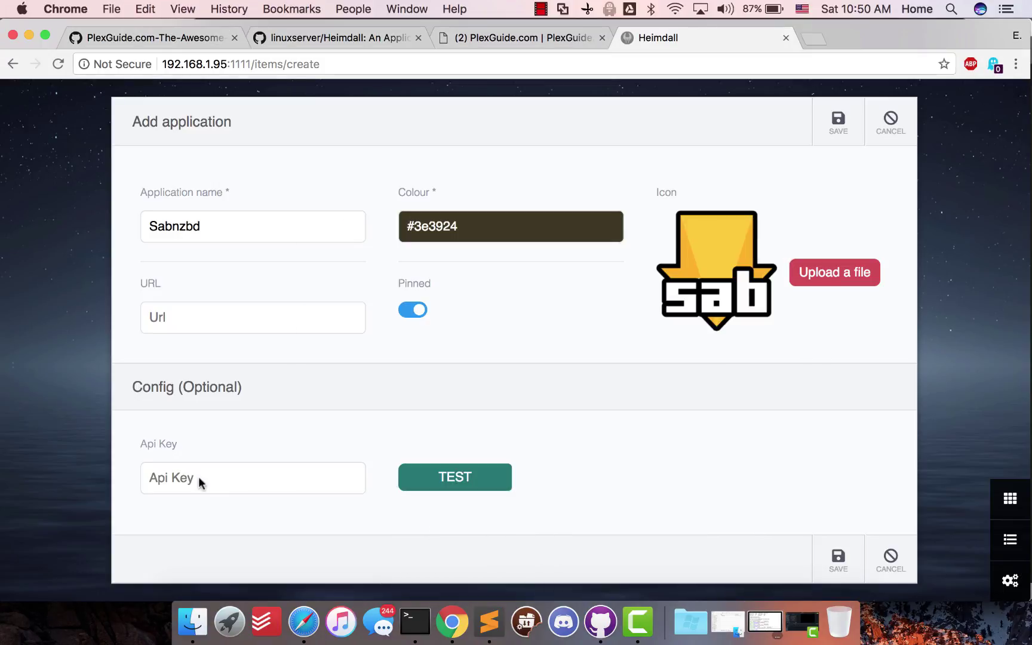
left_click(198, 476)
right_click(201, 477)
left_click(232, 488)
- Set the Sabnzbd application's colour to yellow #FF0 and run the configuration test
left_click(454, 226)
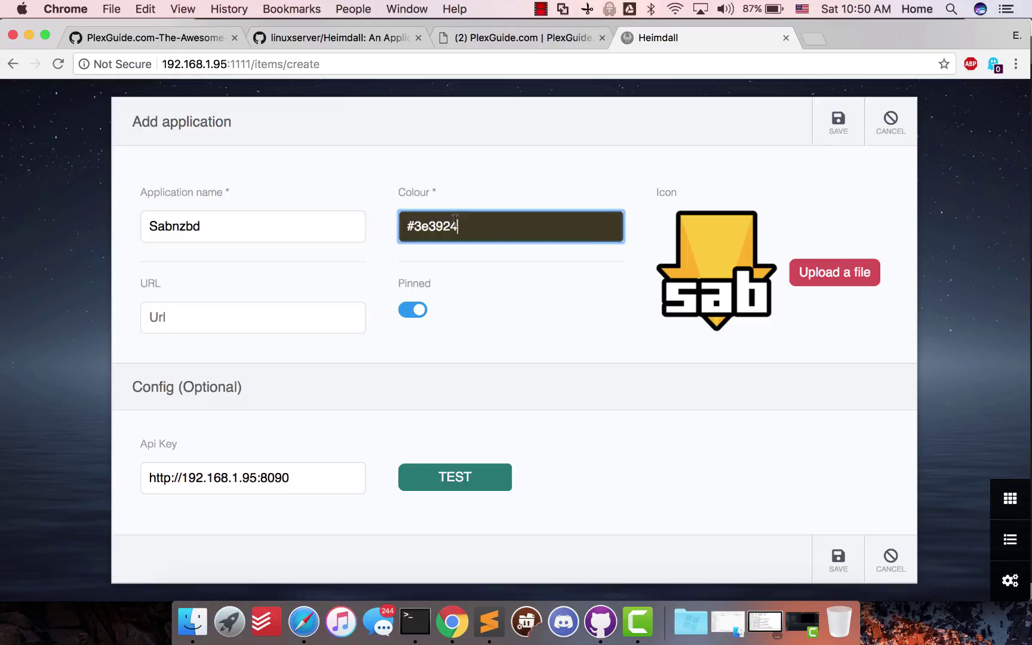
left_click(437, 286)
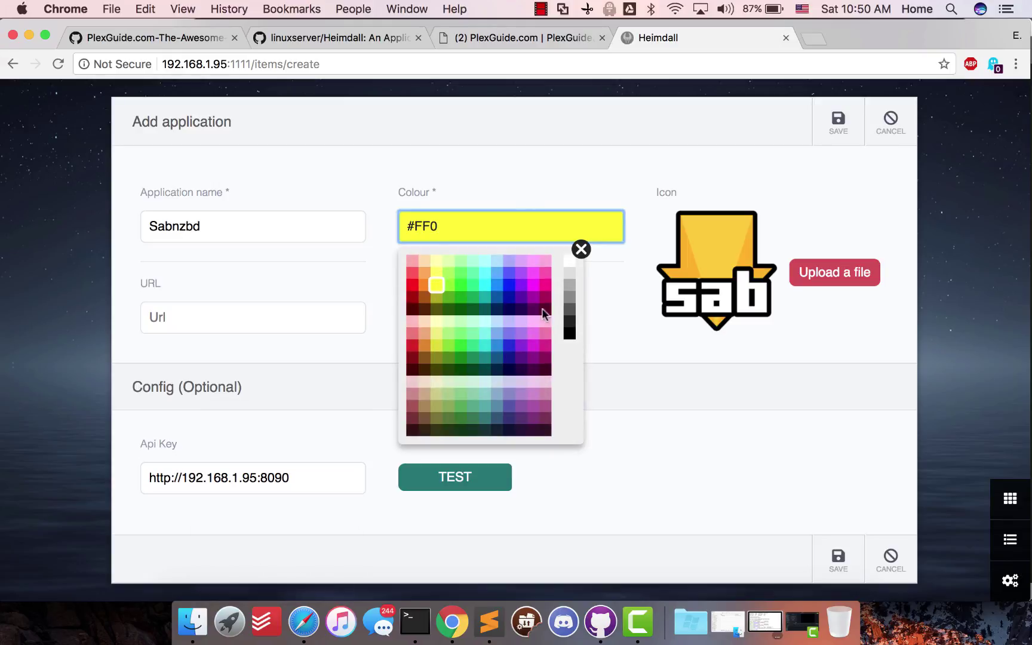
left_click(692, 365)
left_click(466, 486)
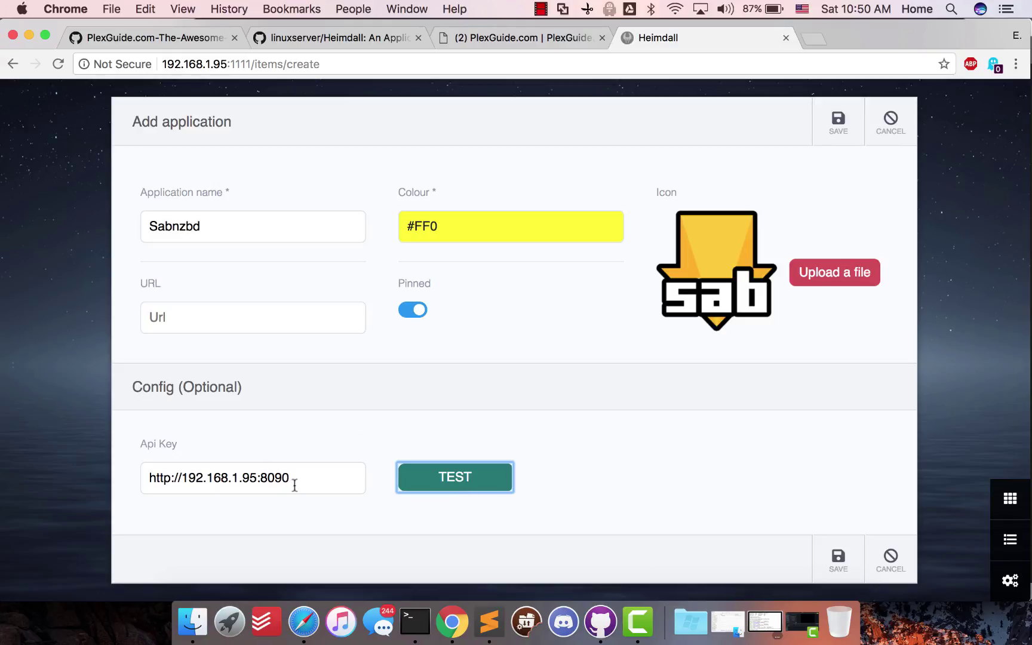
left_click_drag(295, 485, 92, 479)
right_click(175, 483)
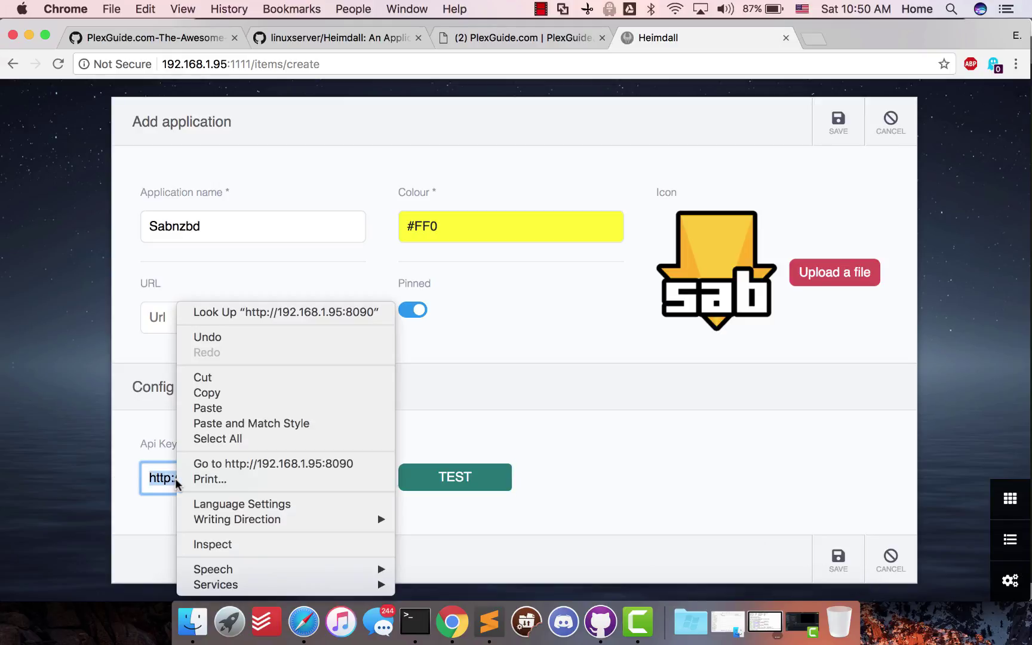
left_click(202, 377)
left_click(168, 308)
right_click(170, 307)
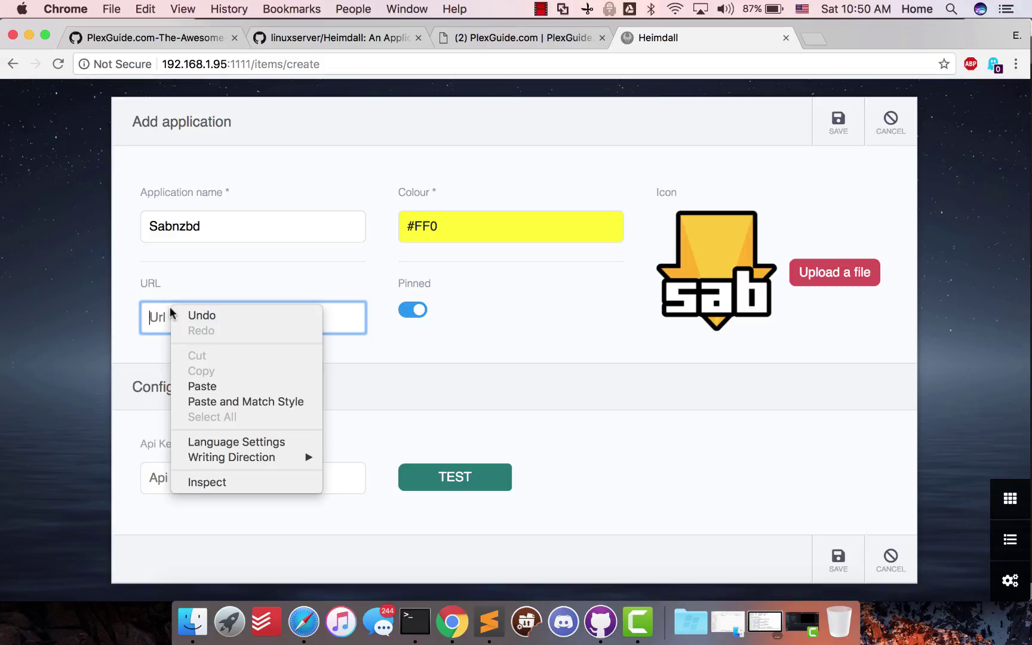
left_click(197, 386)
left_click(836, 563)
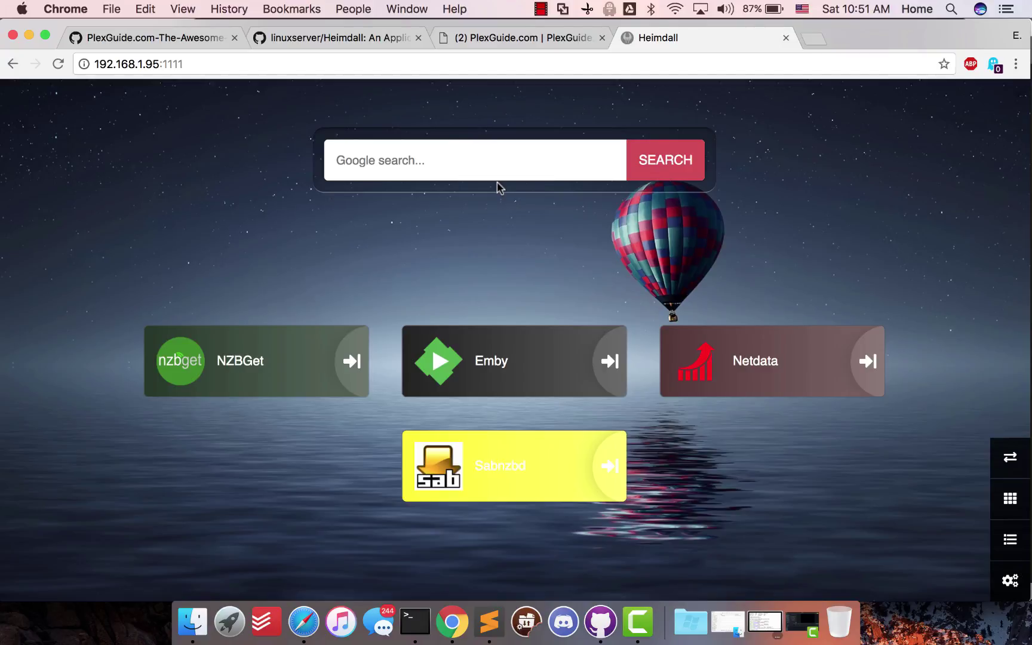
- Look through the shortcuts and upgrade announcements on the PlexGuide.com home page
left_click(472, 40)
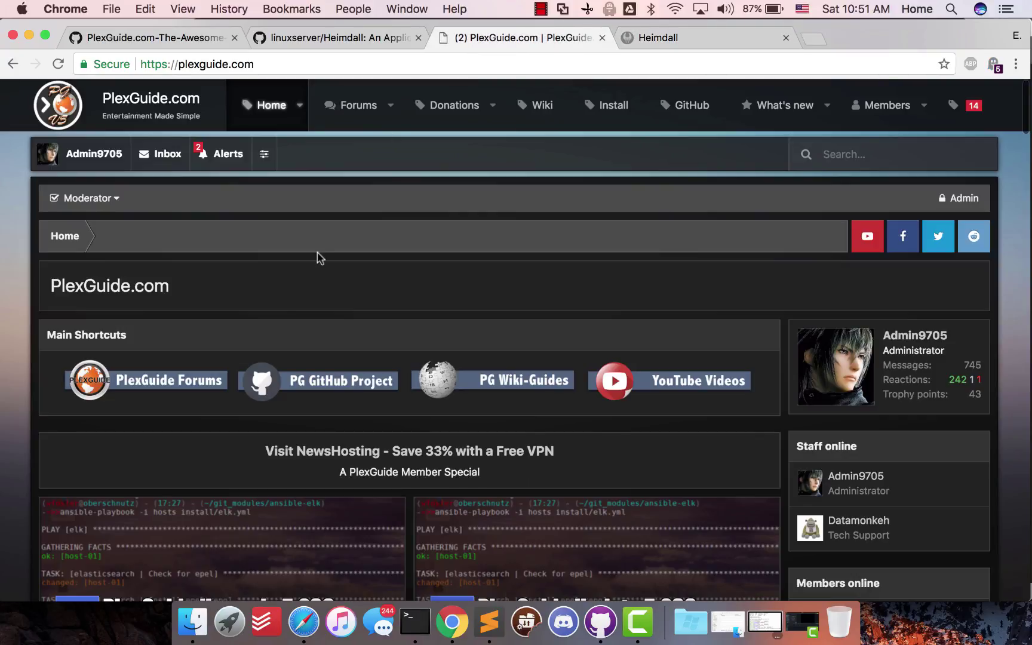
scroll(556, 245, "down", 1)
scroll(555, 245, "down", 10)
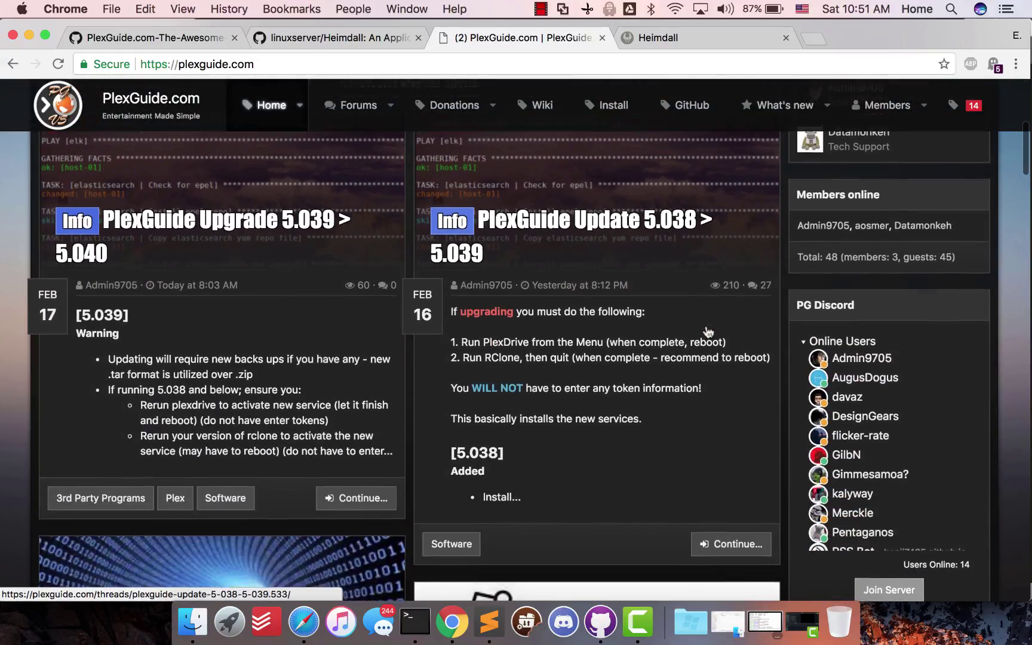
scroll(502, 472, "up", 7)
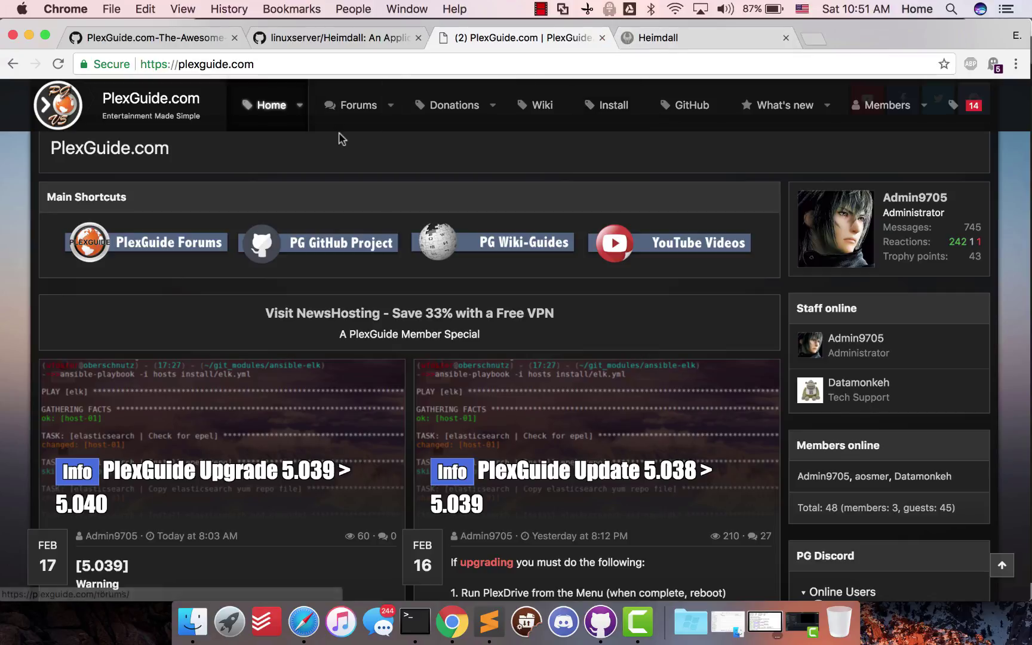
scroll(360, 386, "up", 4)
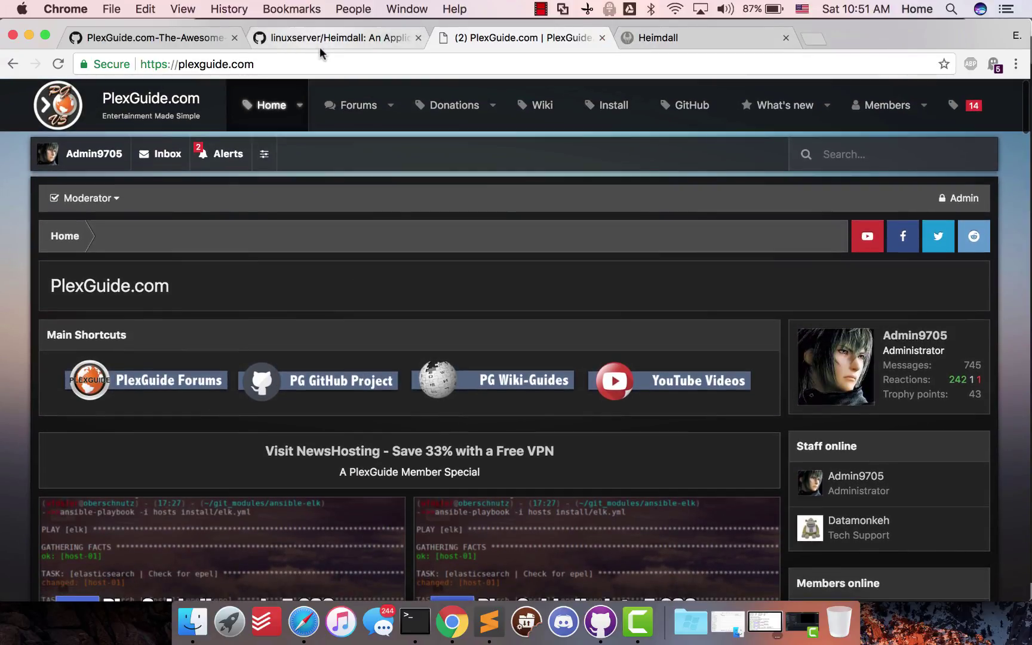
- Review the linuxserver/Heimdall repository and PlexGuide's Heimdall main.yml on GitHub, and switch to Terminal
left_click(321, 39)
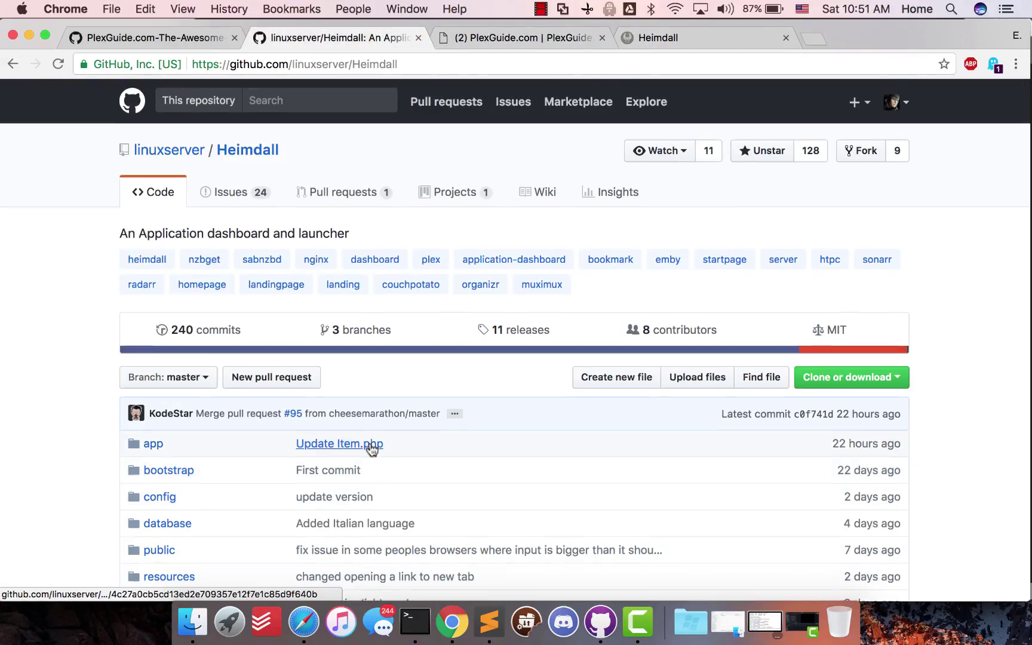
scroll(369, 445, "down", 3)
scroll(90, 454, "down", 4)
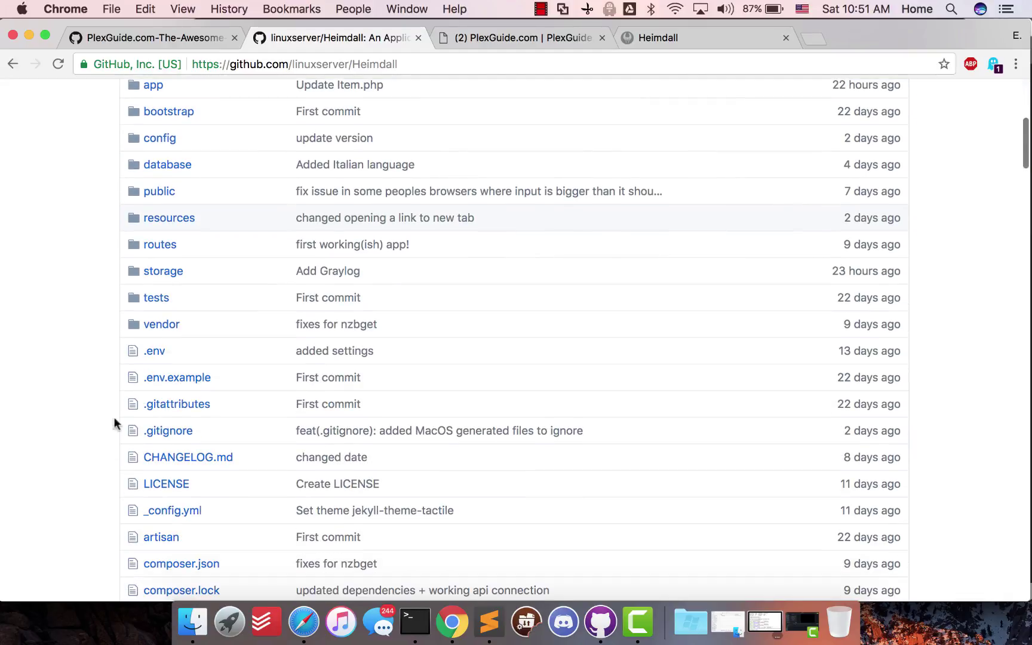
scroll(126, 409, "up", 6)
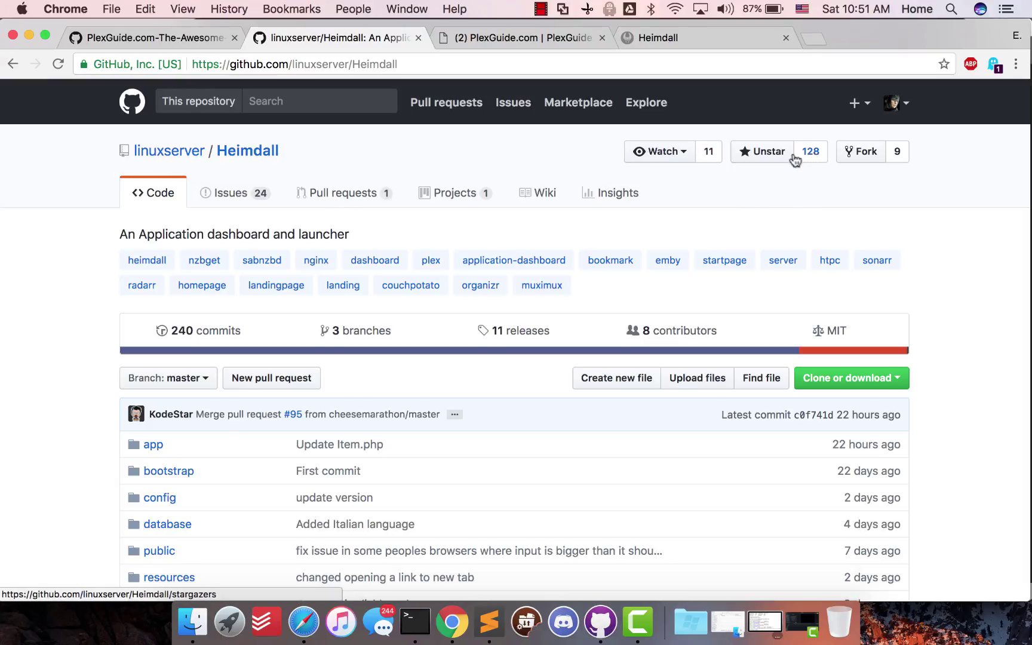
left_click(178, 39)
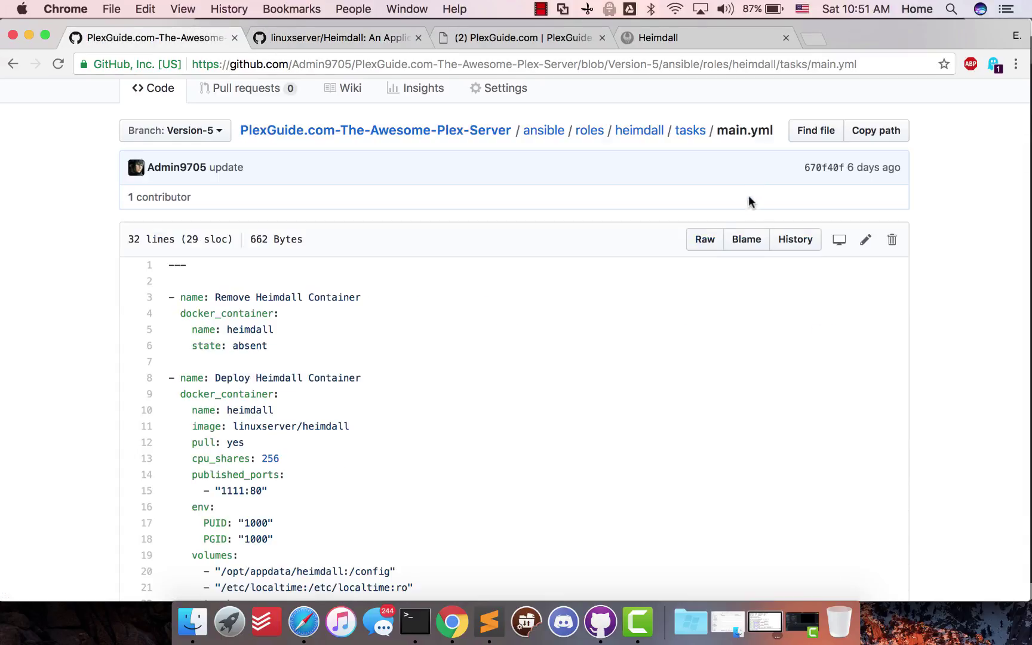
scroll(748, 201, "up", 5)
left_click(302, 39)
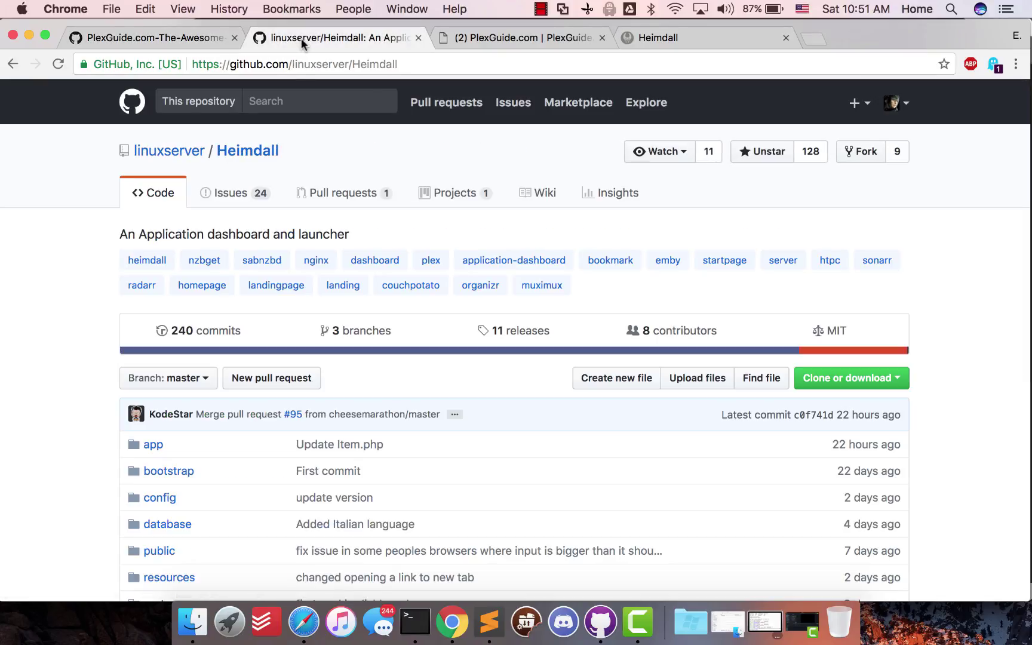
scroll(493, 390, "down", 5)
left_click(412, 618)
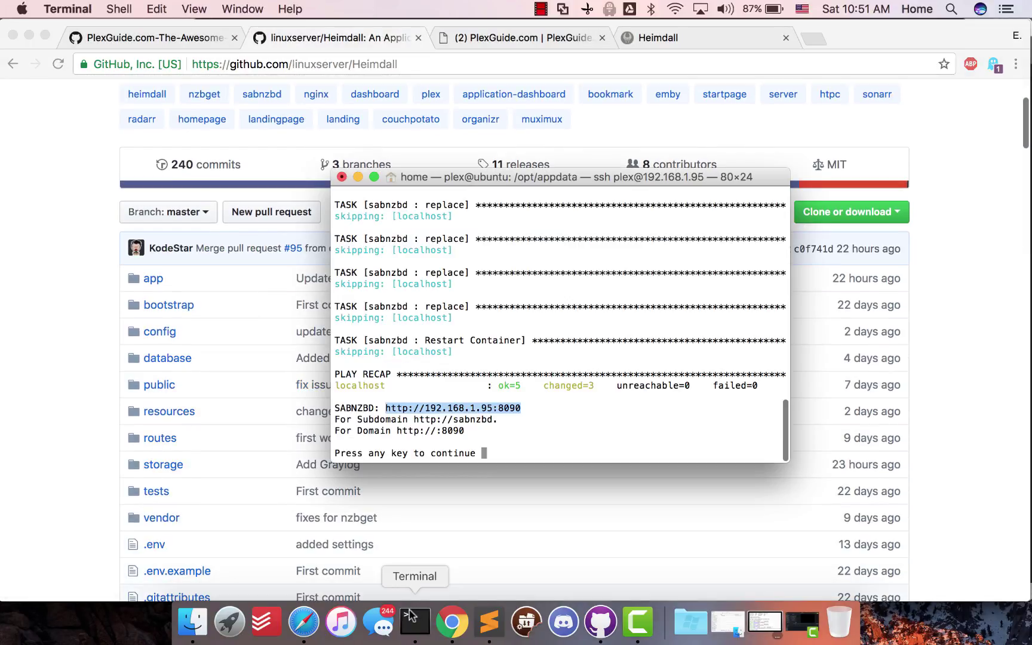